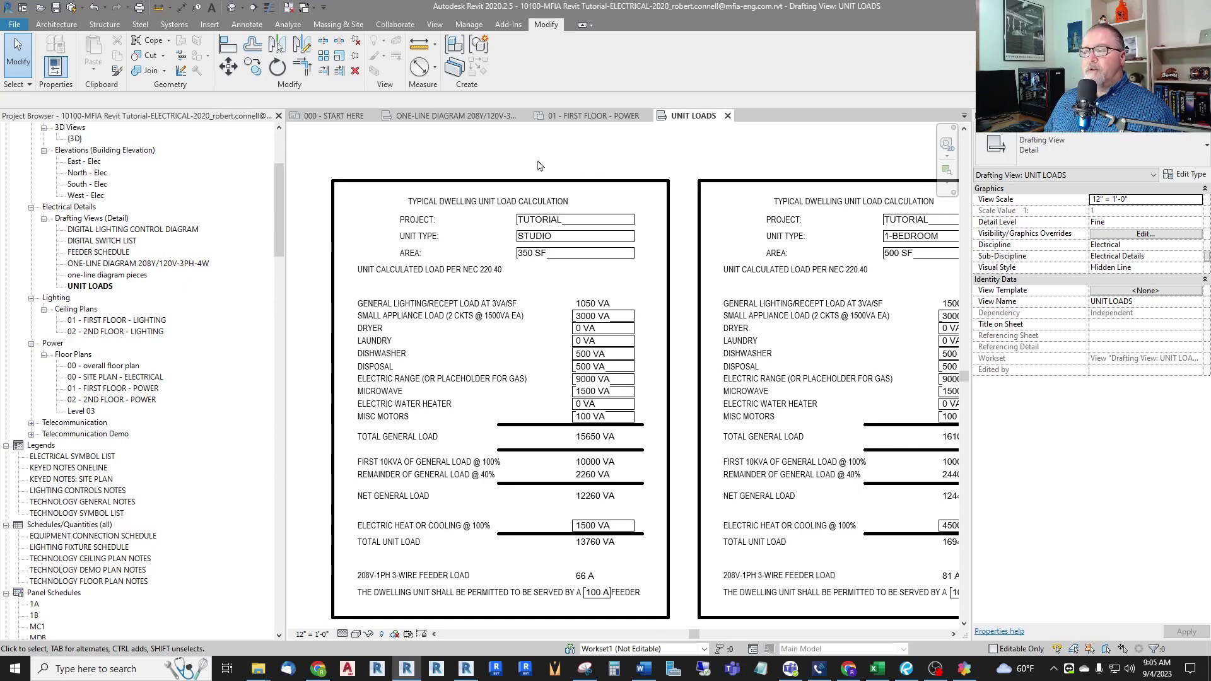
Review the existing STUDIO unit load annotation in the project's load tables
middle_drag(466, 154, 457, 154)
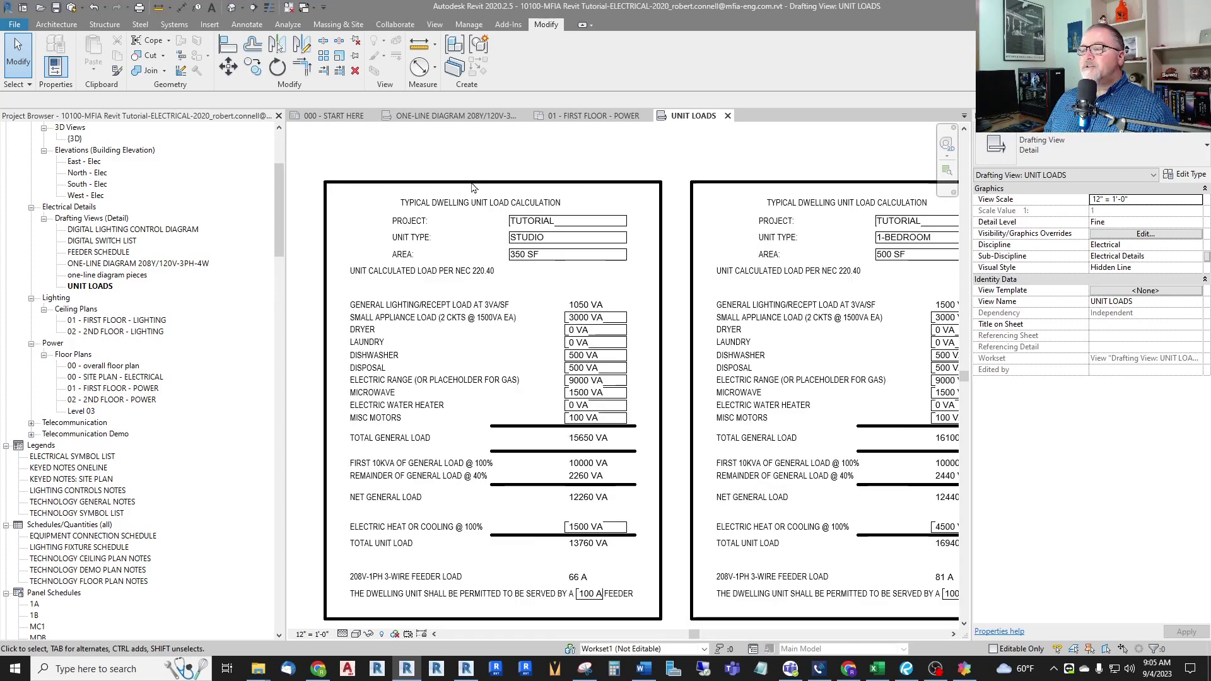
click(473, 208)
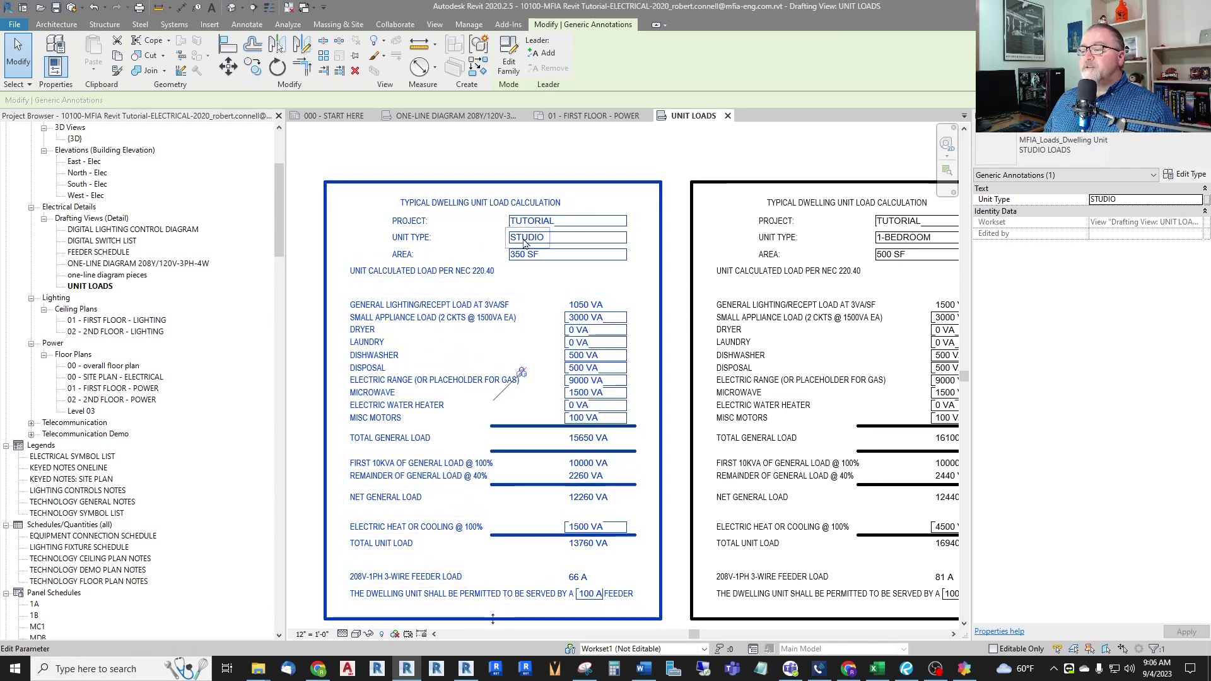
scroll(541, 239, up, 2)
scroll(544, 242, down, 1)
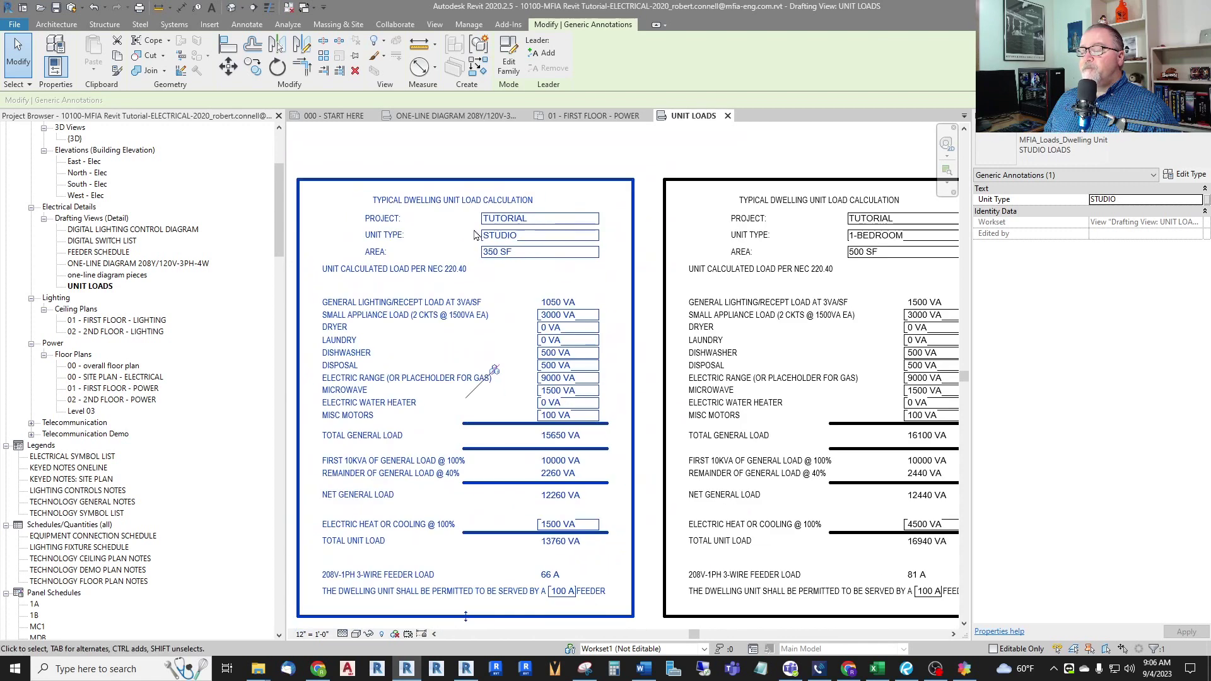
scroll(631, 246, down, 2)
scroll(698, 247, up, 3)
scroll(697, 247, up, 2)
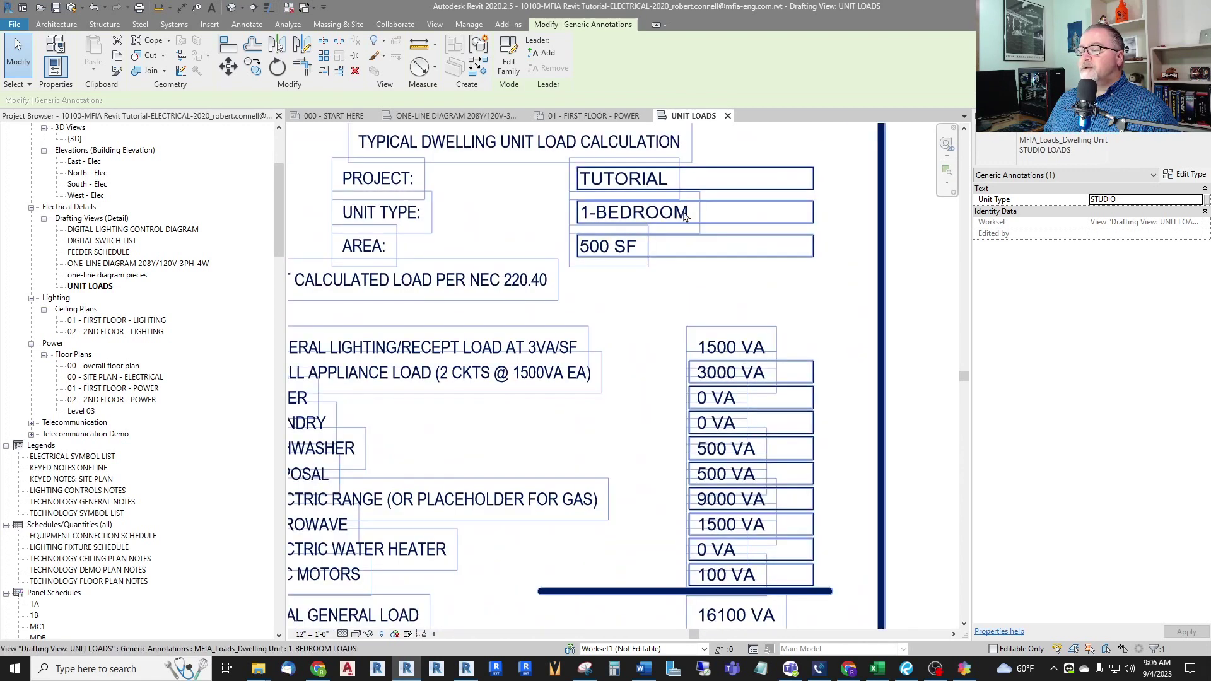
scroll(706, 271, down, 2)
scroll(723, 311, up, 1)
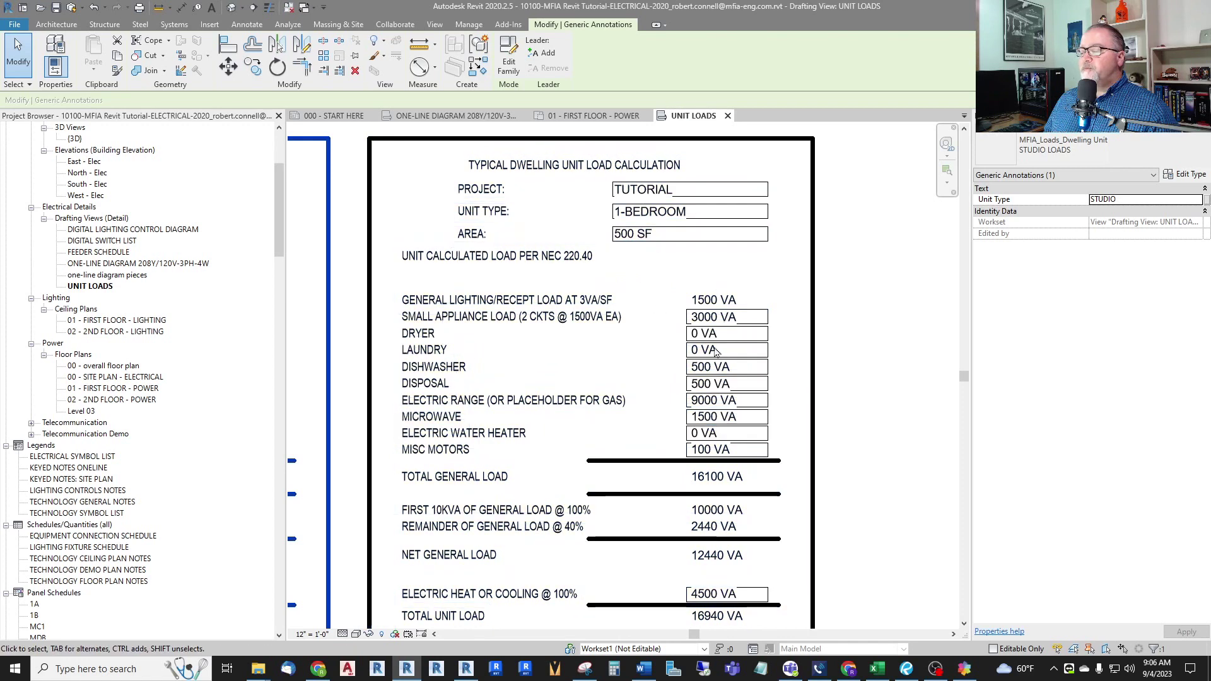
scroll(732, 292, down, 3)
scroll(717, 327, up, 3)
scroll(722, 366, up, 2)
scroll(728, 404, down, 1)
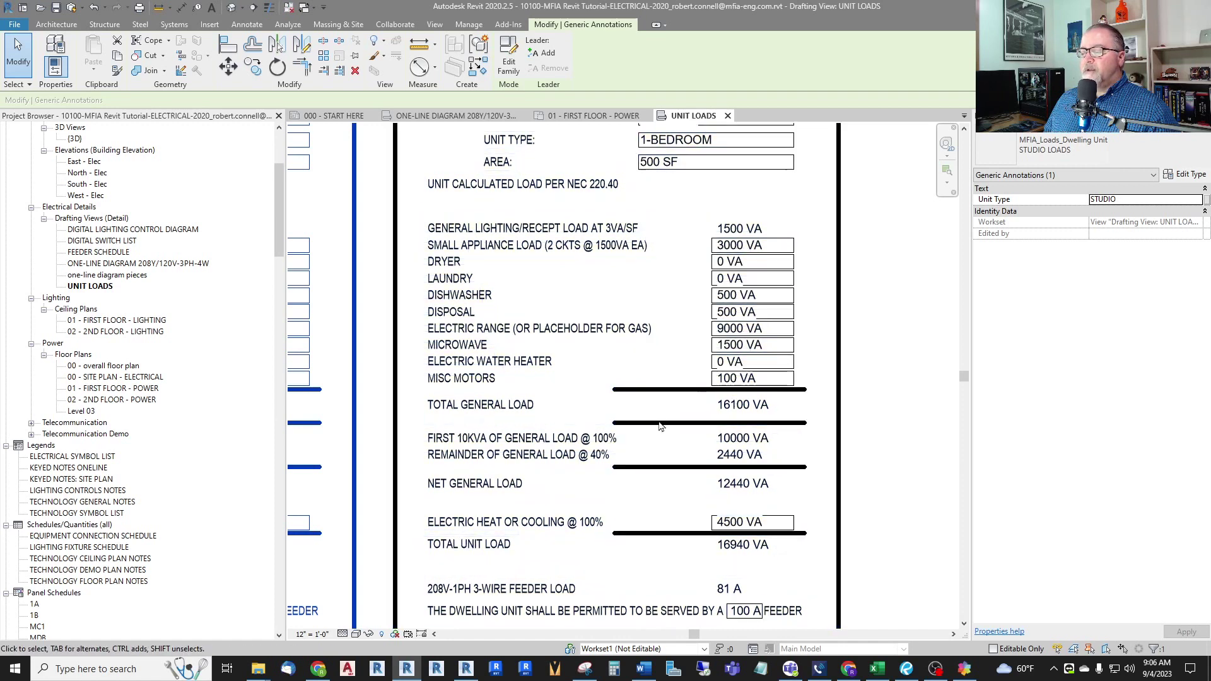
scroll(778, 406, down, 1)
scroll(777, 405, down, 1)
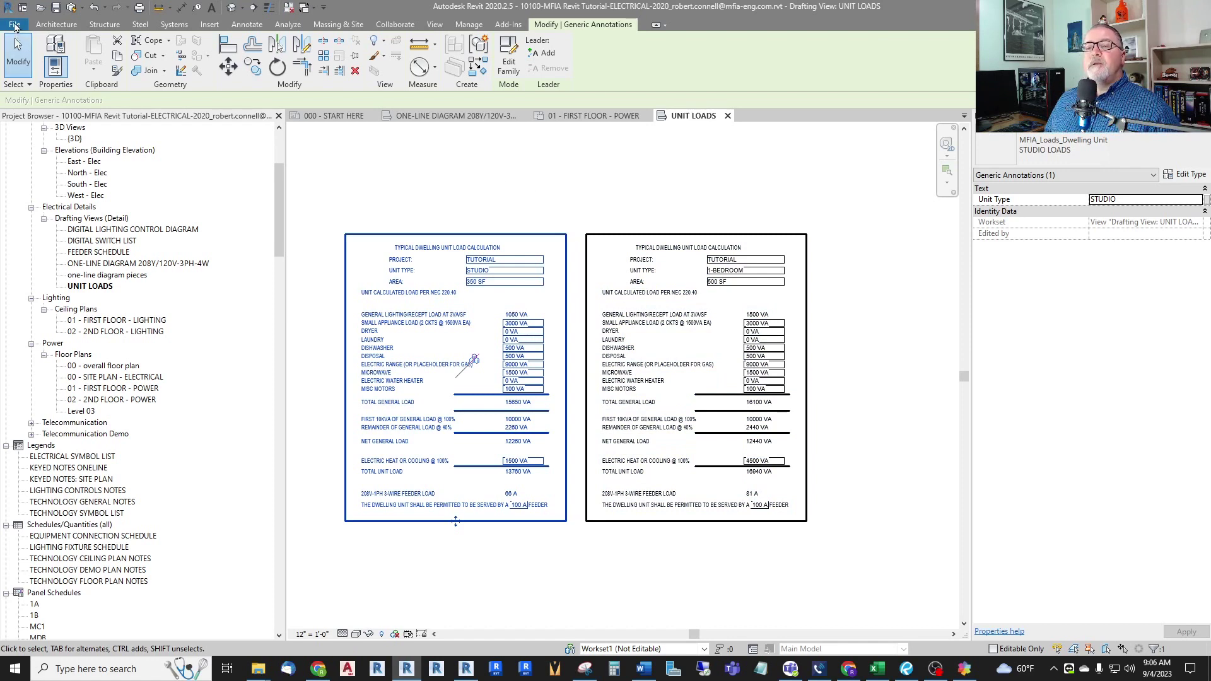
Create a new family from the Annotations folder's Generic Annotation.rft template
click(14, 25)
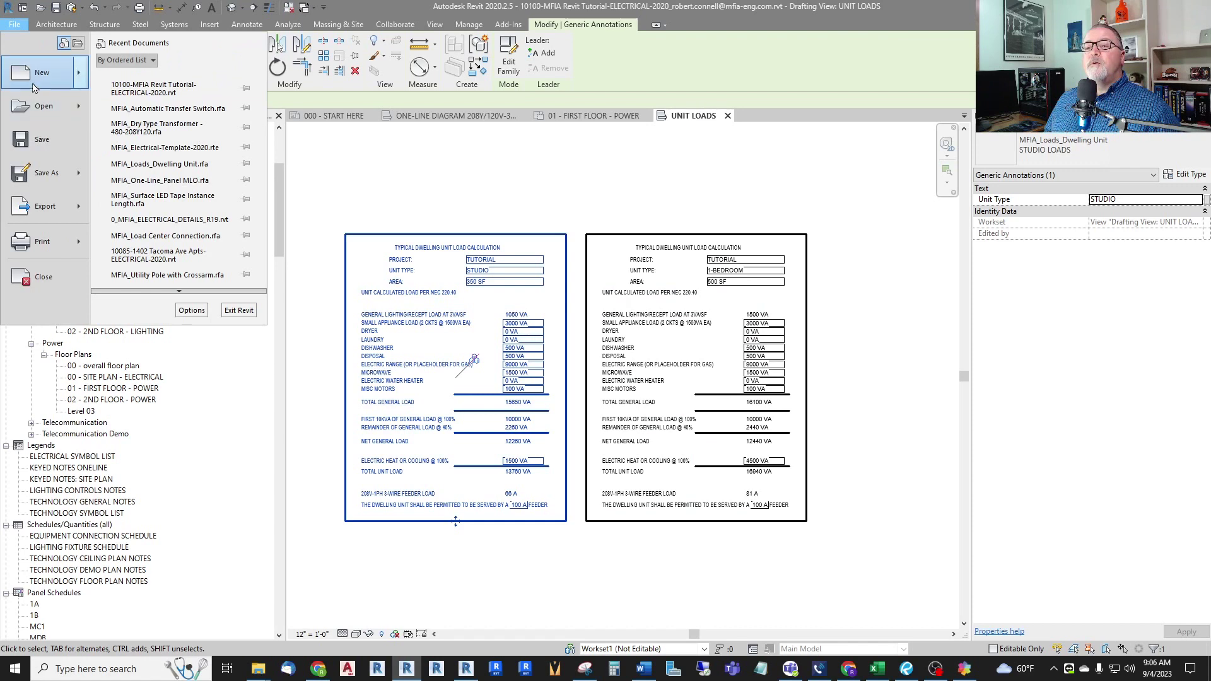
mouse_move(37, 74)
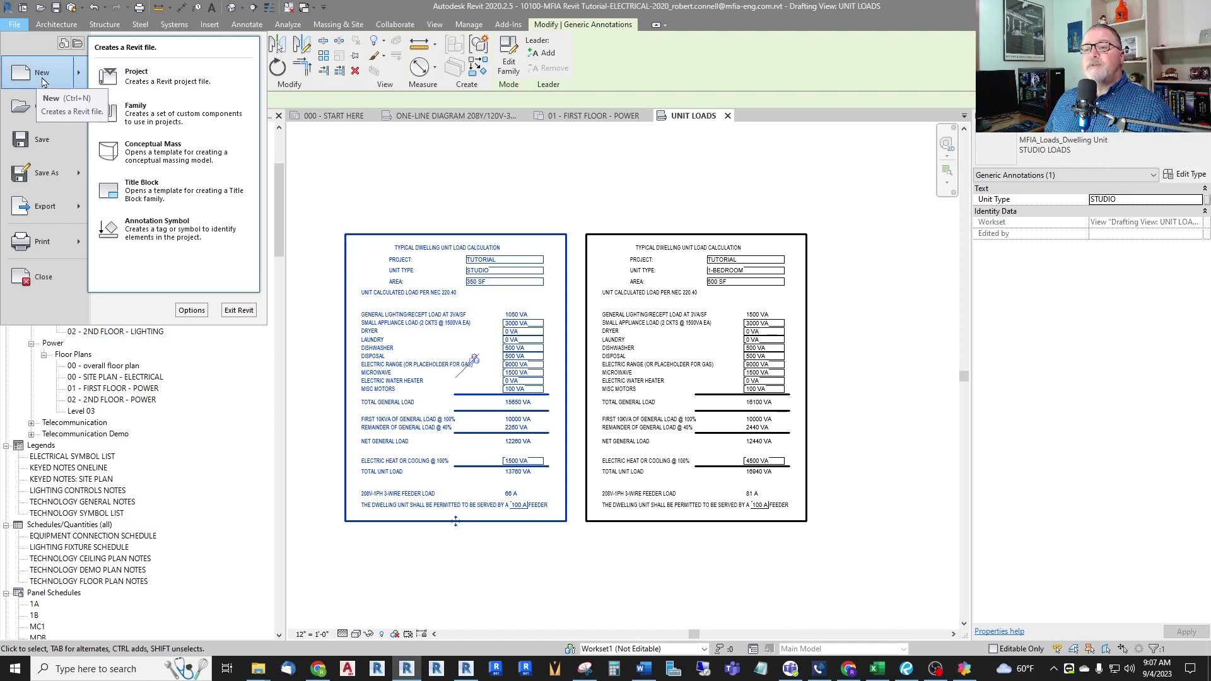
click(146, 113)
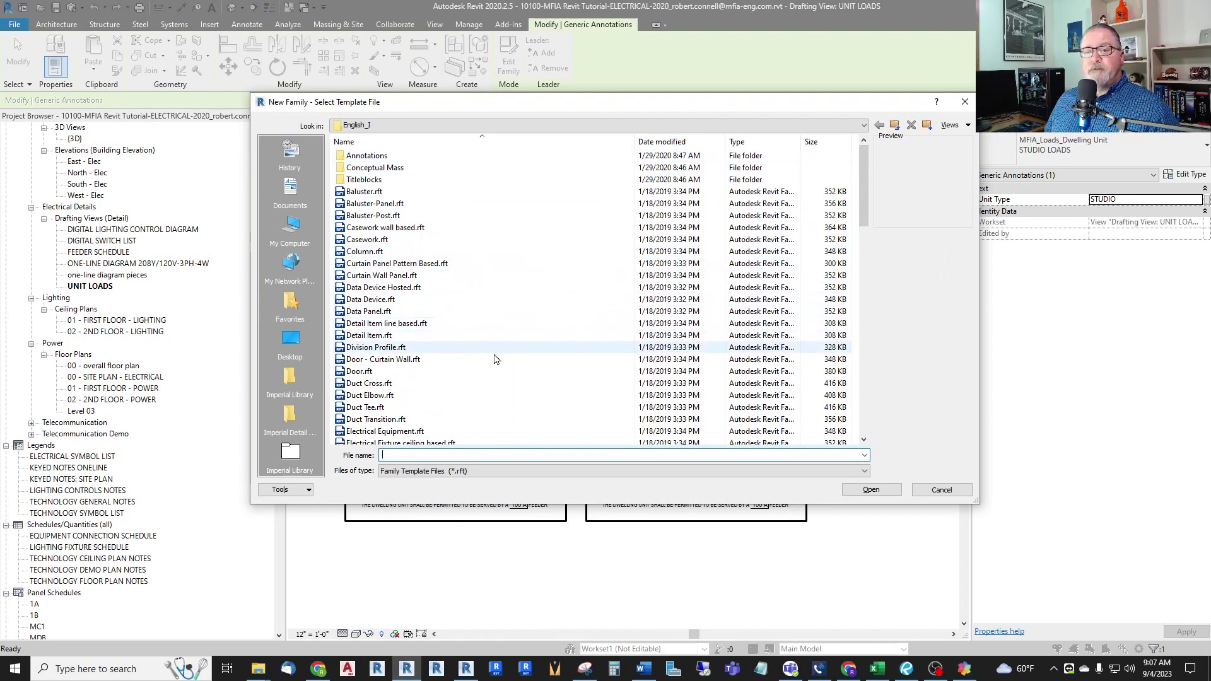
scroll(470, 341, down, 3)
scroll(464, 328, up, 3)
double_click(378, 156)
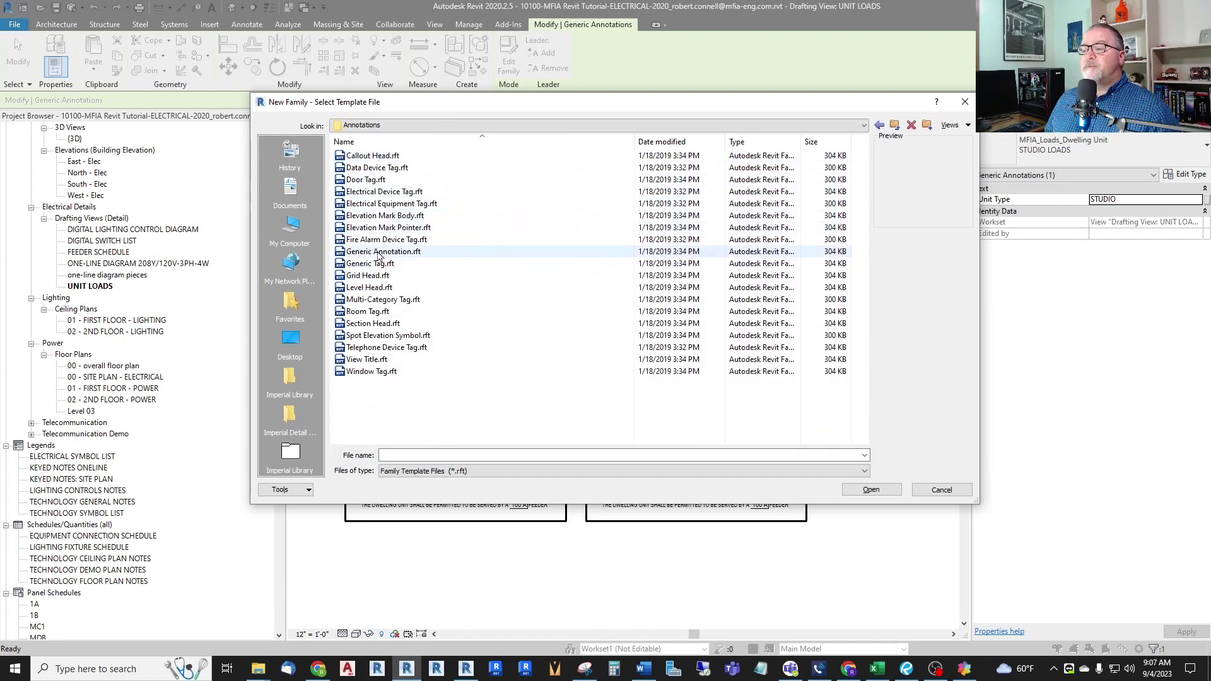
click(477, 251)
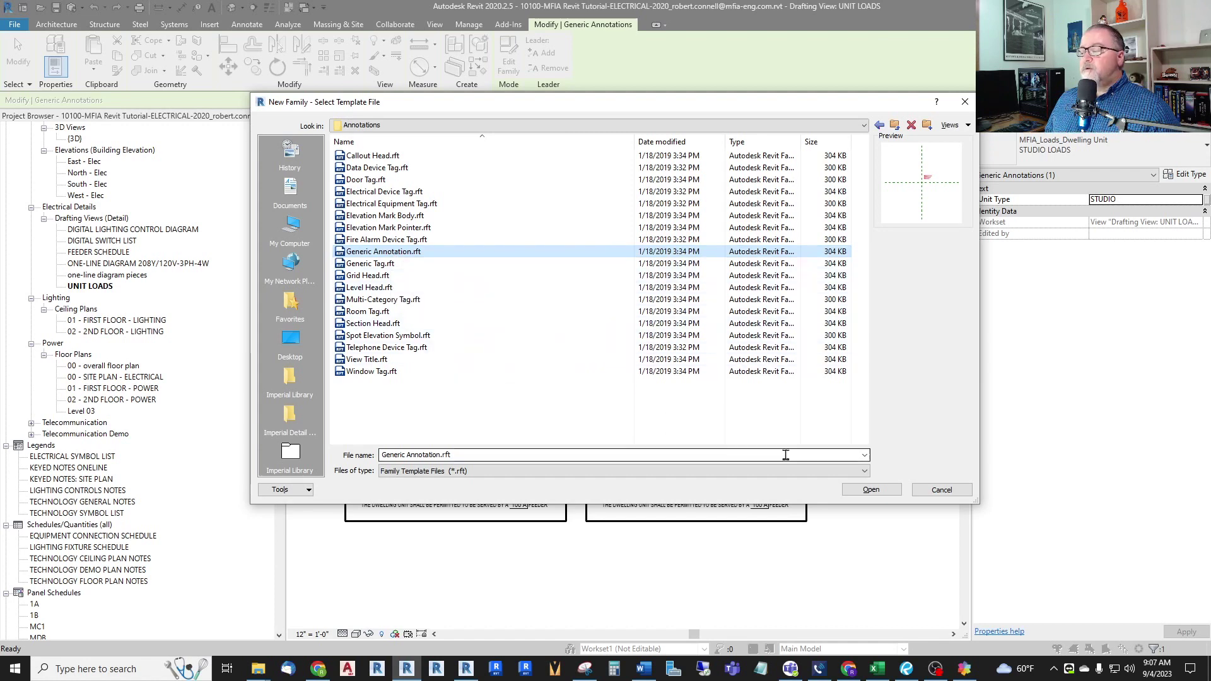
click(870, 491)
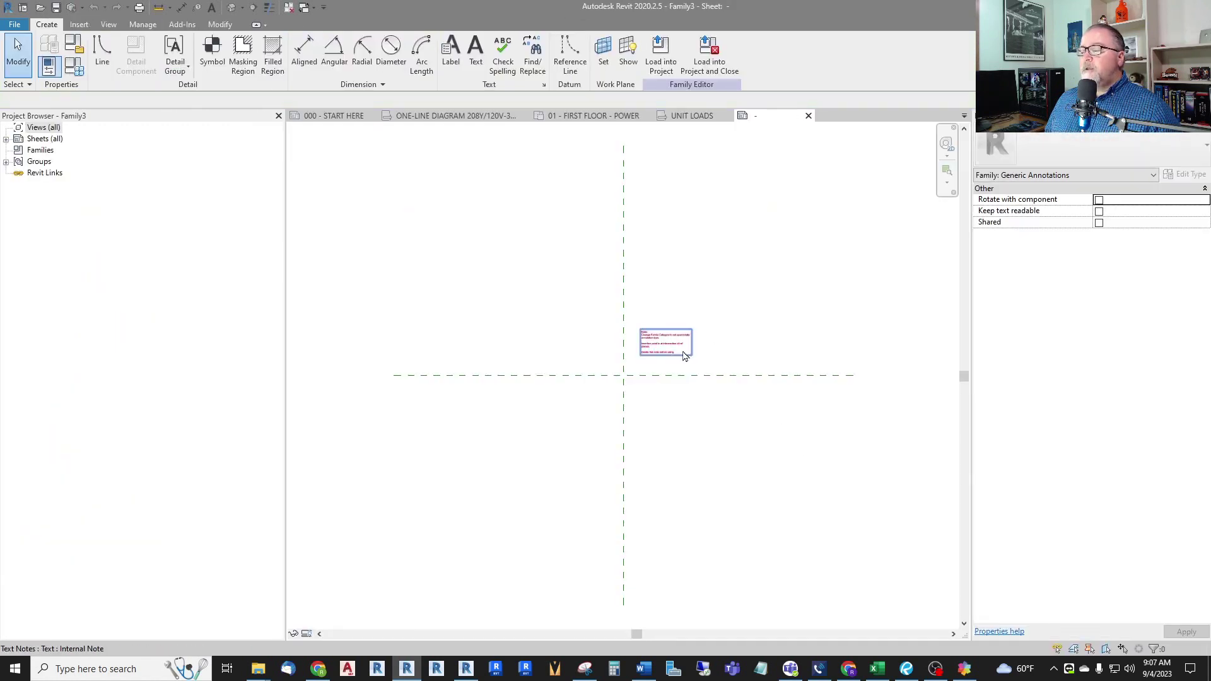
Delete the template's red instruction note from the new family
scroll(684, 355, up, 3)
scroll(686, 357, up, 3)
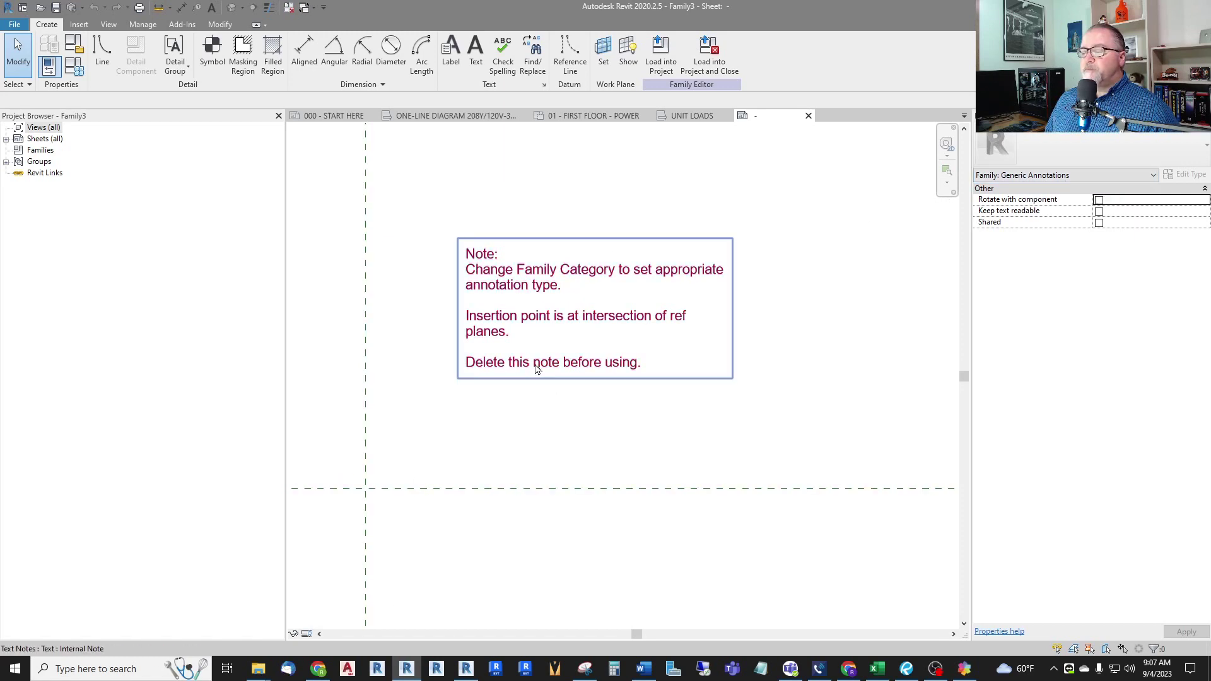
click(530, 287)
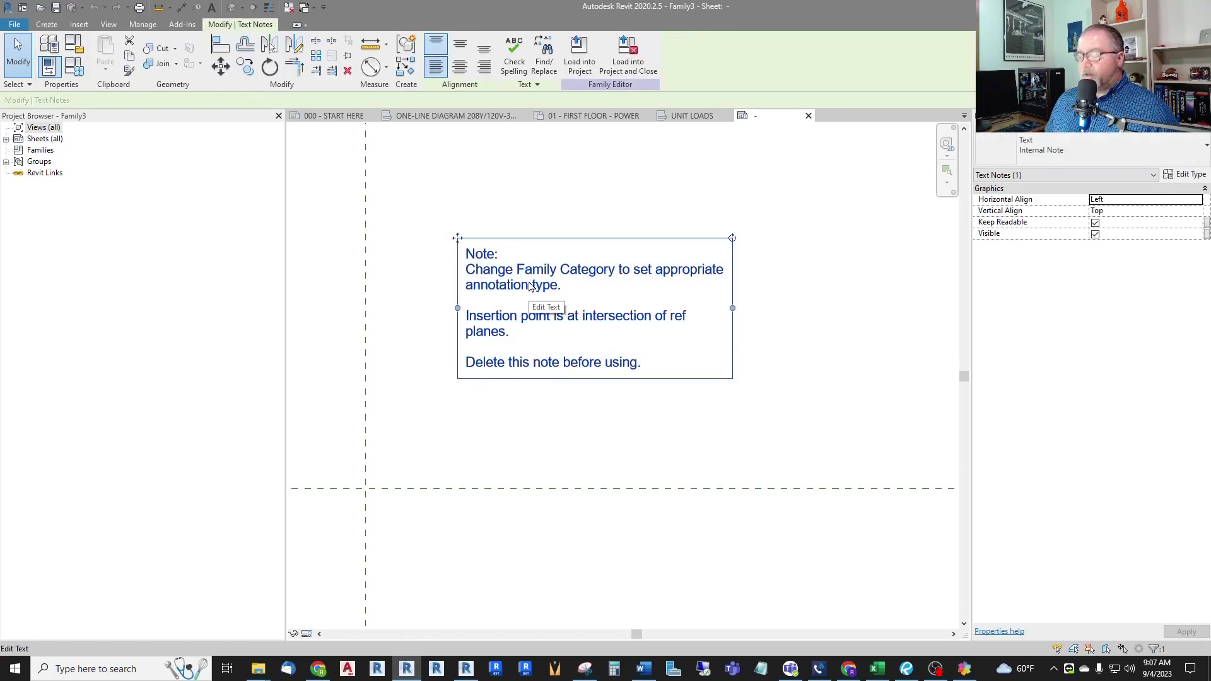
key(Delete)
scroll(609, 246, down, 3)
scroll(508, 268, down, 2)
Bring up the saved studio load-table snip for reference
scroll(523, 351, up, 2)
scroll(490, 279, up, 1)
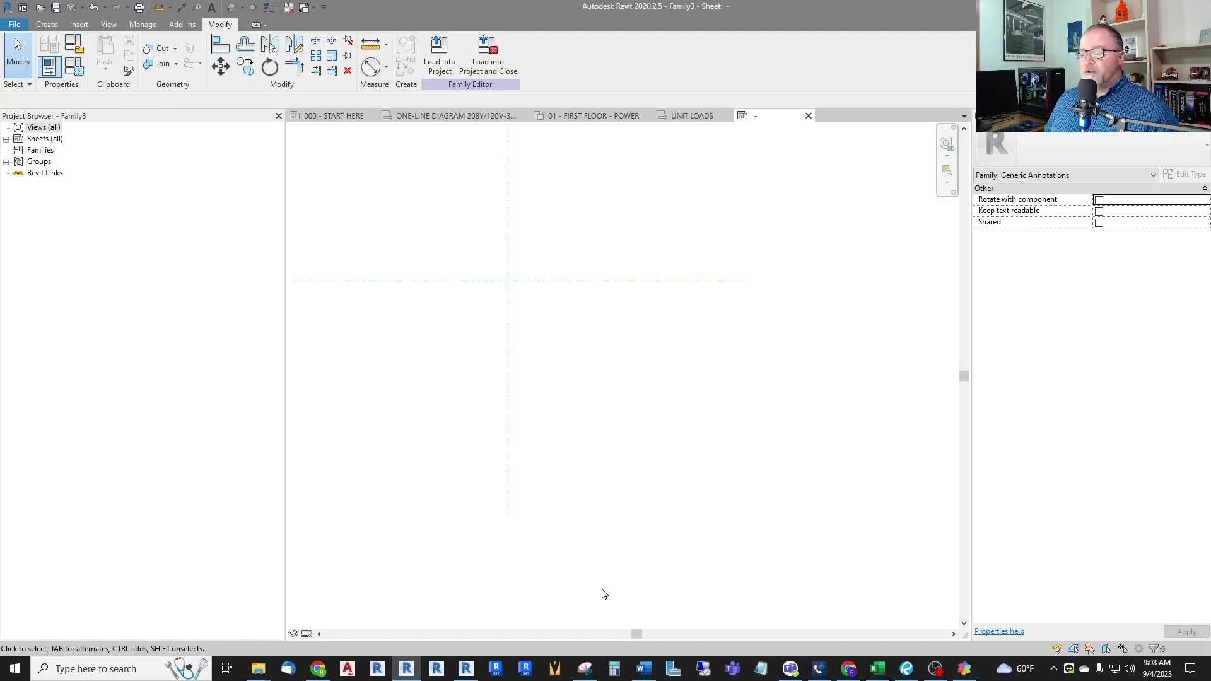
click(586, 668)
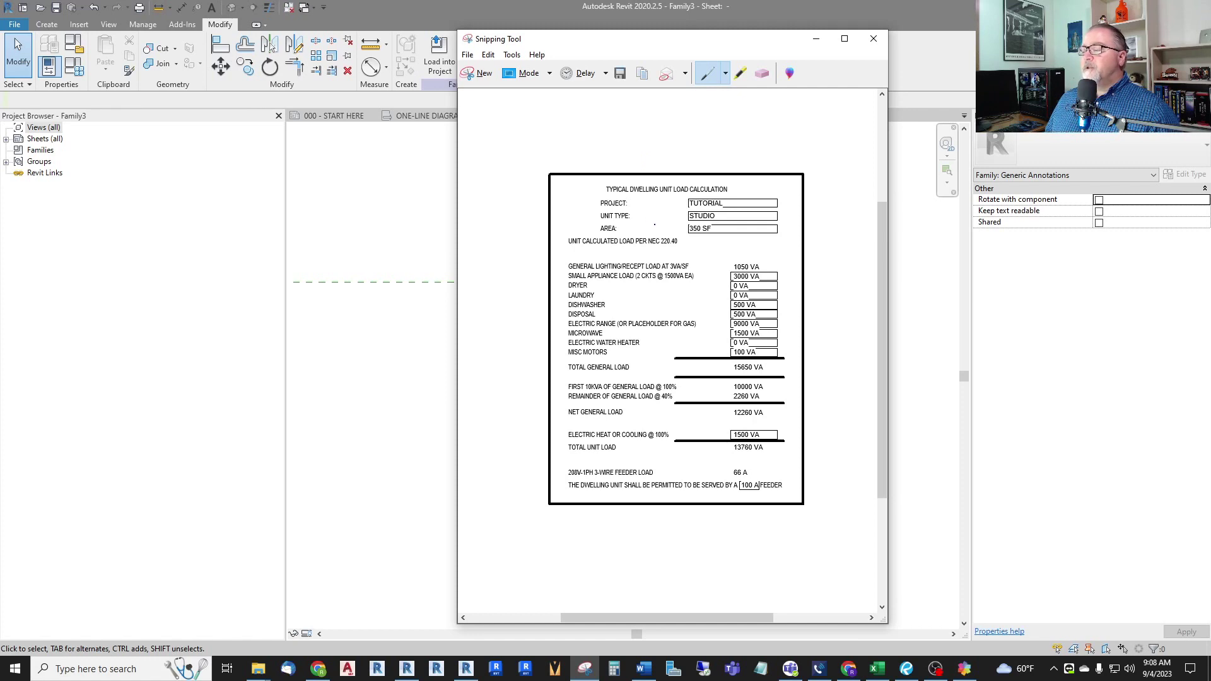
Look over the captured STUDIO load table, then minimize Snipping Tool
scroll(671, 210, up, 1)
scroll(632, 228, down, 1)
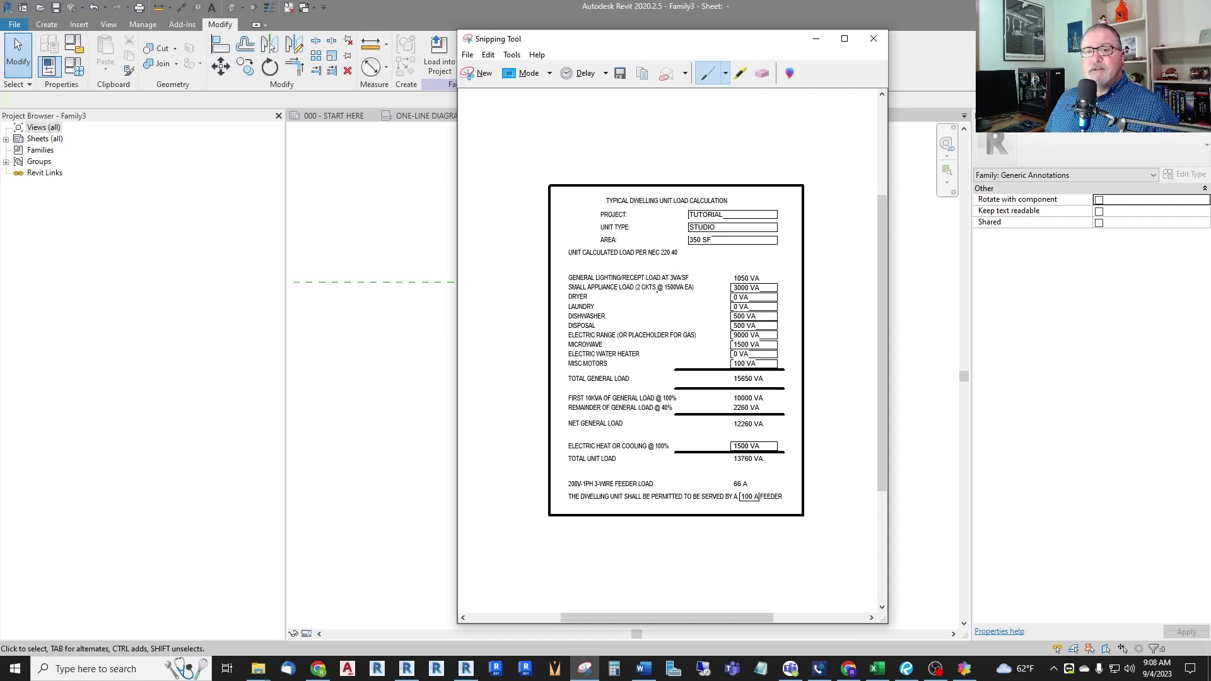
click(817, 44)
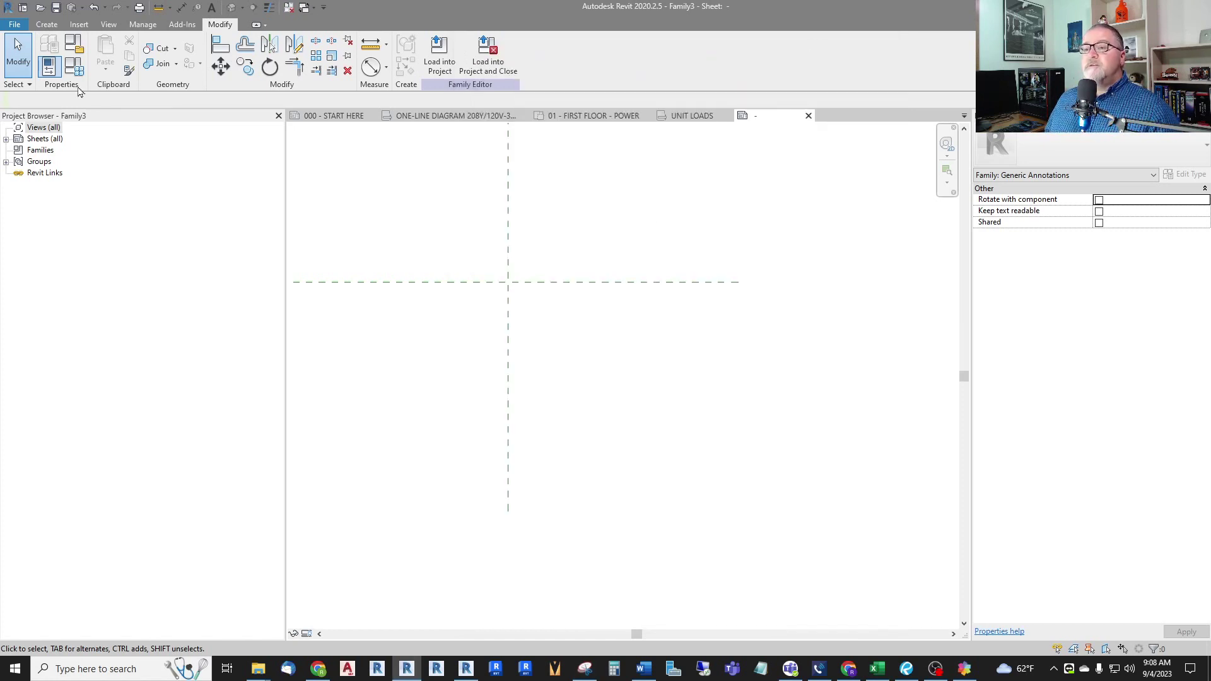
Draw a Generic Annotations rectangle from the reference-plane intersection to the opposite corner
click(48, 25)
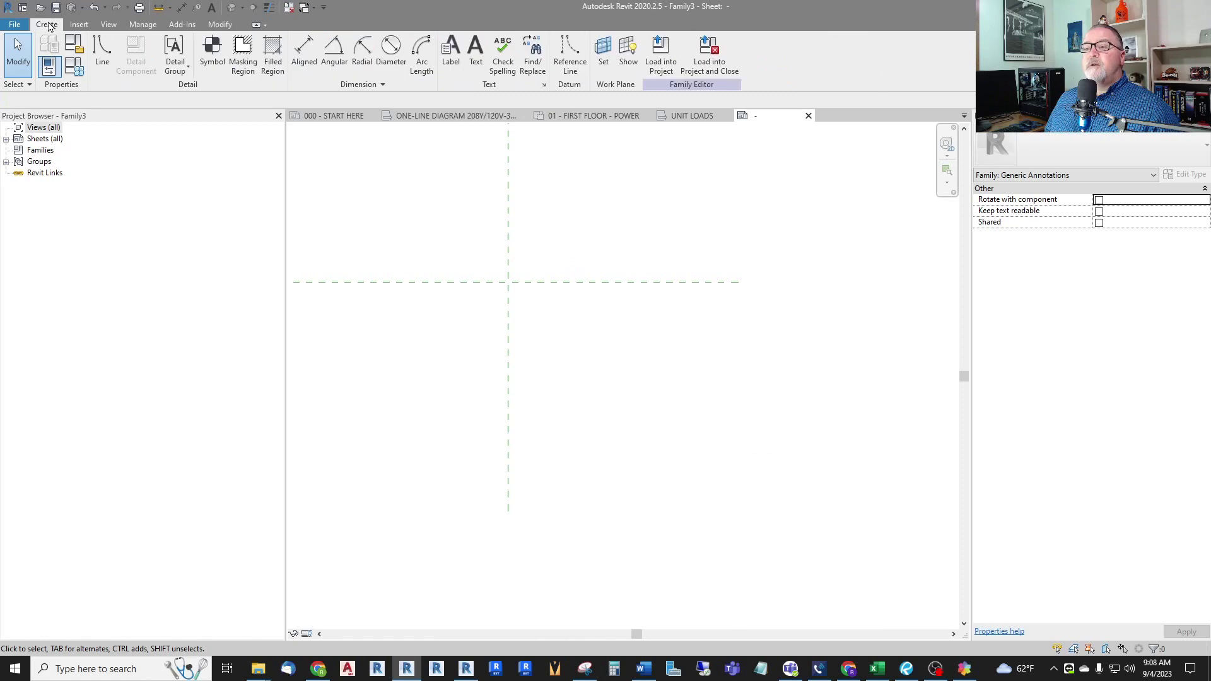
click(102, 54)
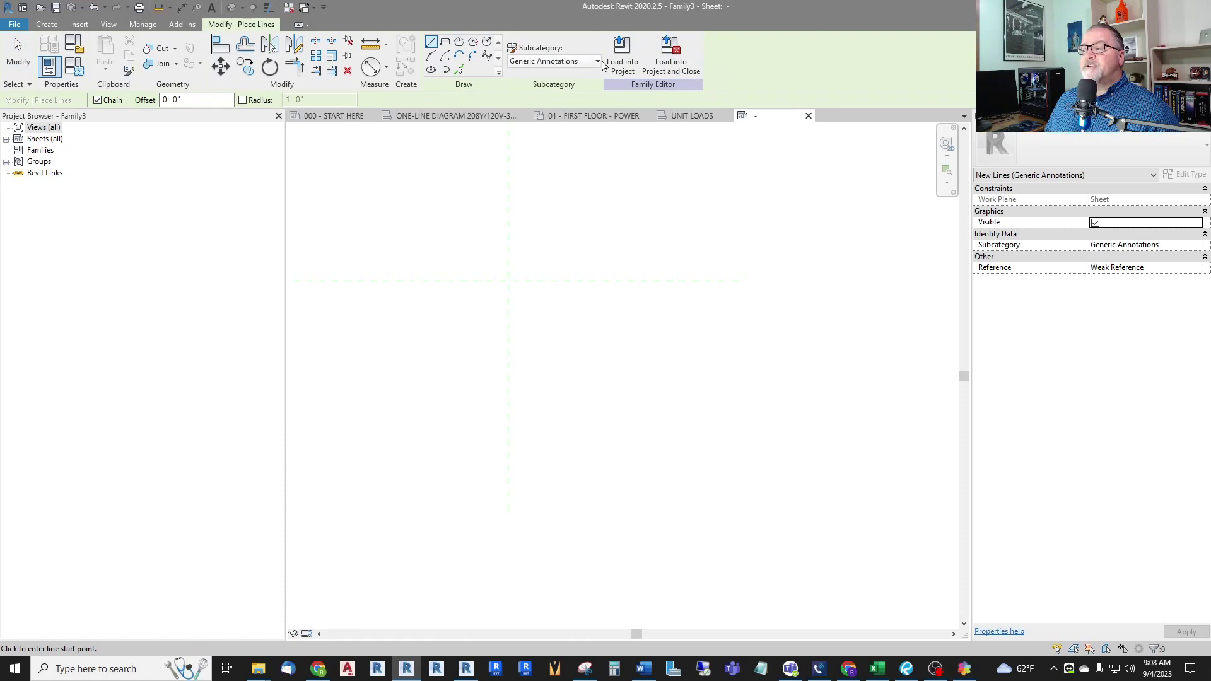
click(563, 62)
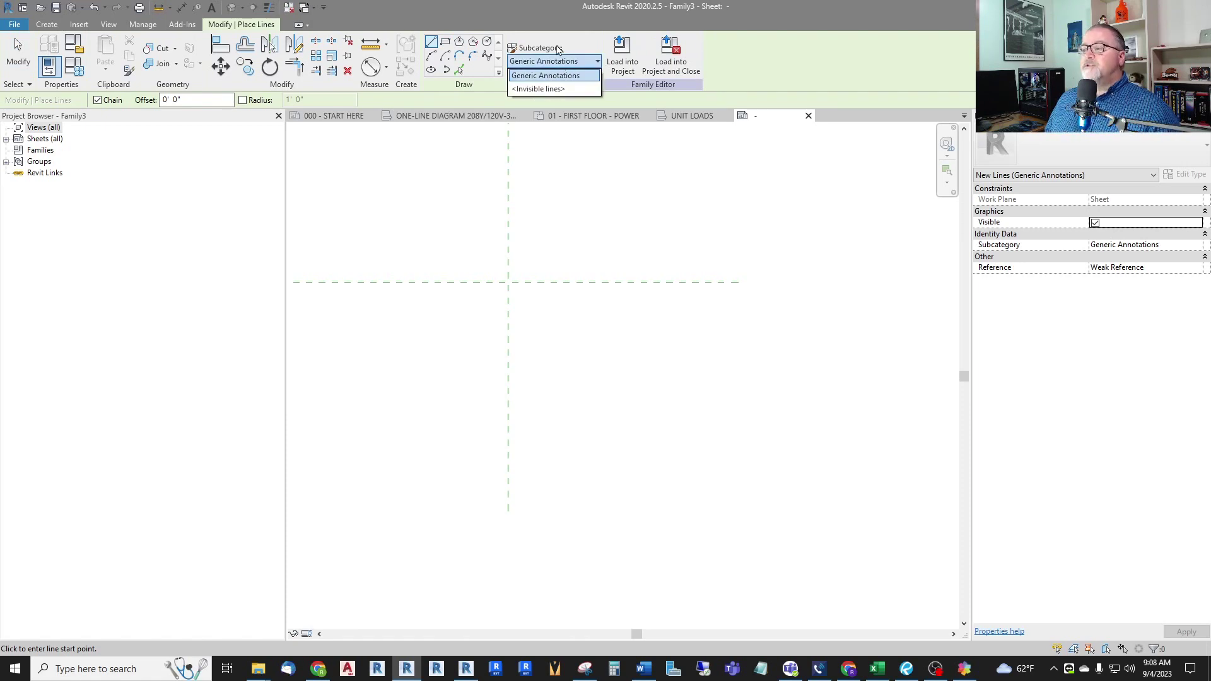
click(447, 43)
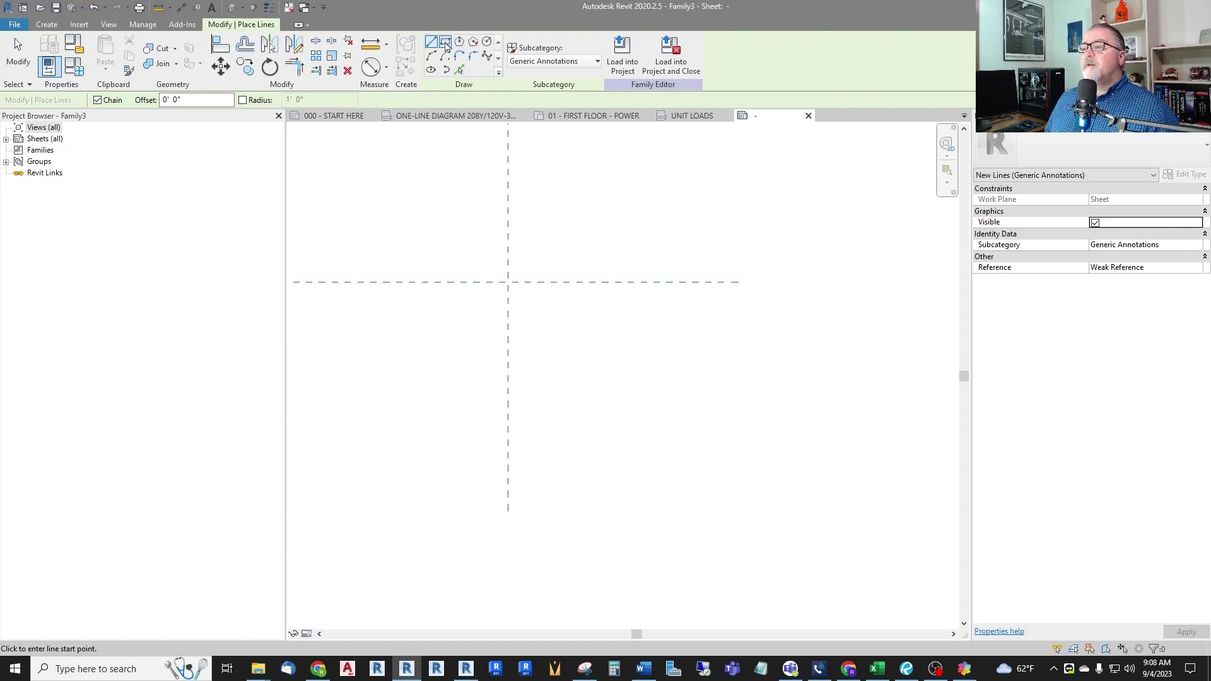
click(508, 282)
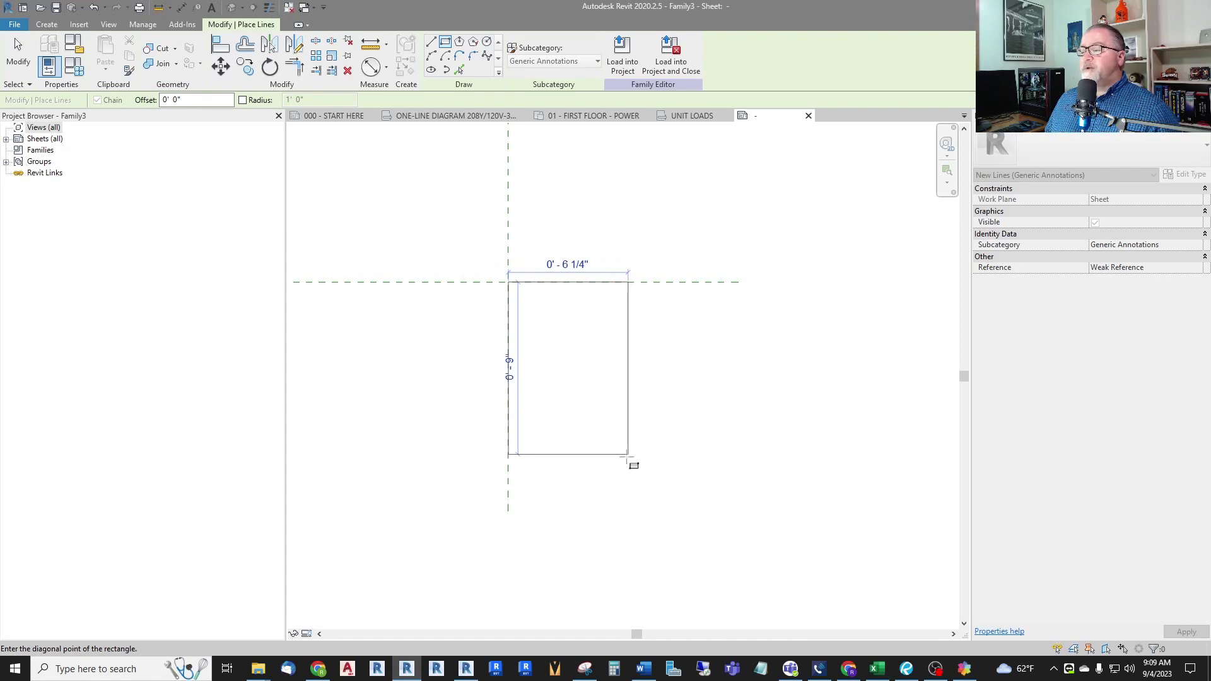
click(629, 454)
key(Escape)
key(Escape)
scroll(549, 321, up, 3)
scroll(549, 321, up, 1)
scroll(549, 322, up, 1)
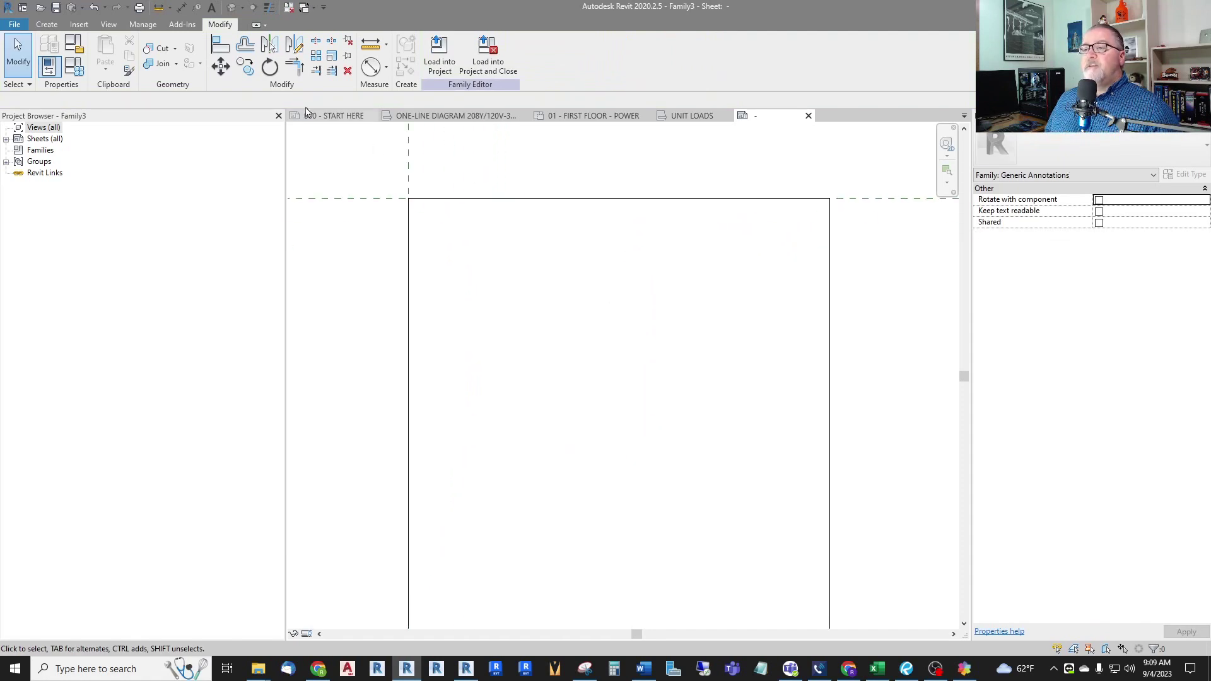
Set the text type's width factor to 0.8
click(212, 7)
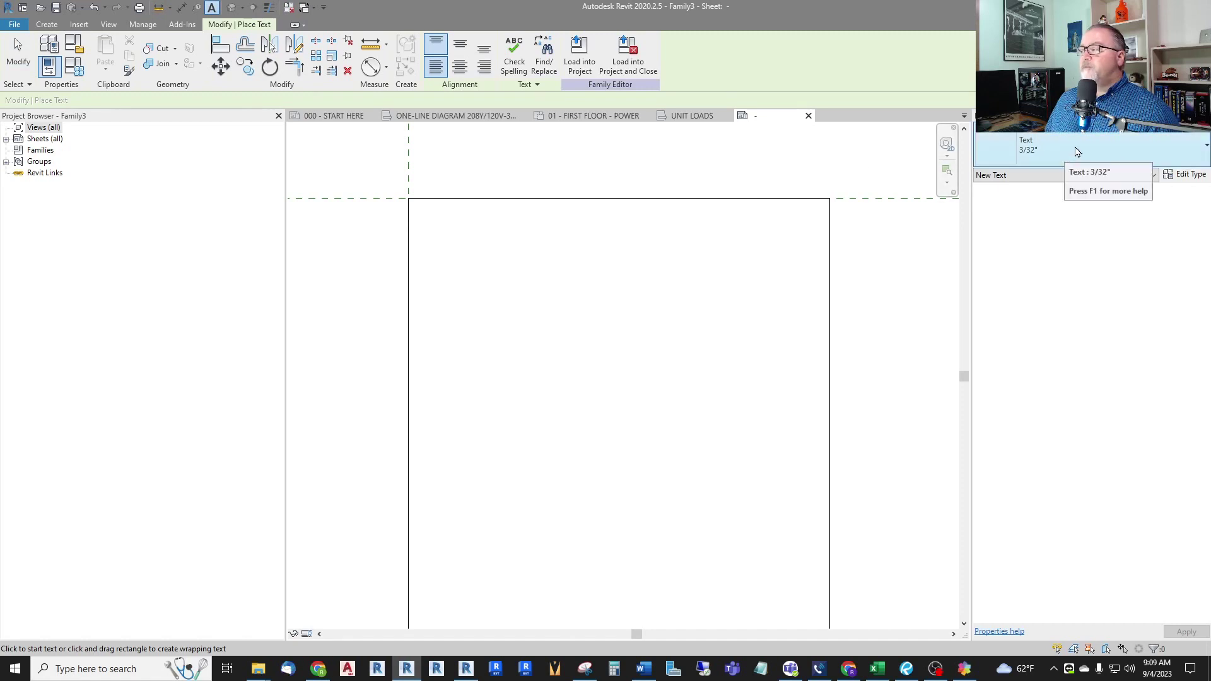
click(1186, 174)
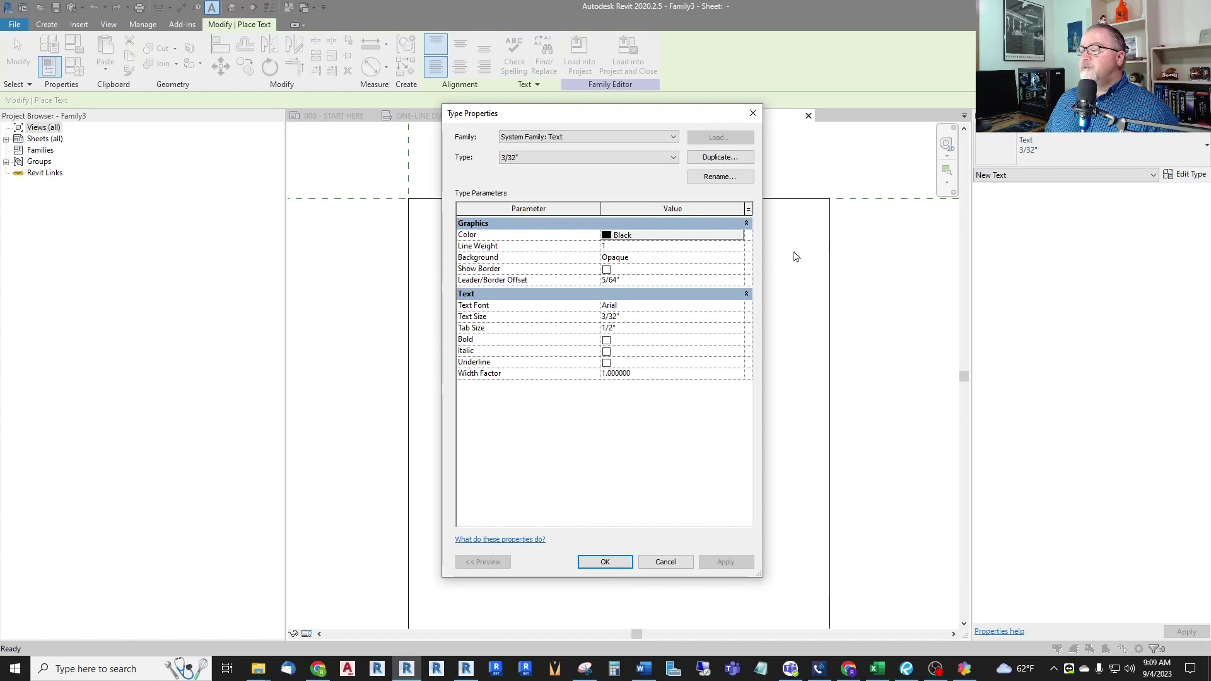
click(644, 374)
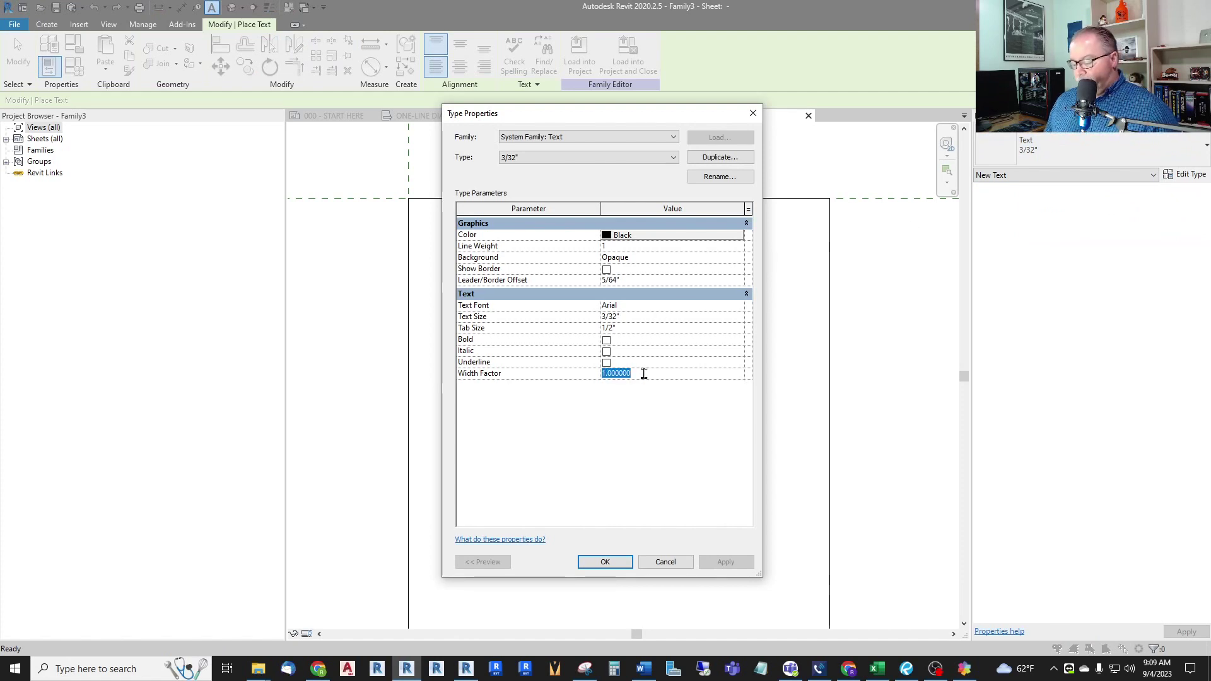
text(.8)
key(Return)
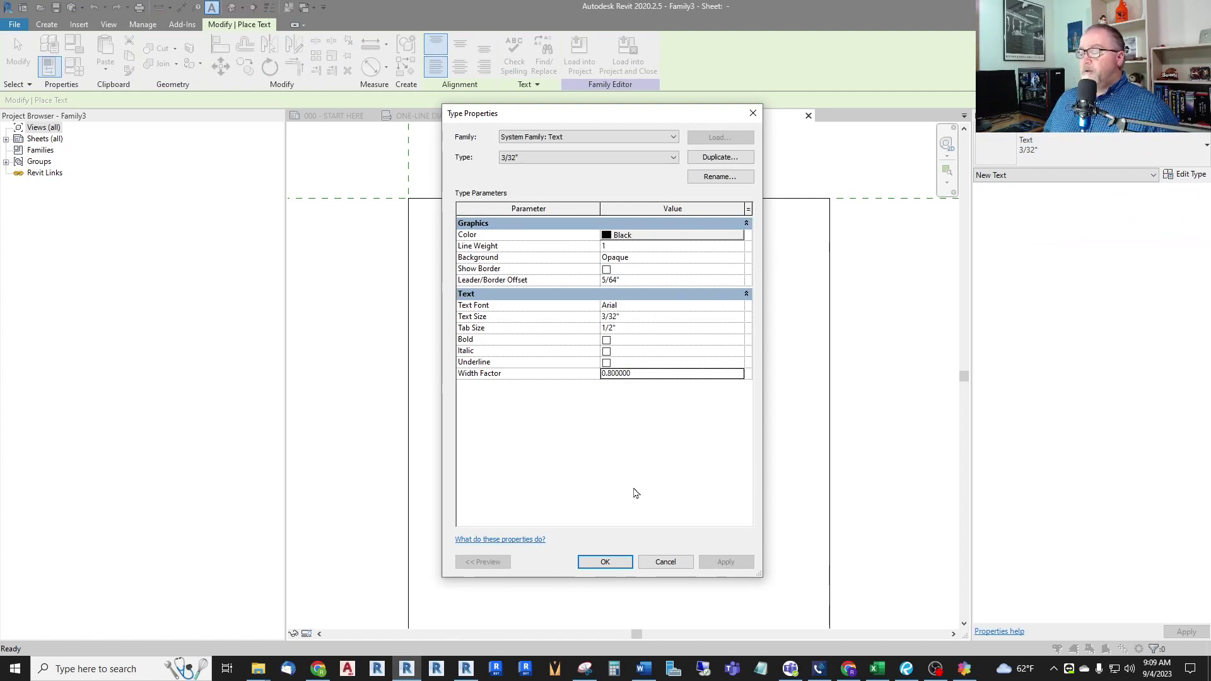
click(605, 563)
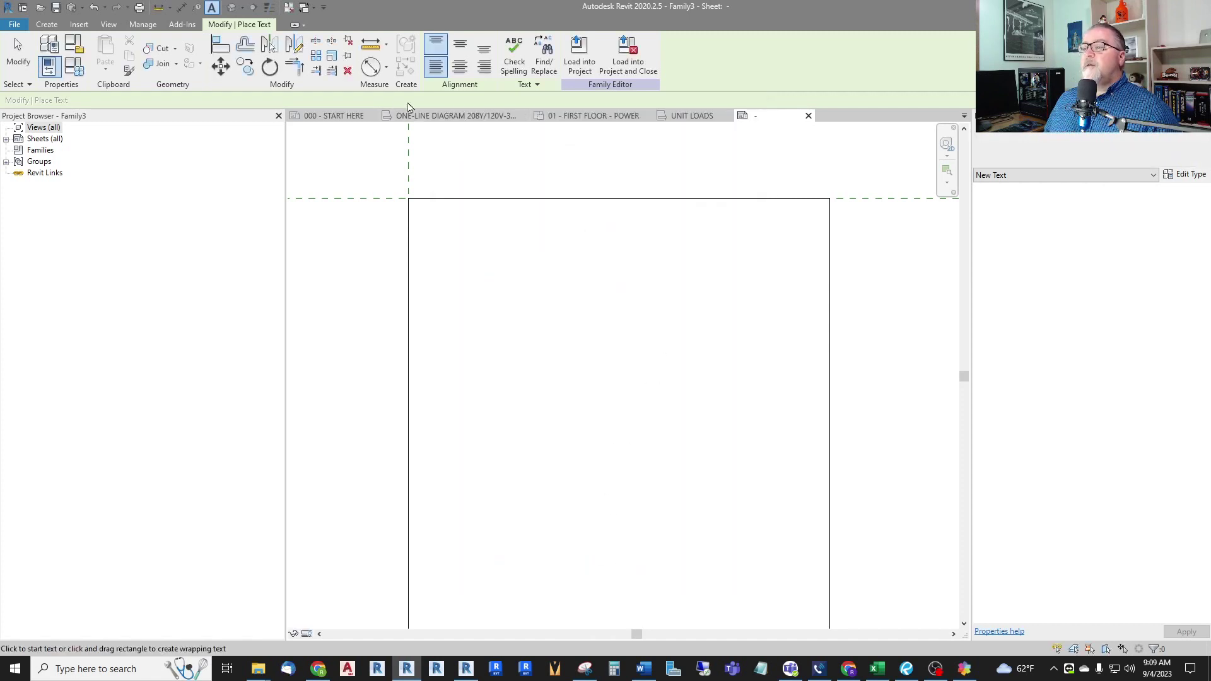
Check the reference snip, then type the title TYPICAL DWELLING UNIT LOAD CALCULATIONS
click(584, 669)
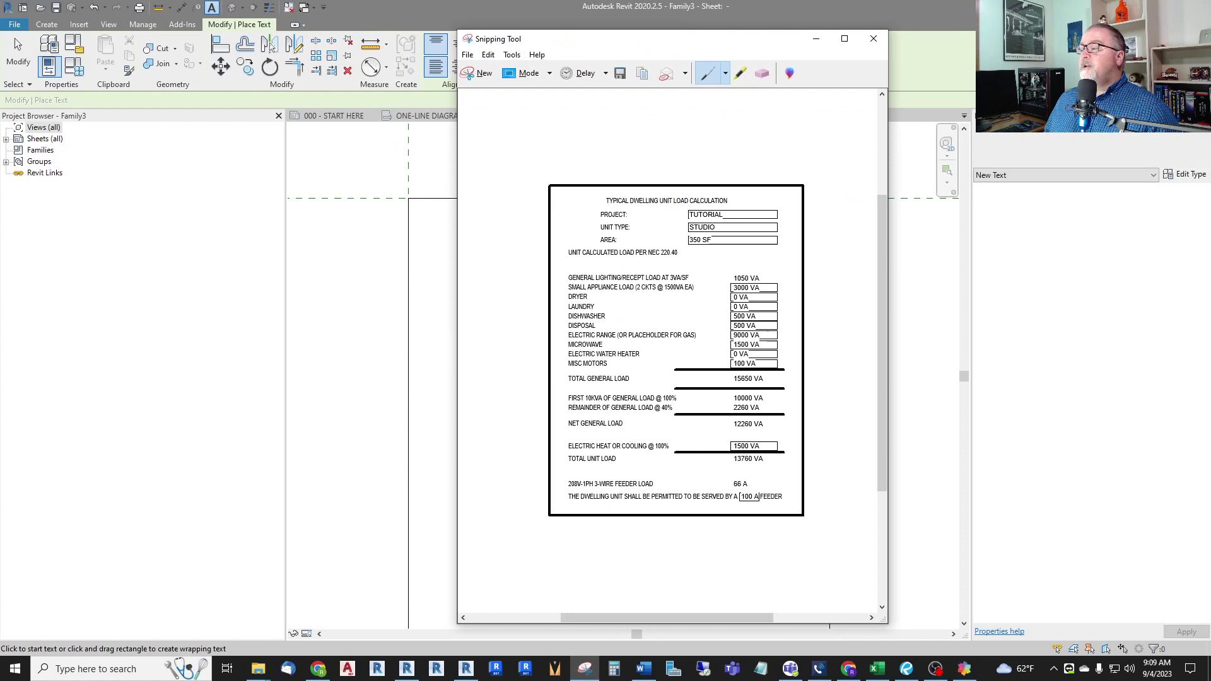
click(816, 39)
click(466, 216)
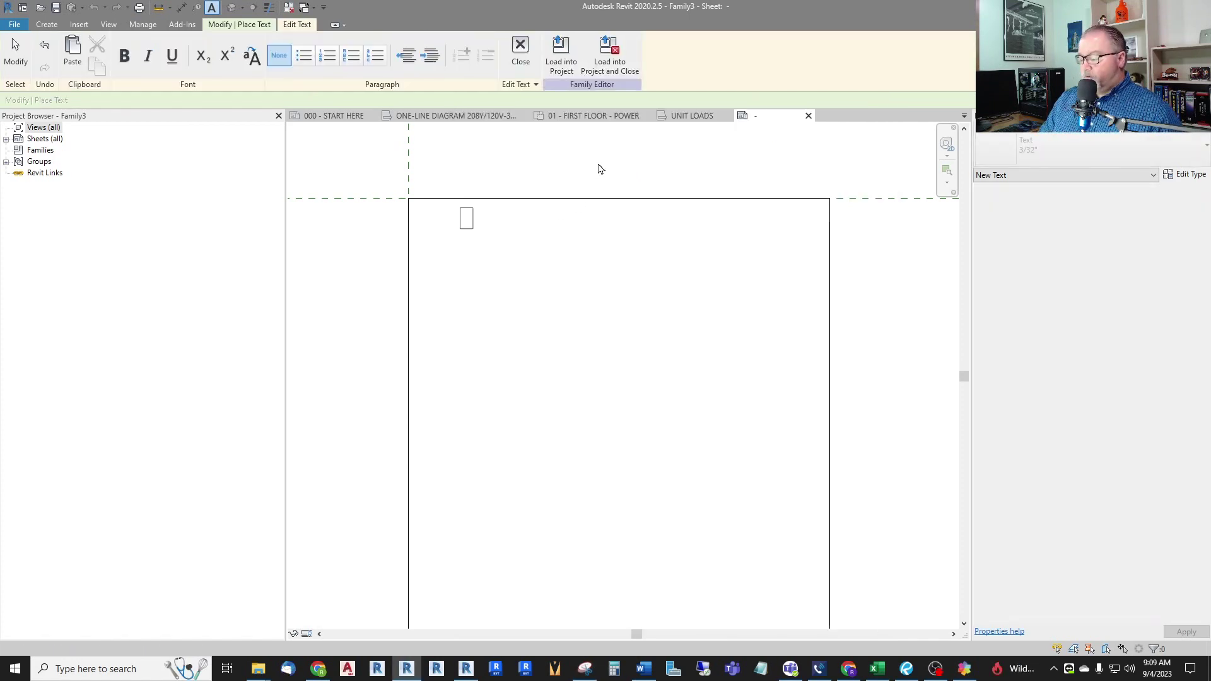
text(TYPICAL DWELLING UNIT LOAD CALCULATIONS)
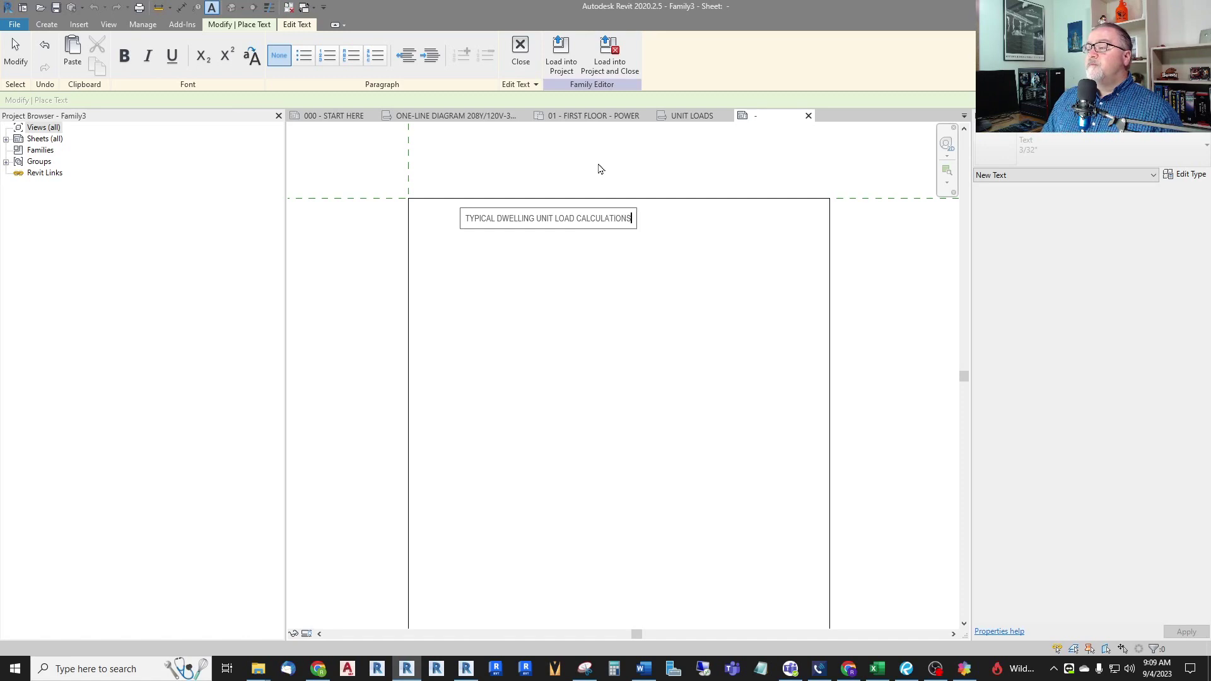
click(600, 168)
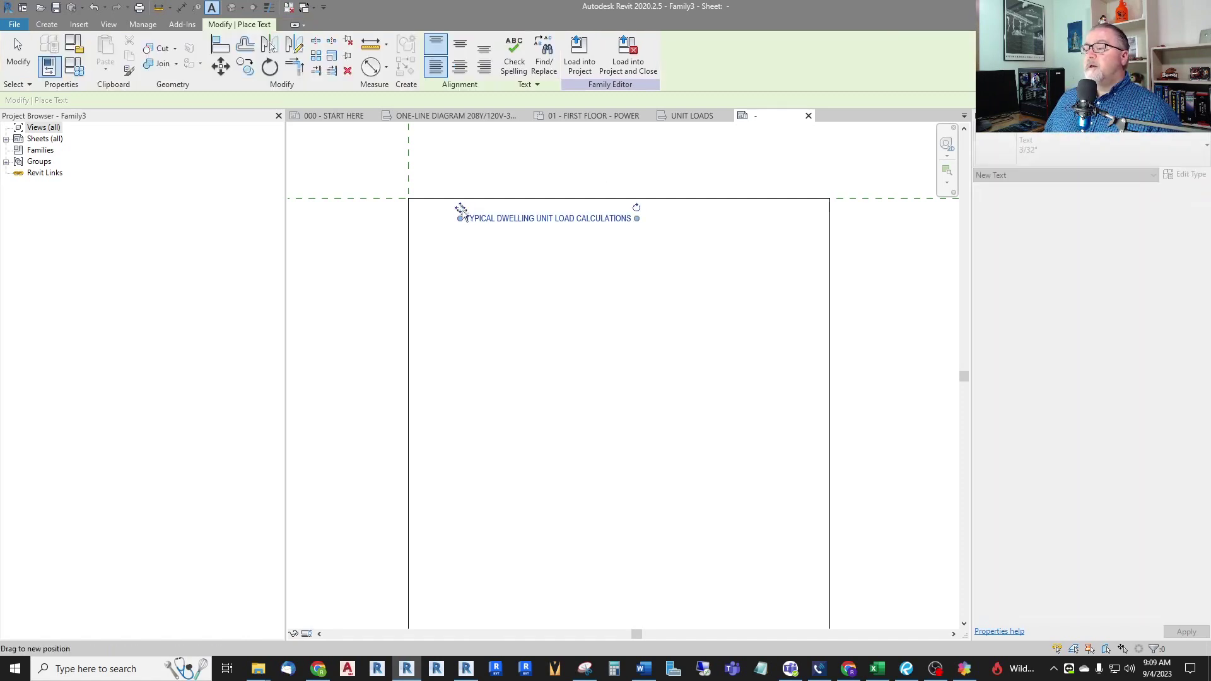
Centre the title at the top of the sheet and bring up the reference snip
drag(460, 208, 521, 210)
key(Escape)
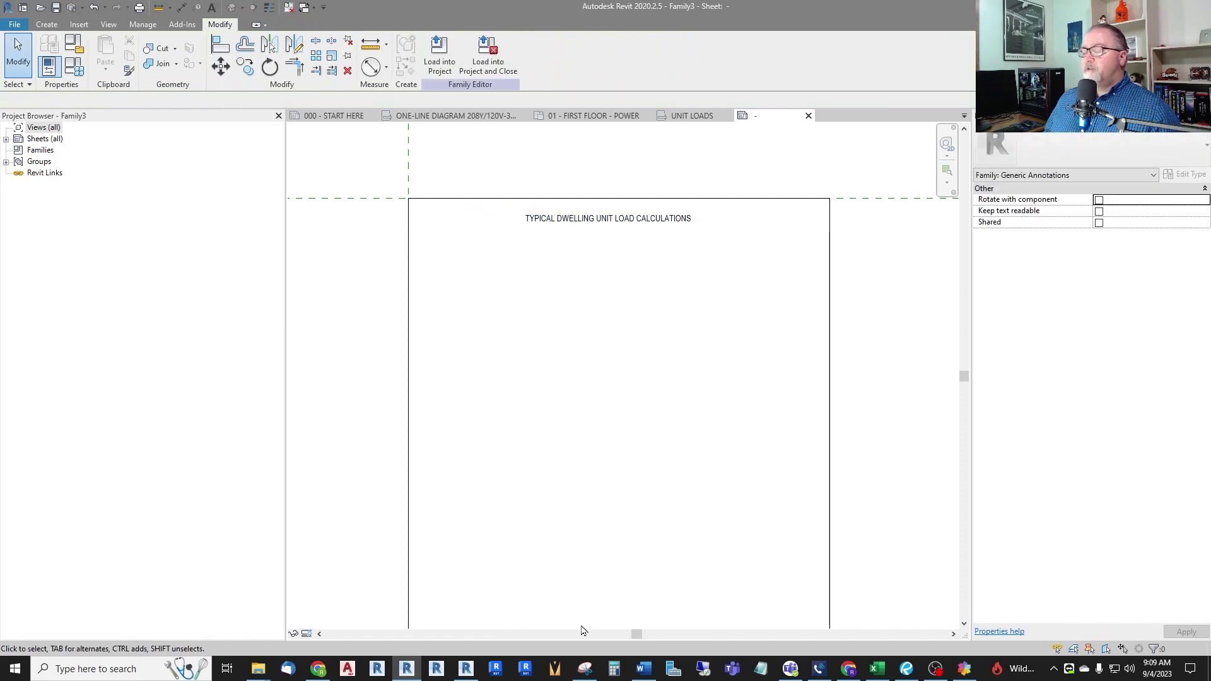
click(584, 669)
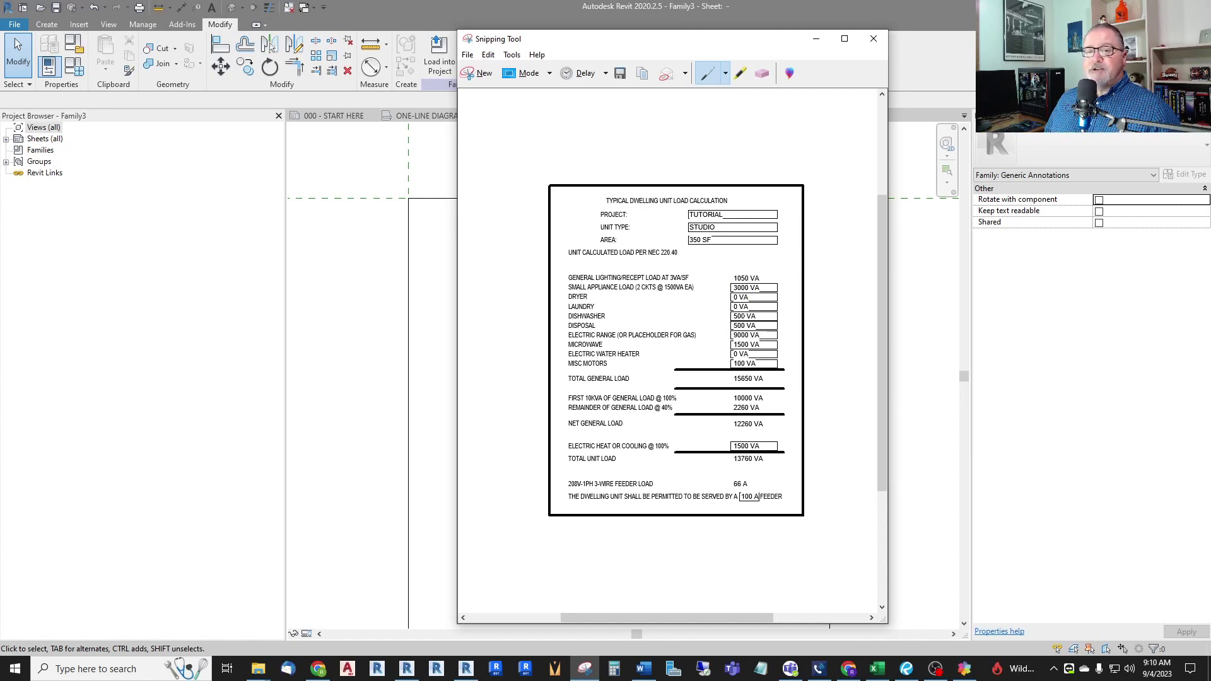
Place a PROJECT: text note below the title on the left side
click(816, 39)
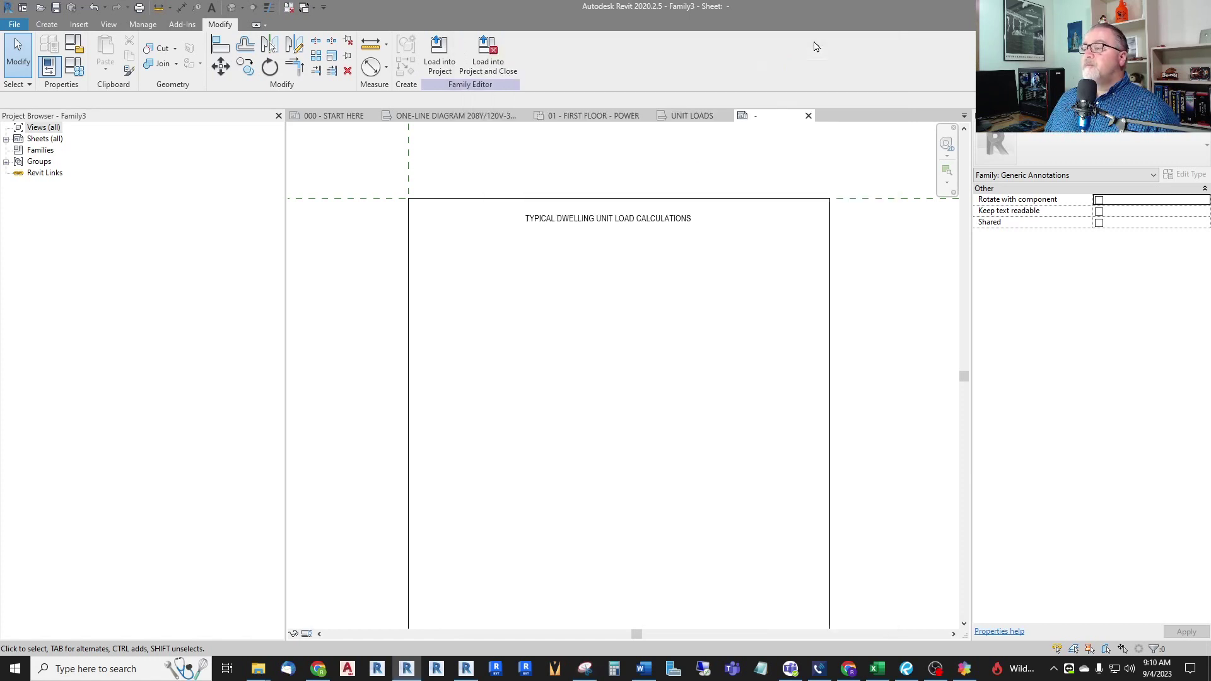
click(212, 7)
click(509, 243)
text(PROJECT:)
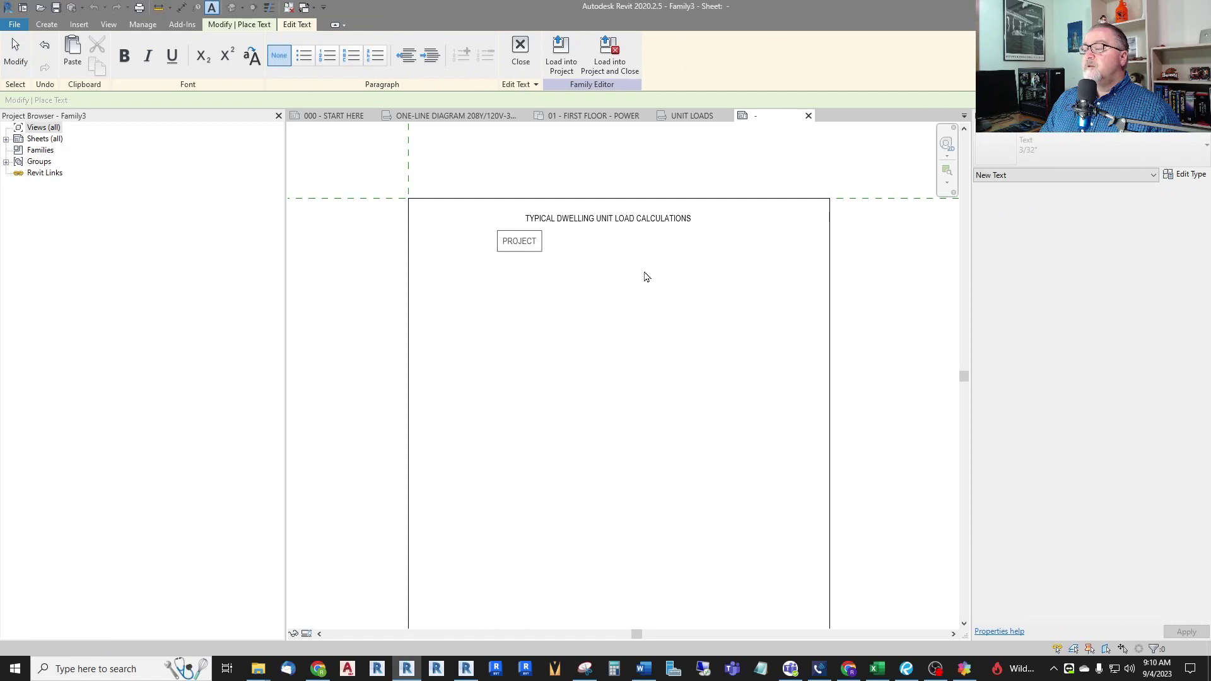
click(534, 282)
key(Escape)
key(Escape)
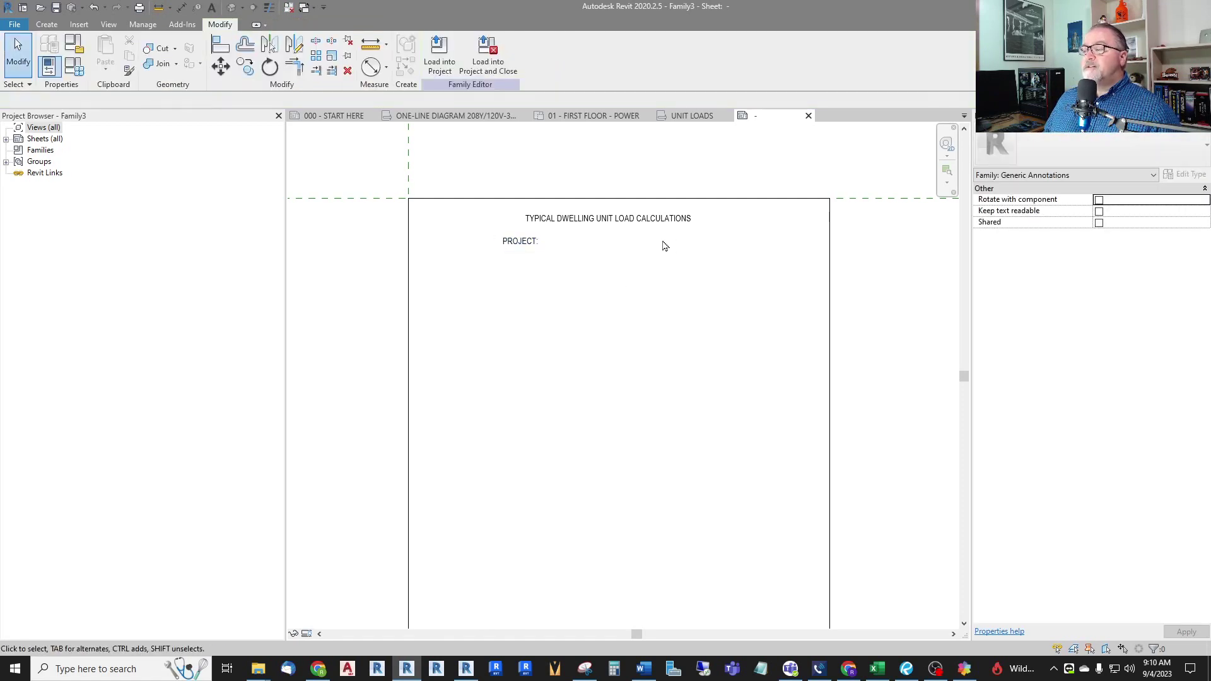
click(48, 26)
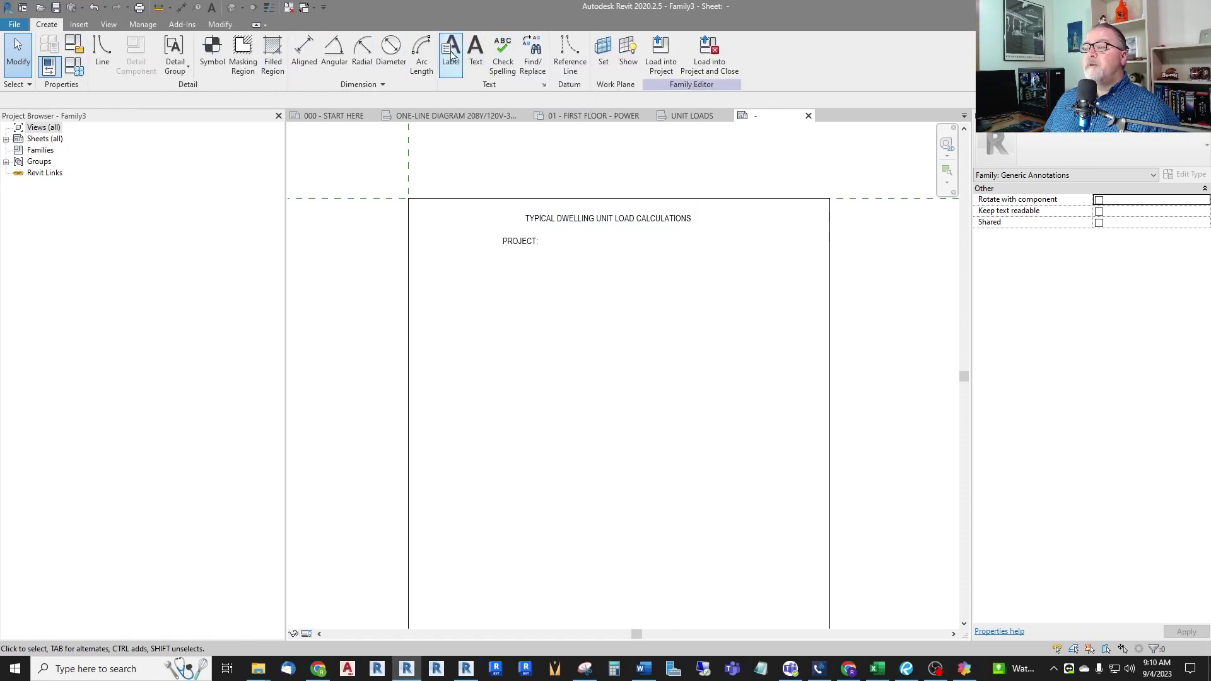
Start a label to the right of PROJECT:, opening its Edit Label dialog
click(452, 55)
scroll(626, 243, up, 3)
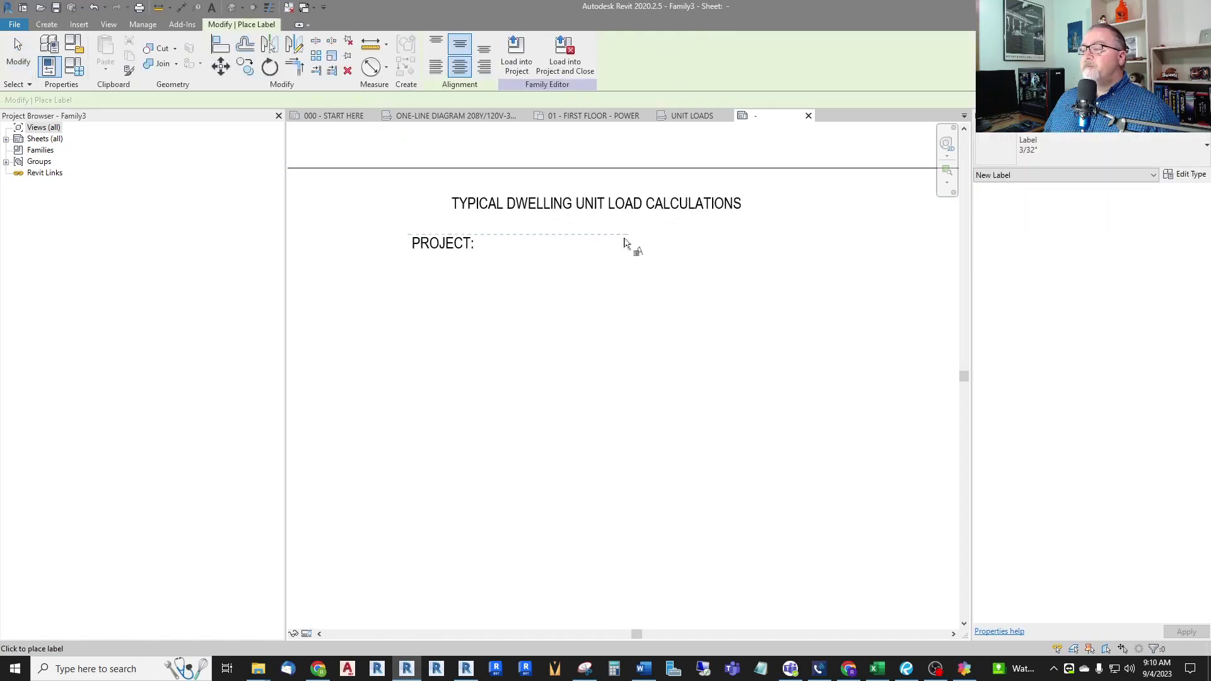
scroll(625, 243, up, 1)
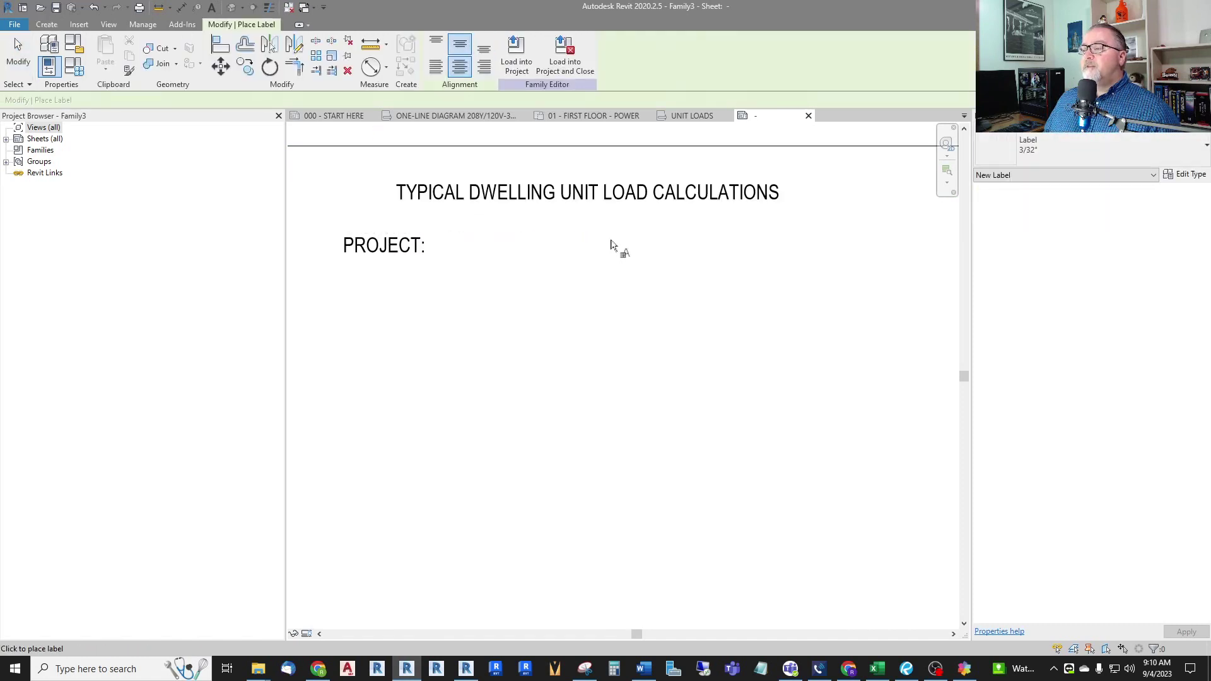
click(611, 245)
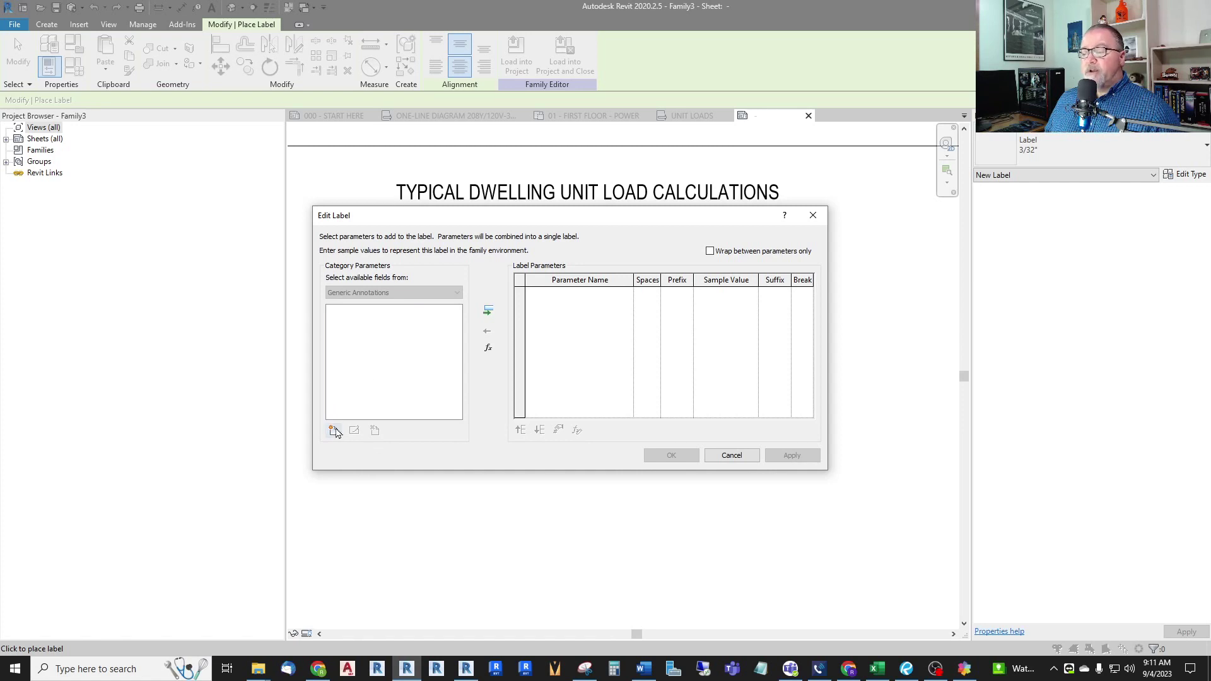
Create a Text parameter named Project Name and use it as the label
click(333, 431)
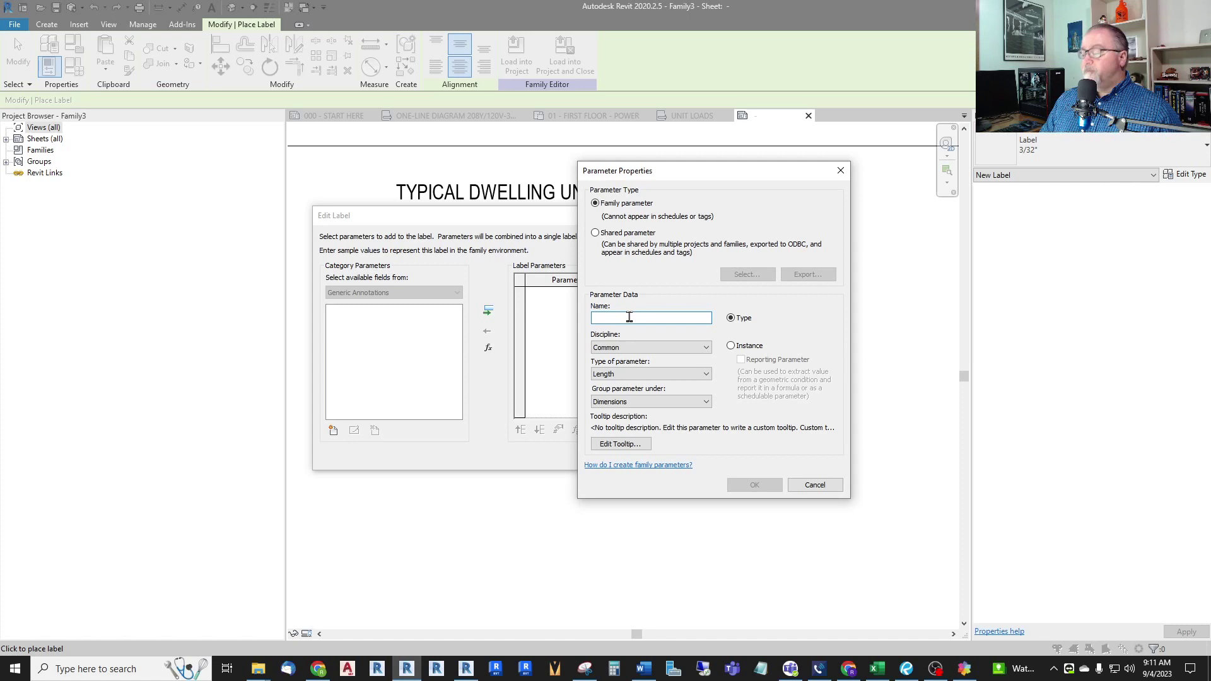
text(Project Name)
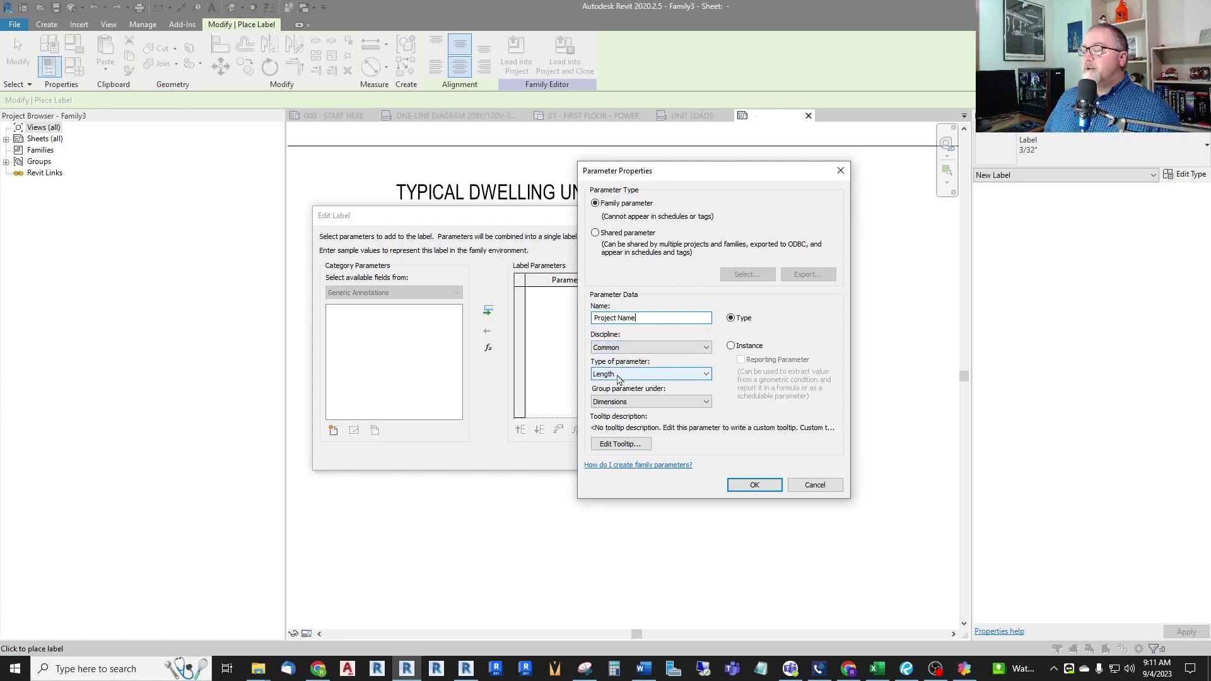
click(633, 374)
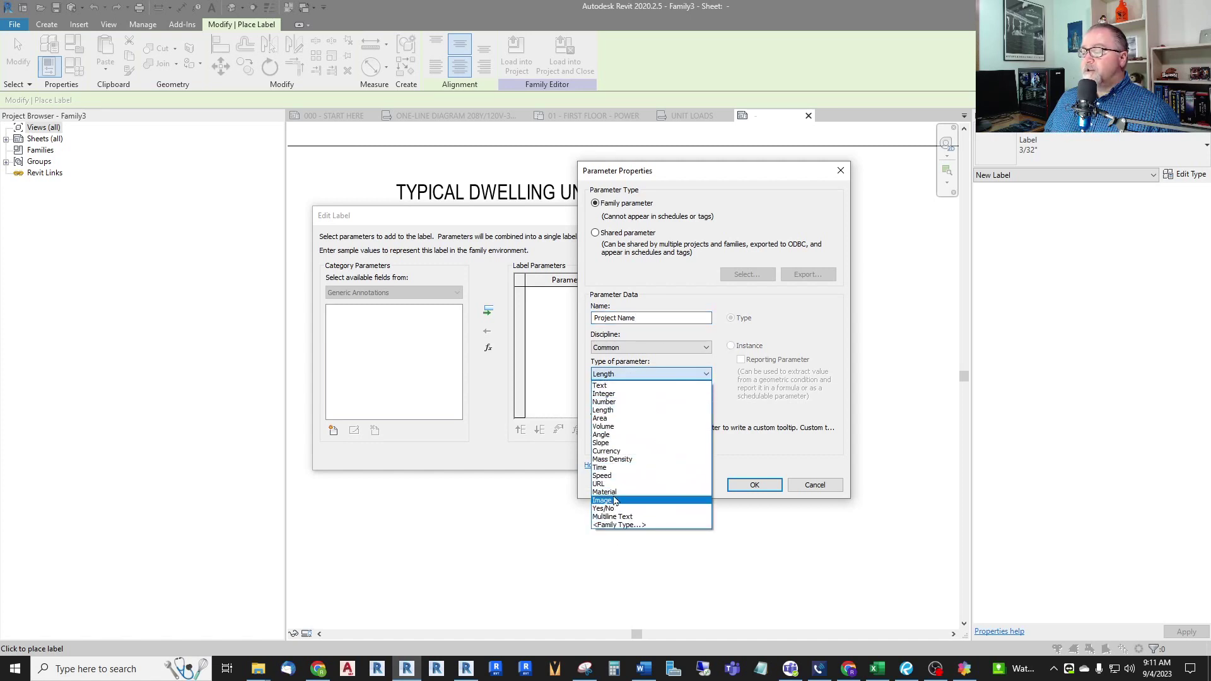
click(601, 387)
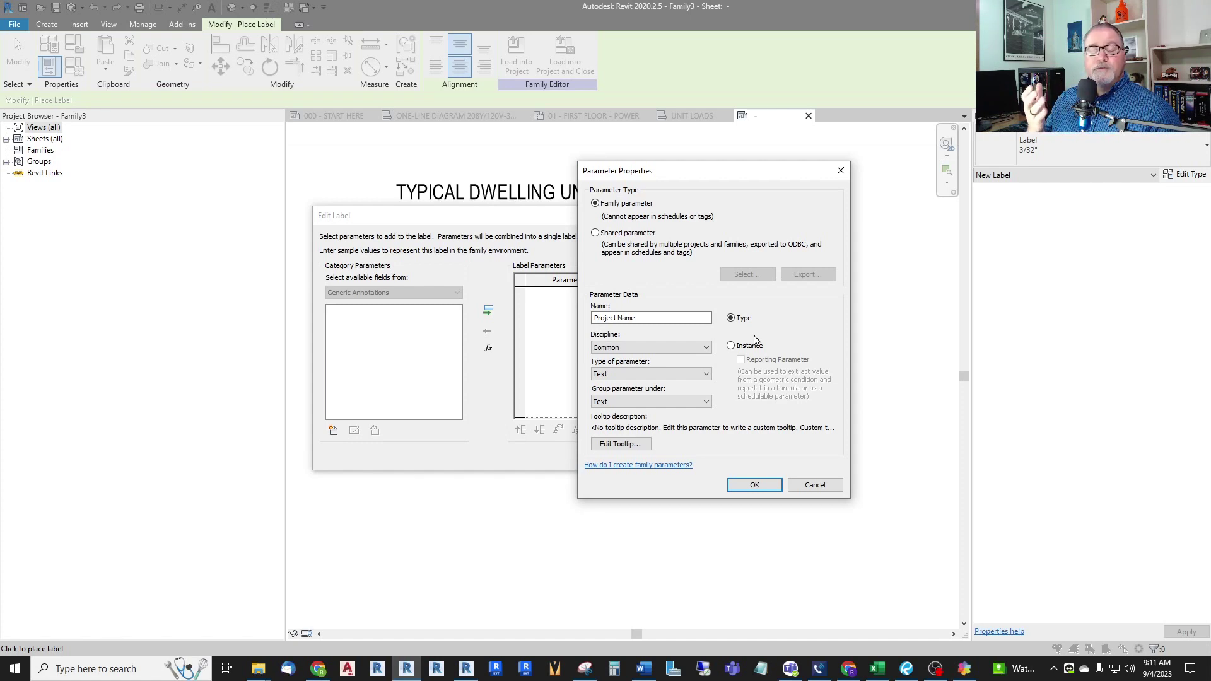
click(737, 486)
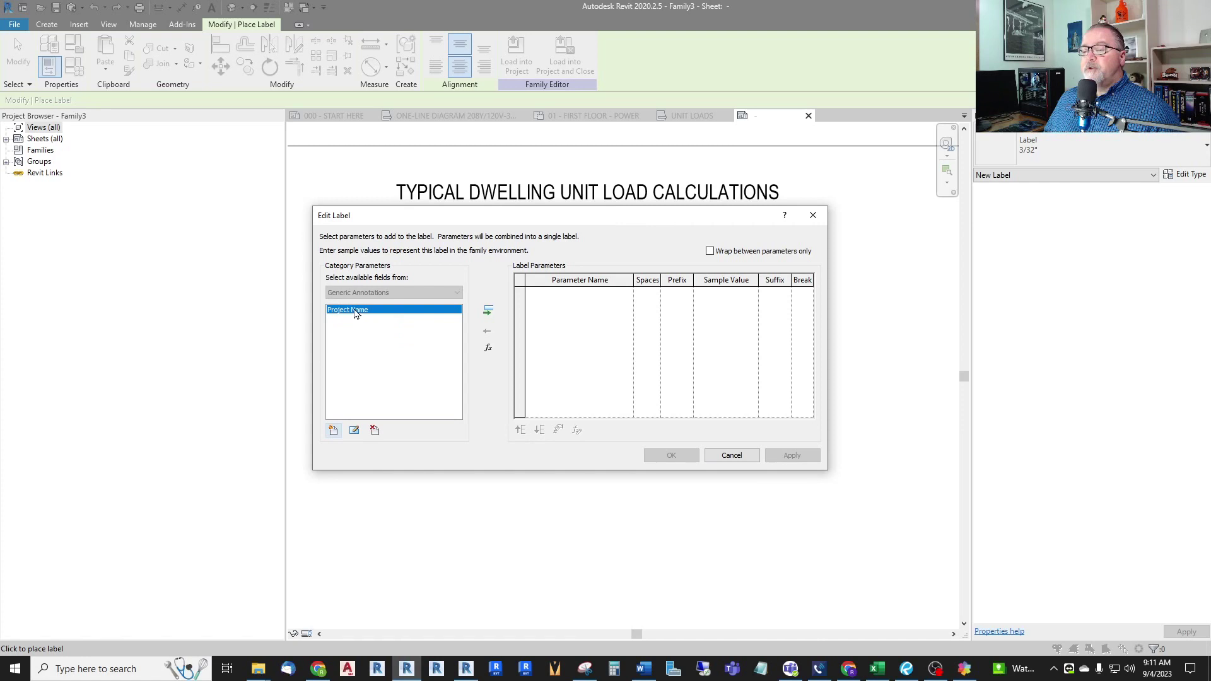
click(489, 314)
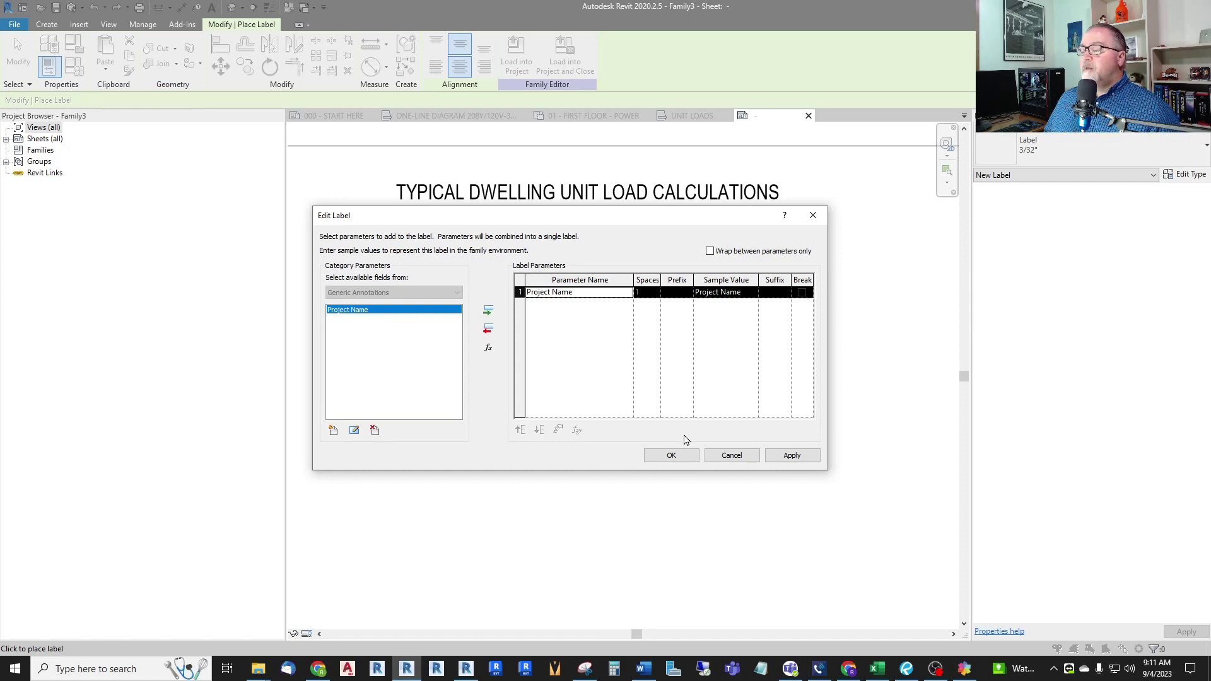
click(673, 456)
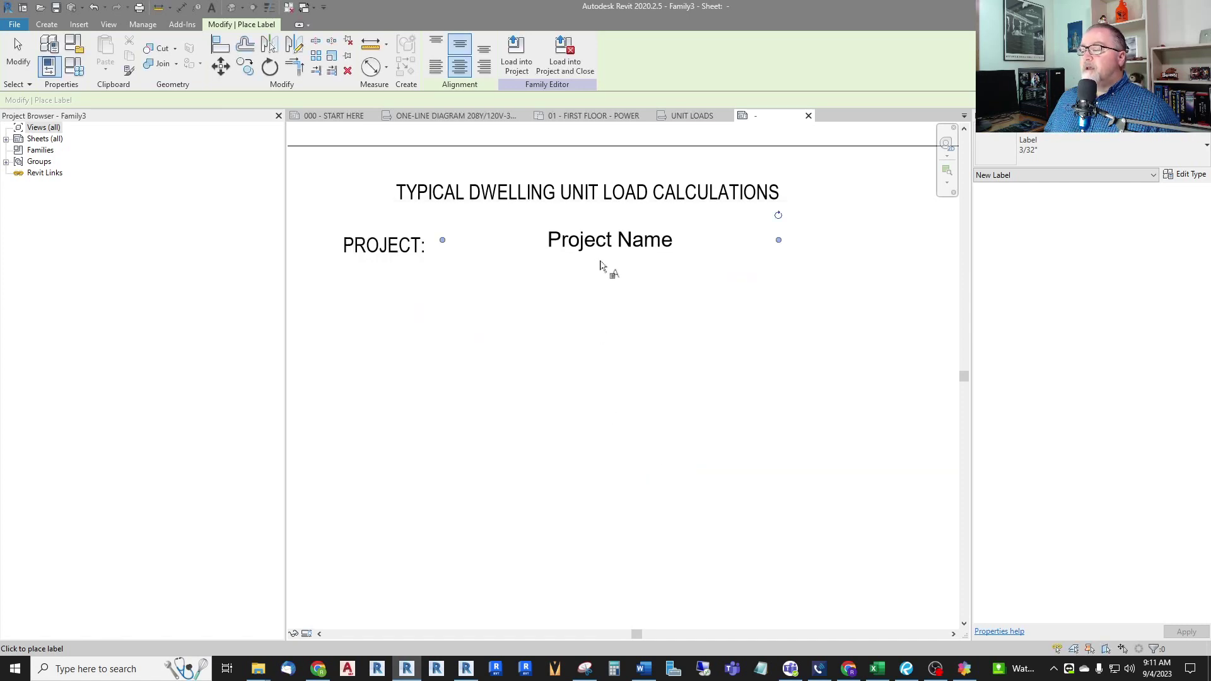
Move the Project Name label right, level with PROJECT:, then recheck the reference snip
click(599, 251)
key(Escape)
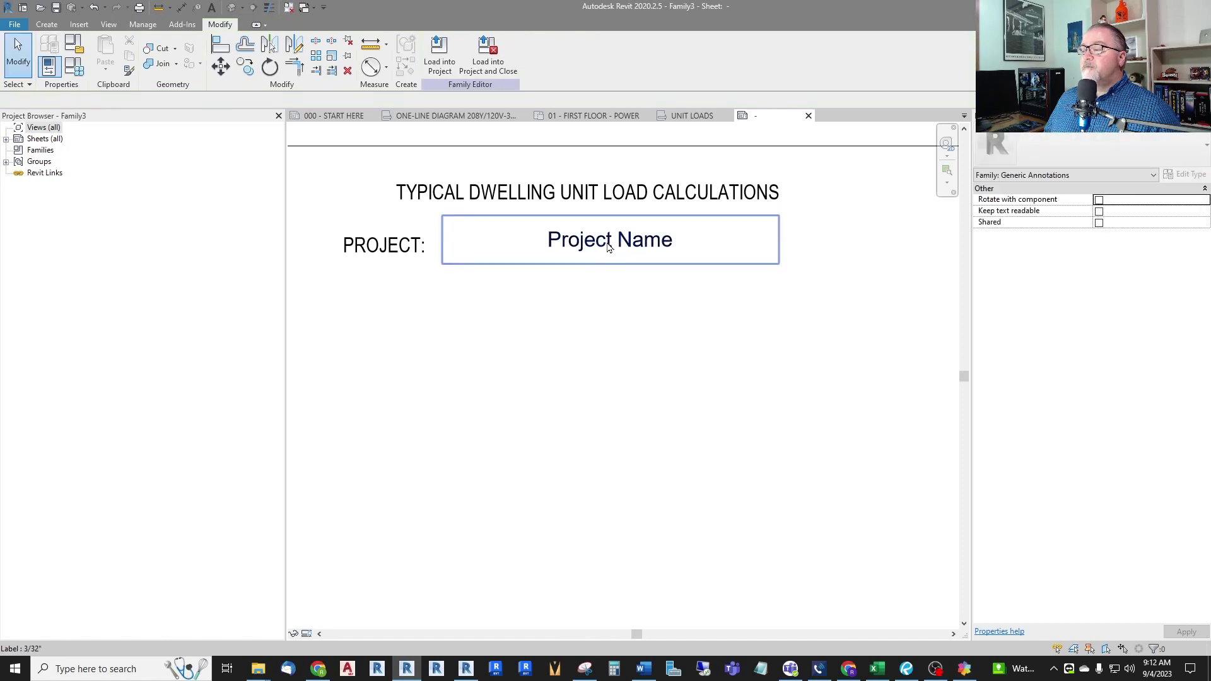
click(602, 249)
drag(609, 242, 725, 250)
scroll(543, 267, down, 2)
scroll(544, 268, down, 3)
scroll(561, 285, up, 3)
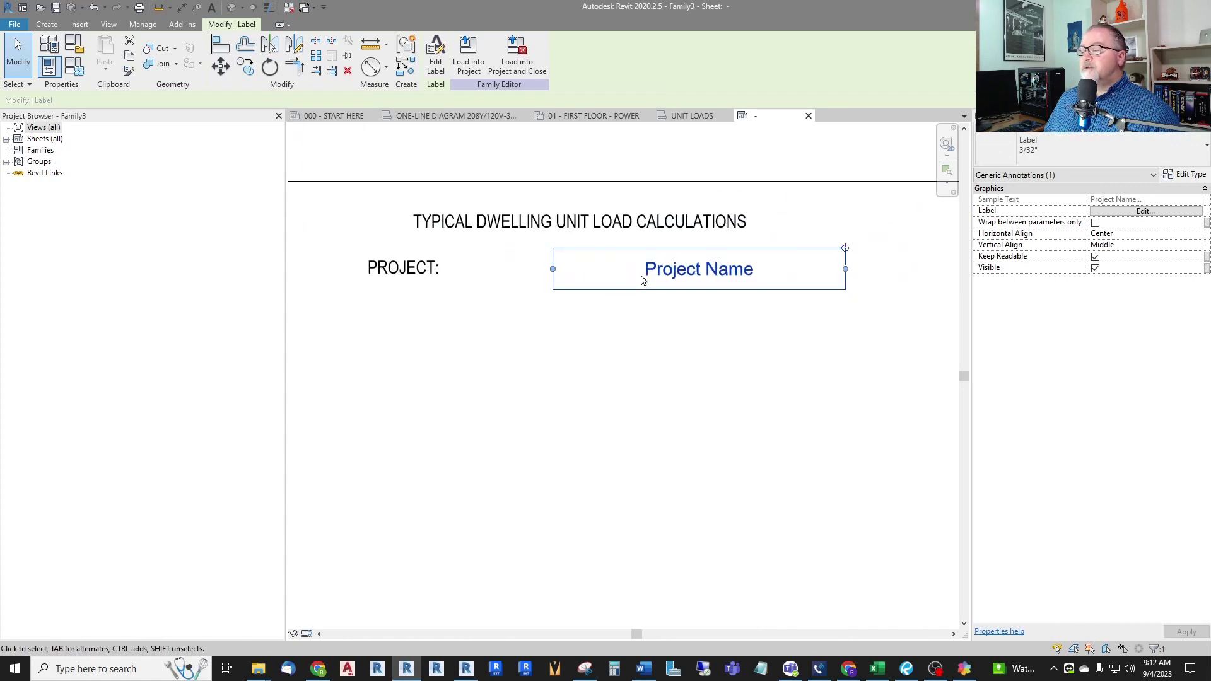
key(Escape)
scroll(602, 276, up, 1)
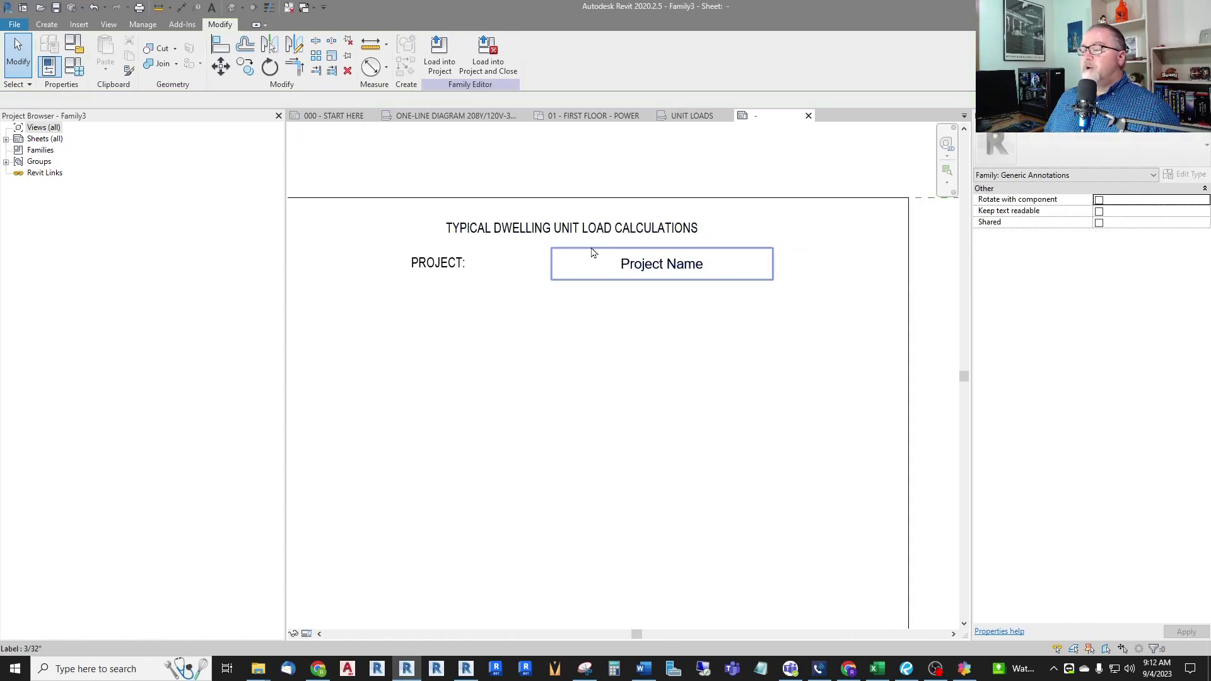
scroll(590, 277, up, 1)
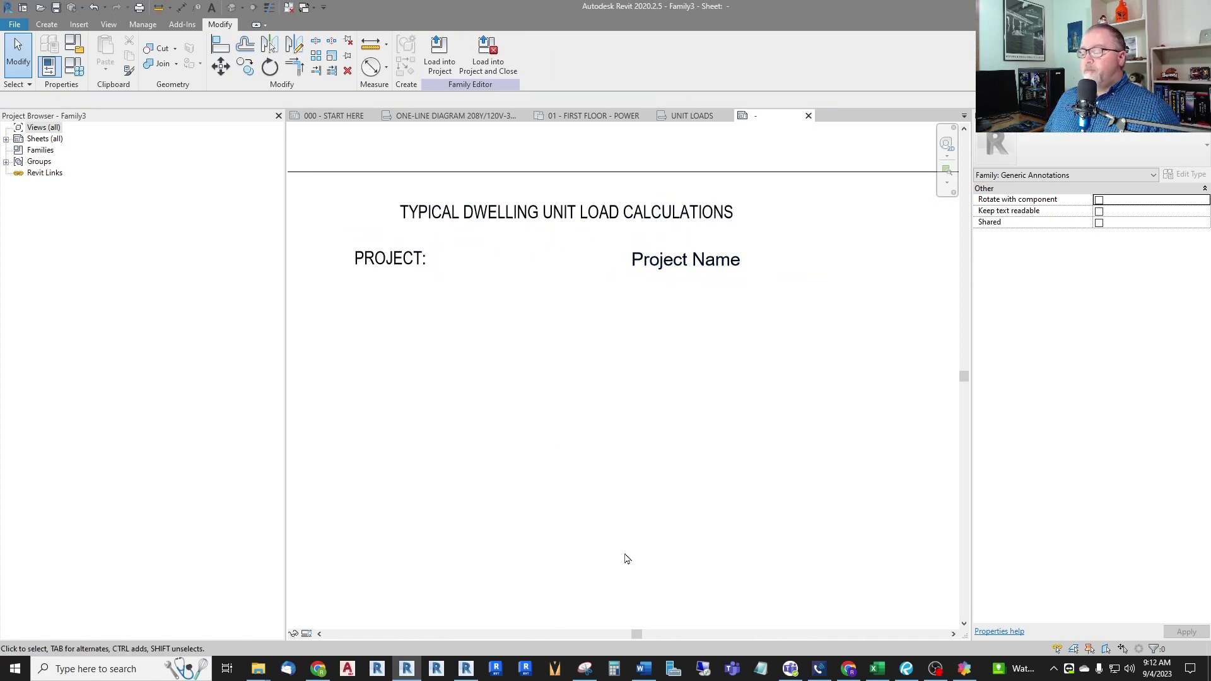
click(585, 669)
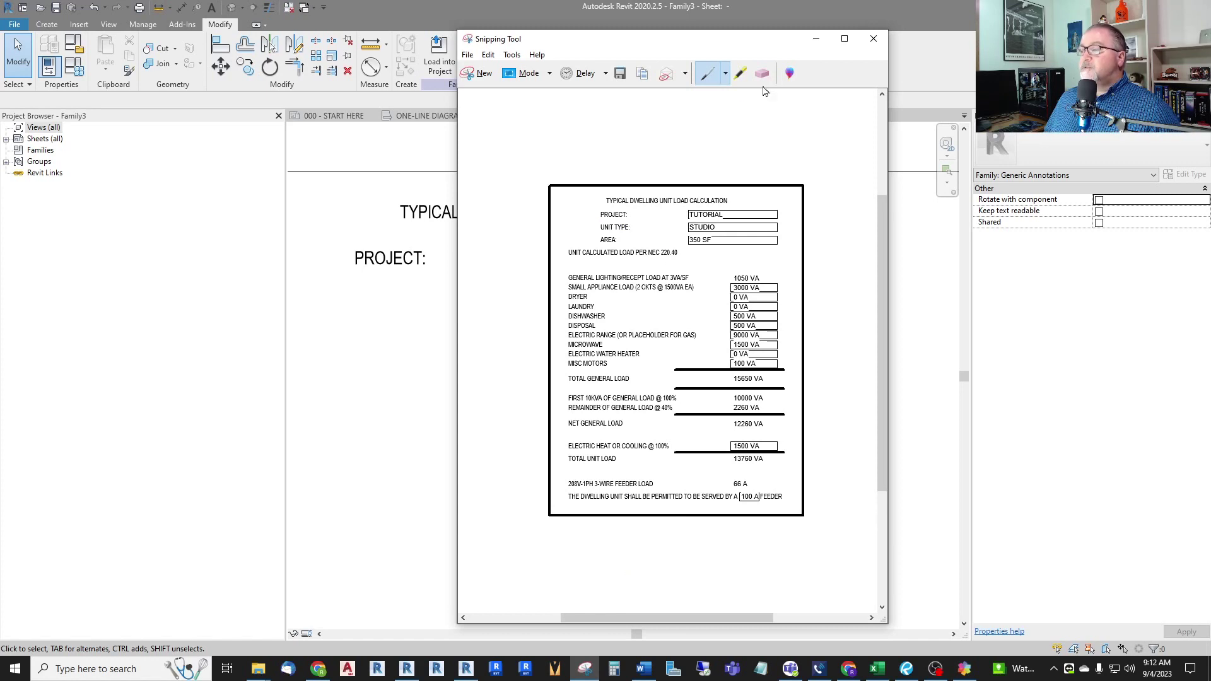
click(815, 40)
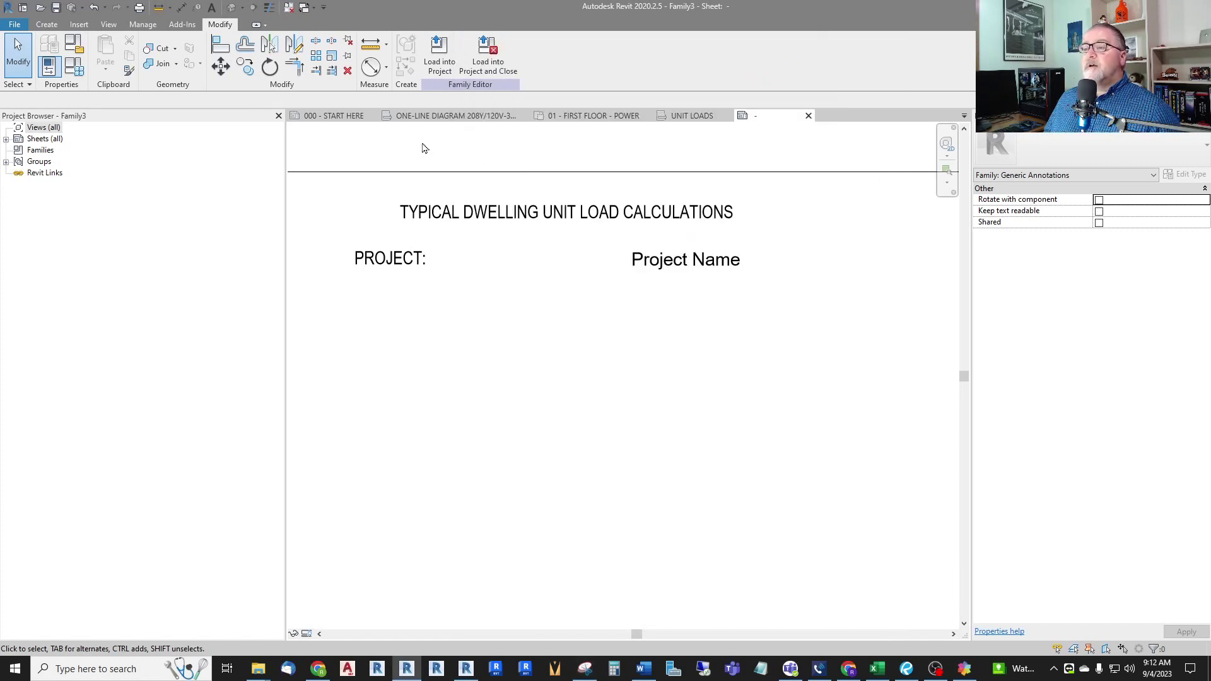
Add a UNIT TYPE: text note just below PROJECT:
click(212, 7)
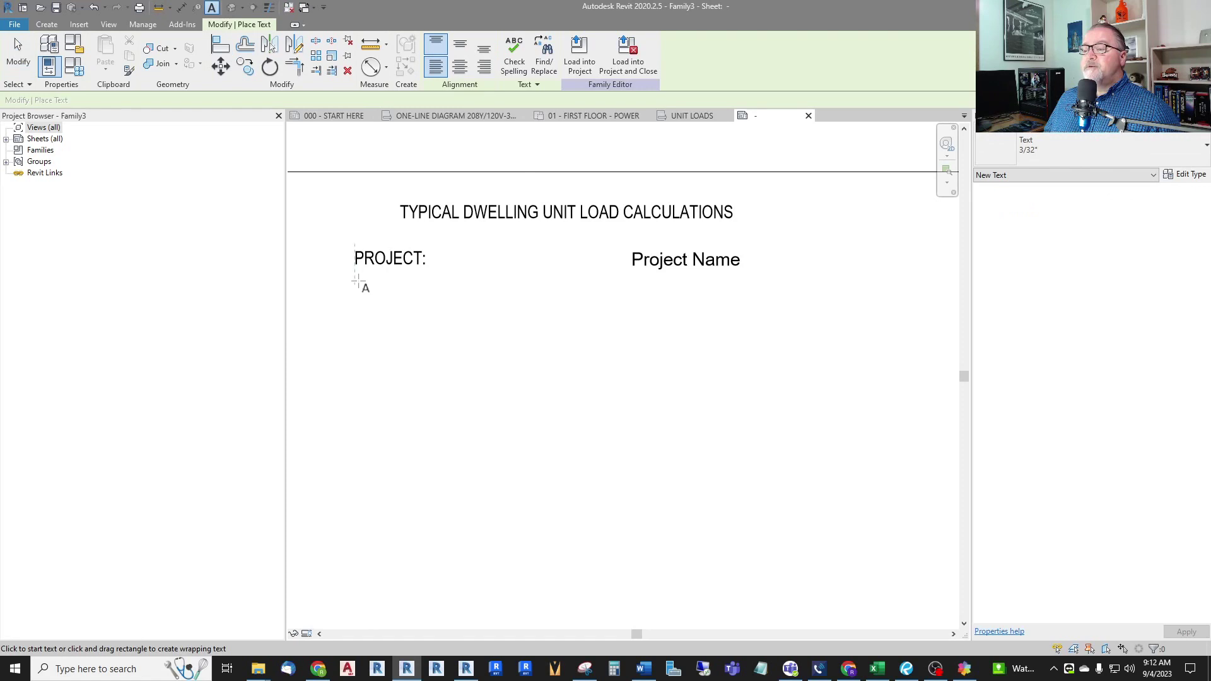
click(354, 283)
text(UNIT TYPE:)
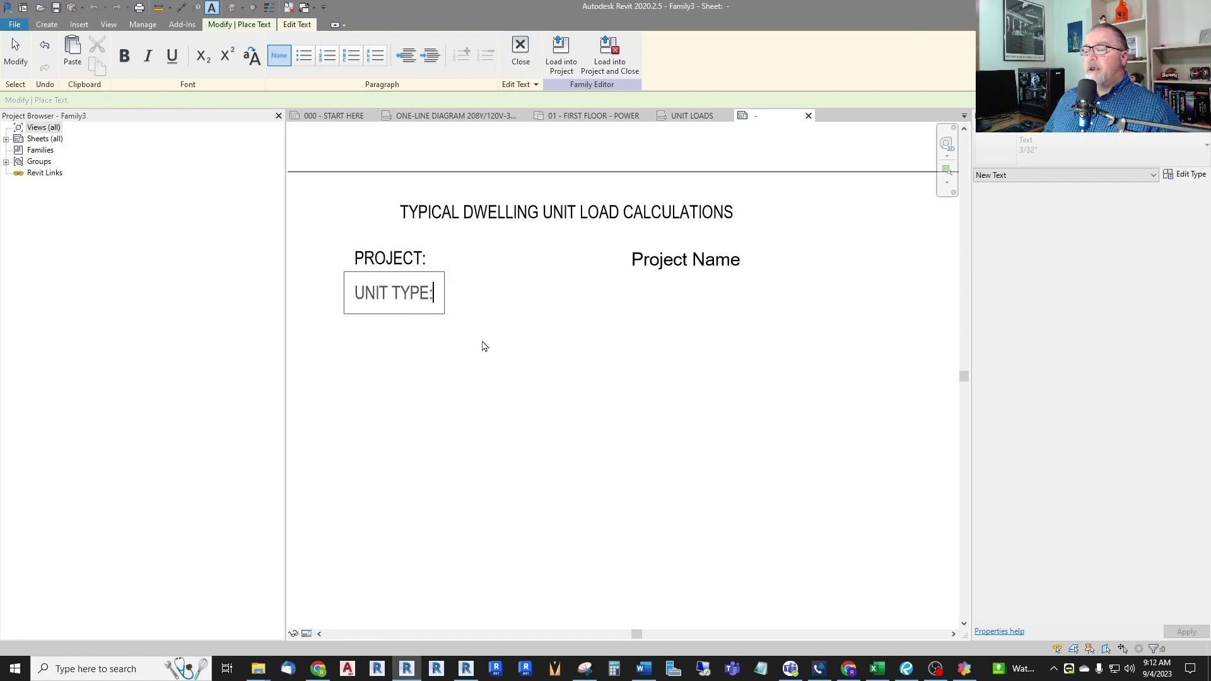
click(472, 374)
key(Escape)
key(Escape)
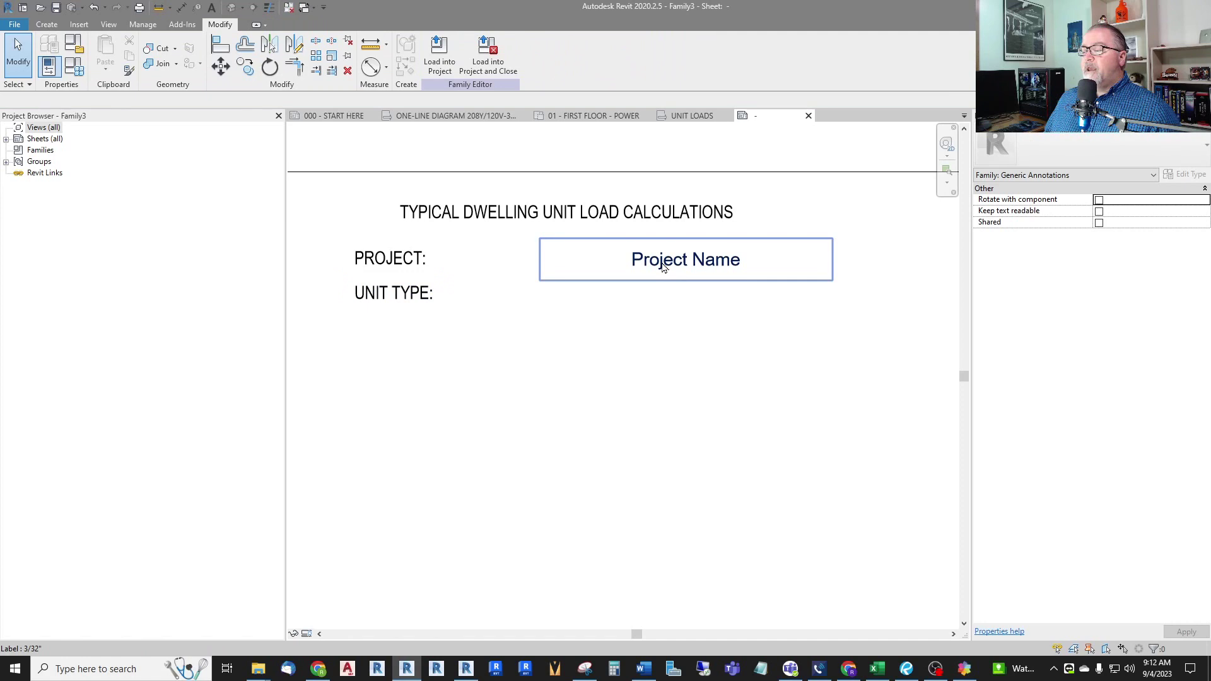
Copy the Project Name label down beside the UNIT TYPE: heading
click(663, 266)
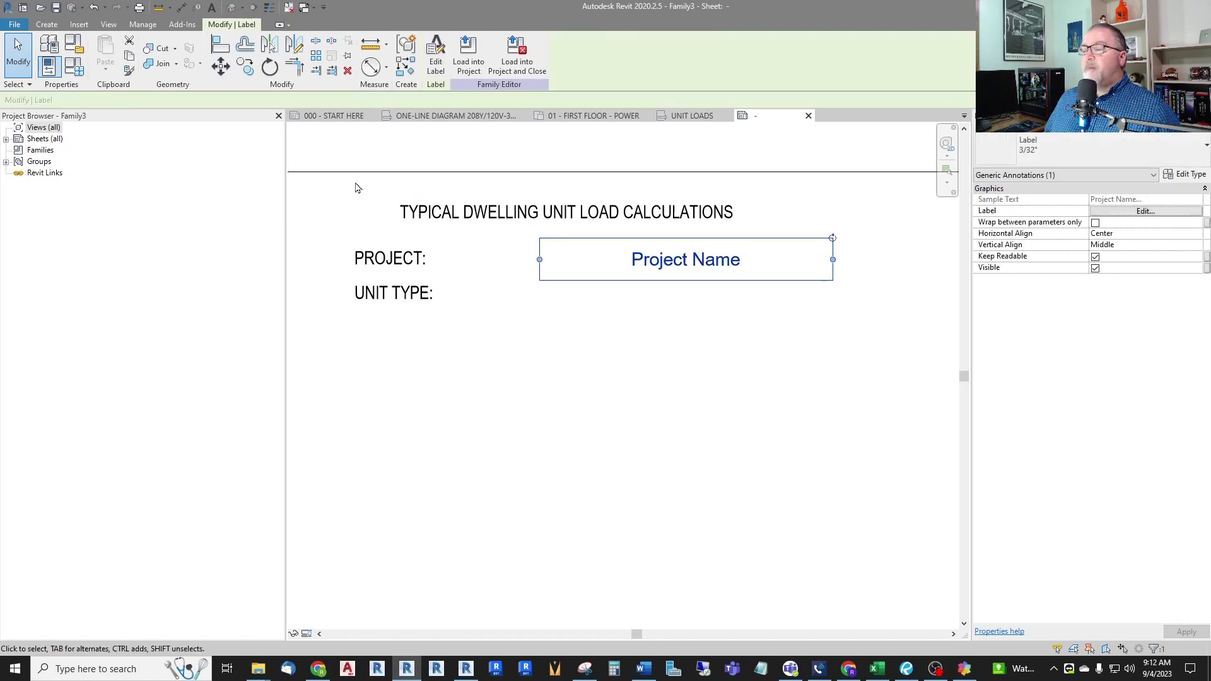
click(245, 65)
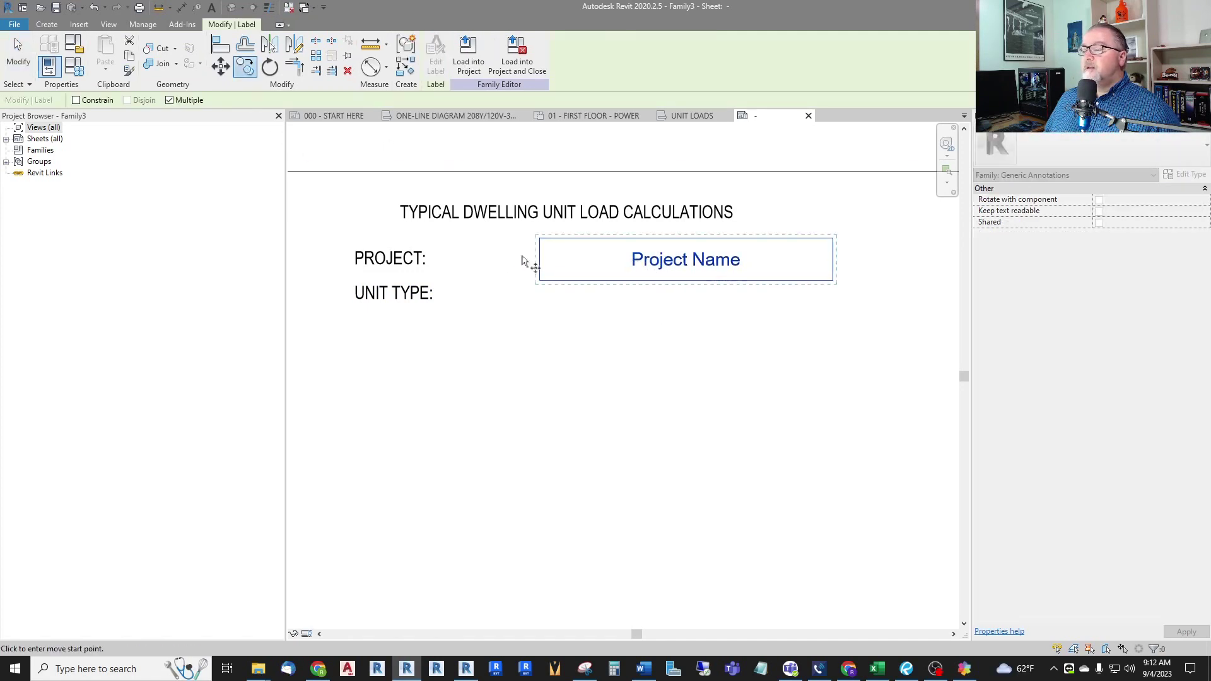
click(652, 263)
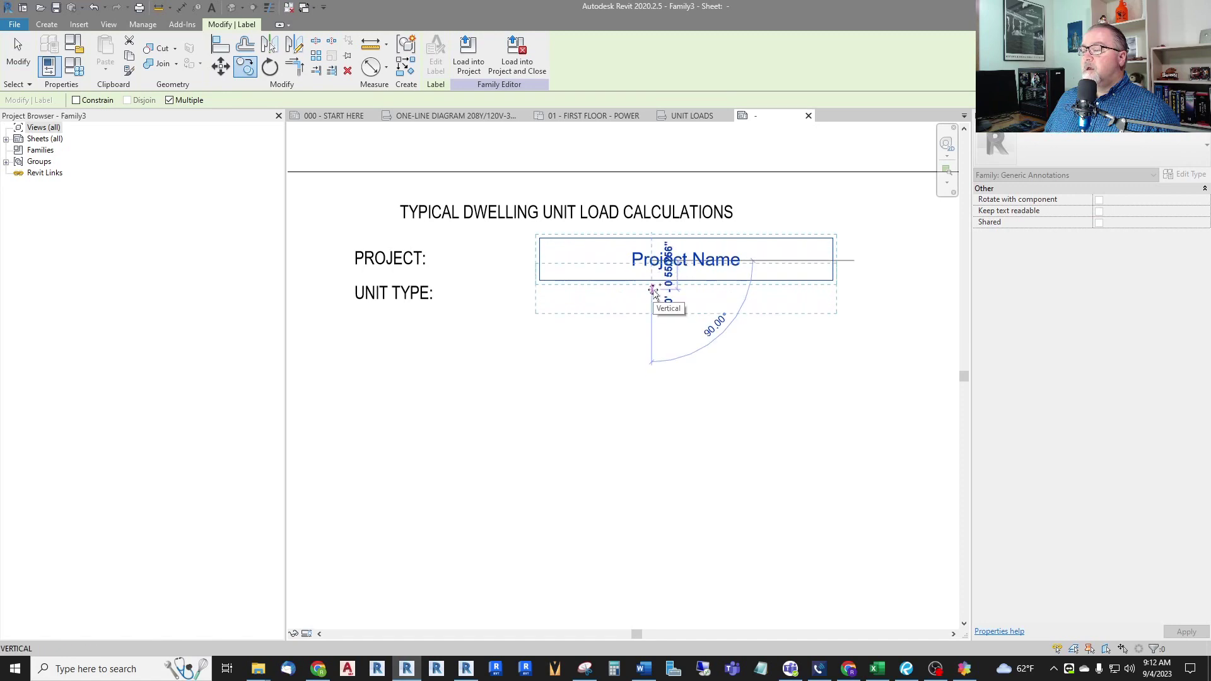
click(653, 292)
key(Escape)
key(Escape)
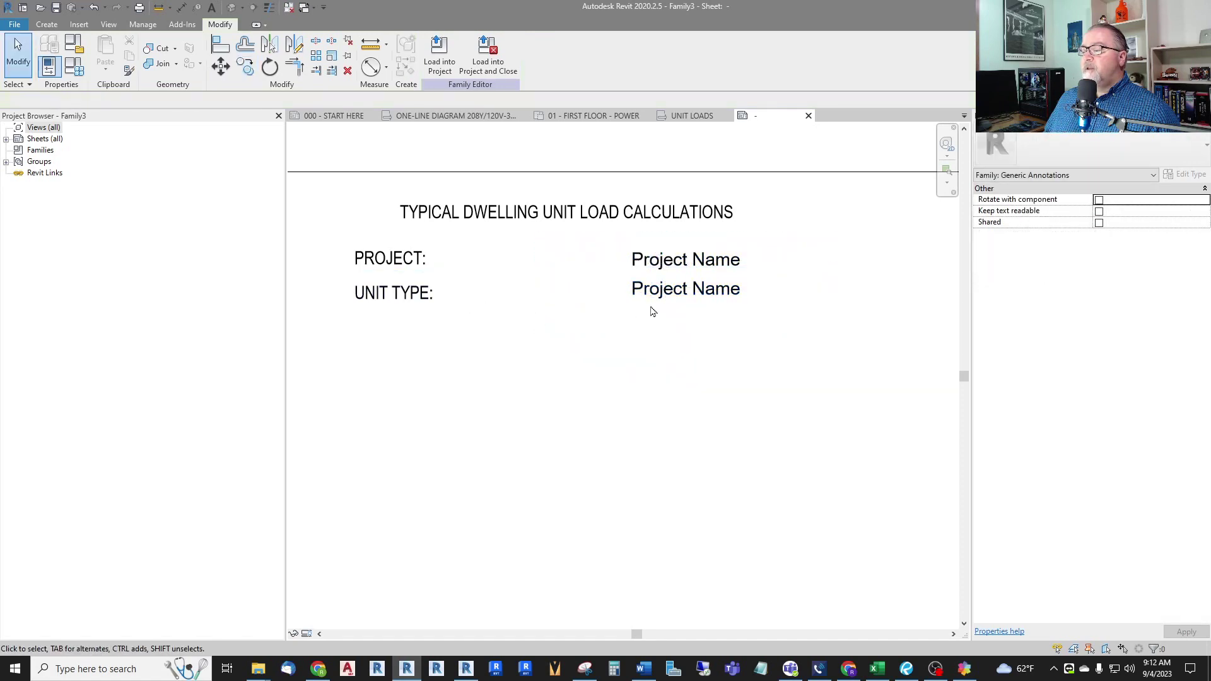
scroll(732, 298, up, 1)
click(688, 290)
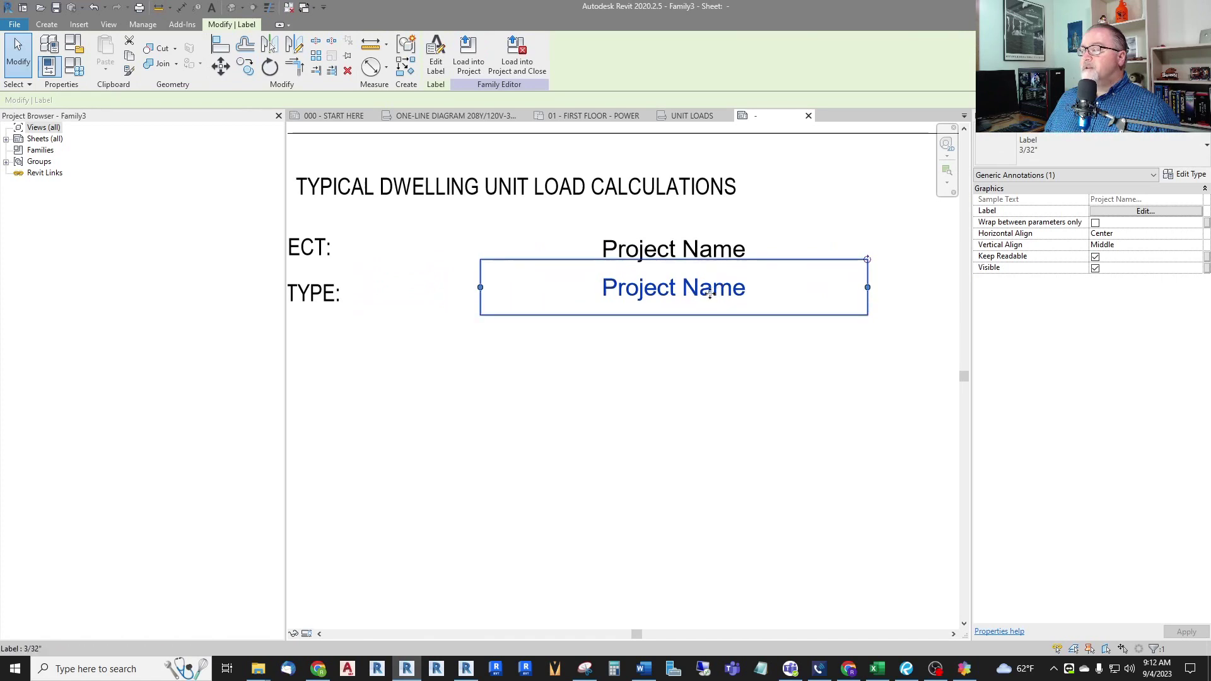
Remove Project Name from the copied label and create a new Text parameter named Unit Type
click(1113, 214)
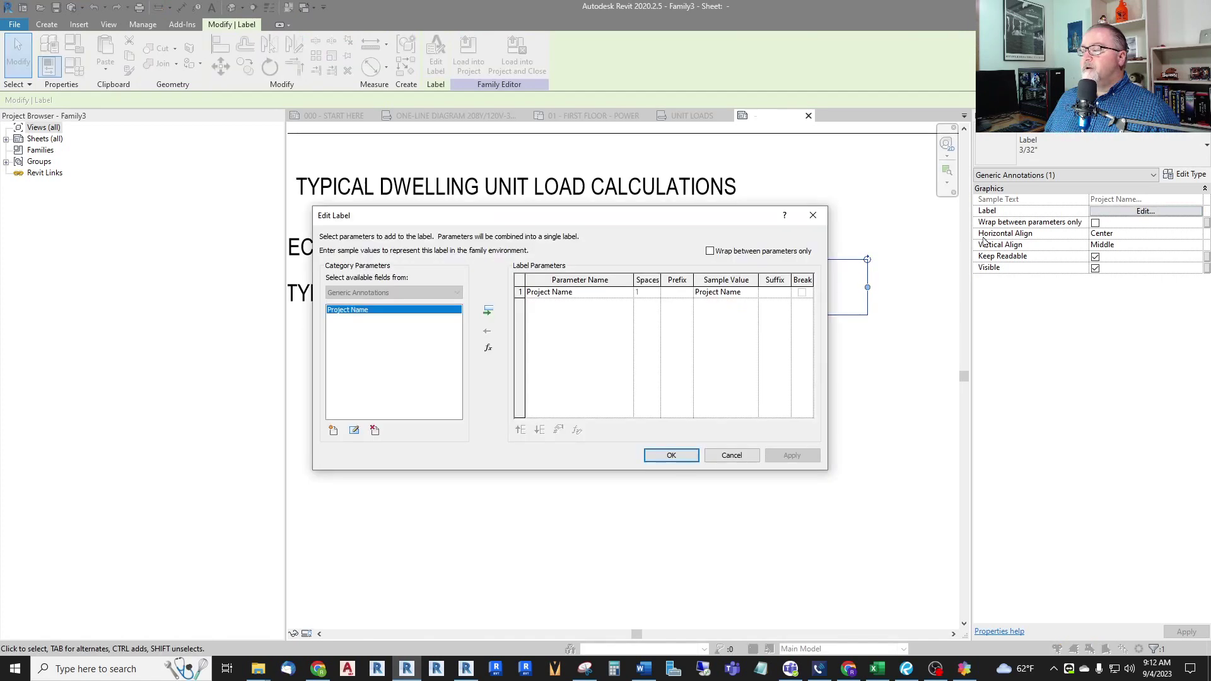
click(560, 296)
click(487, 331)
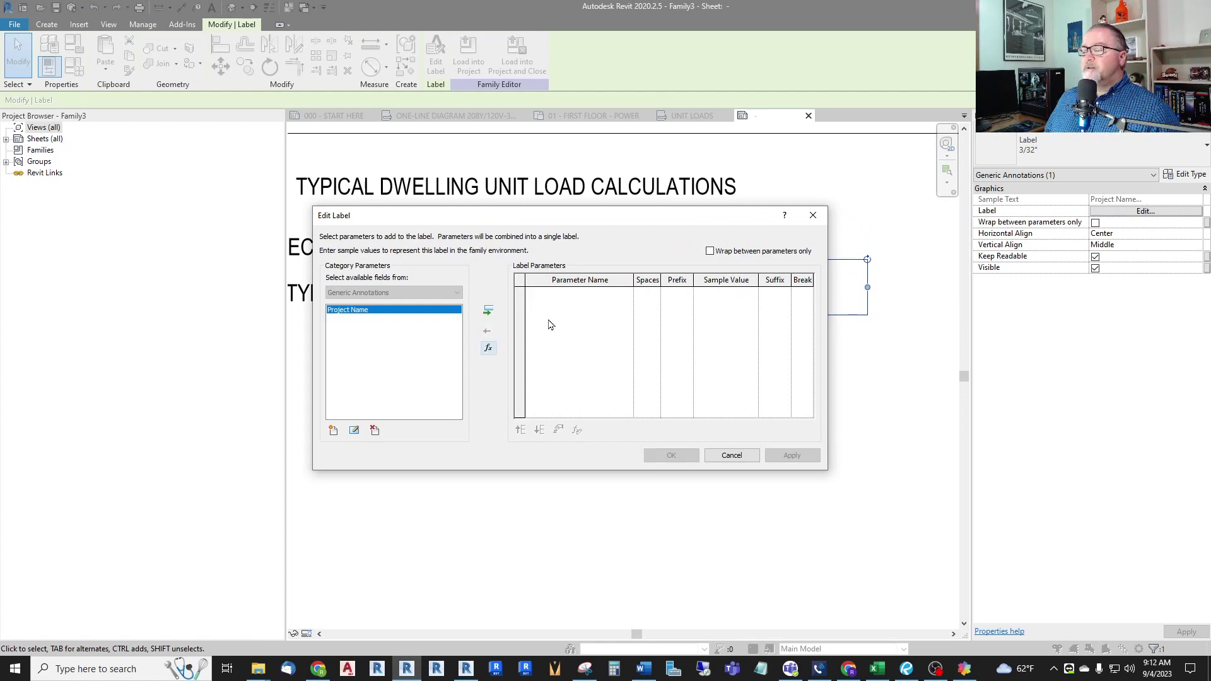
click(334, 430)
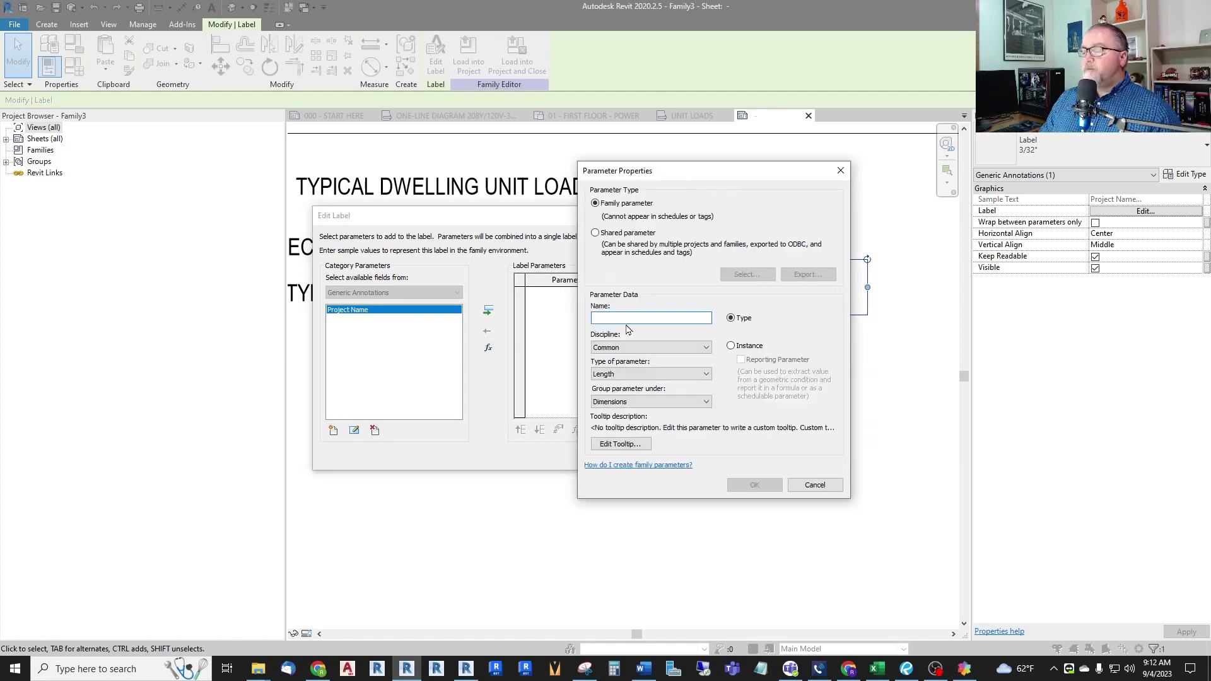
text(Unit Type)
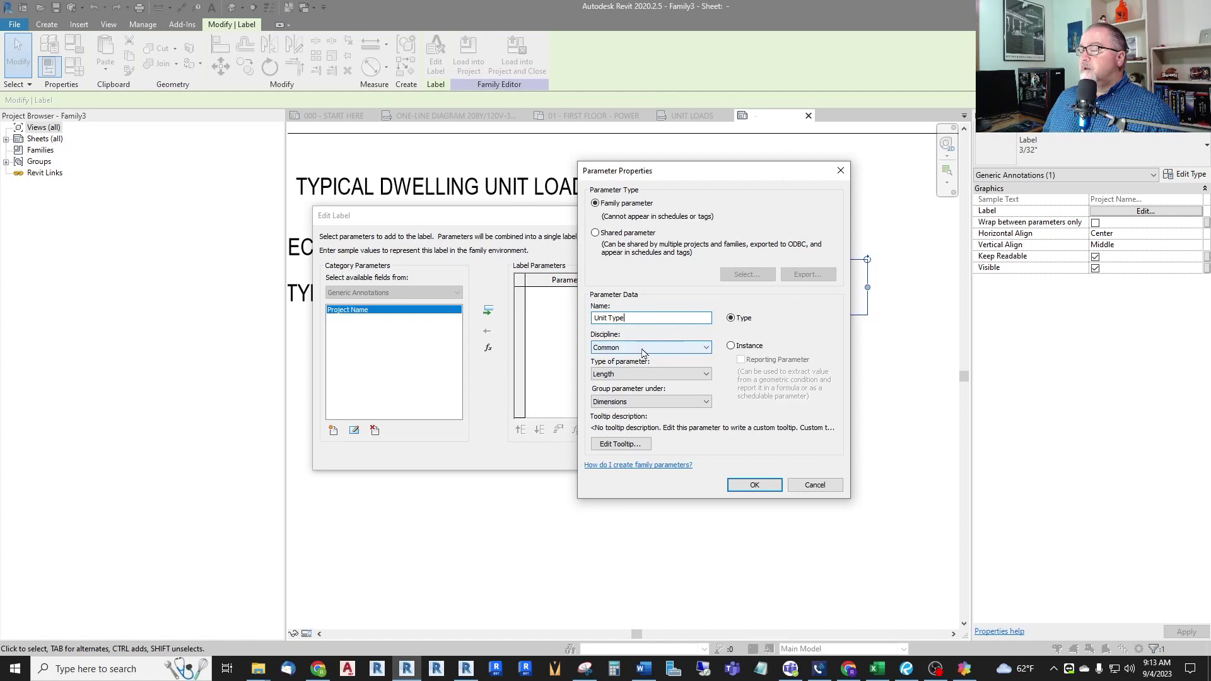
click(626, 375)
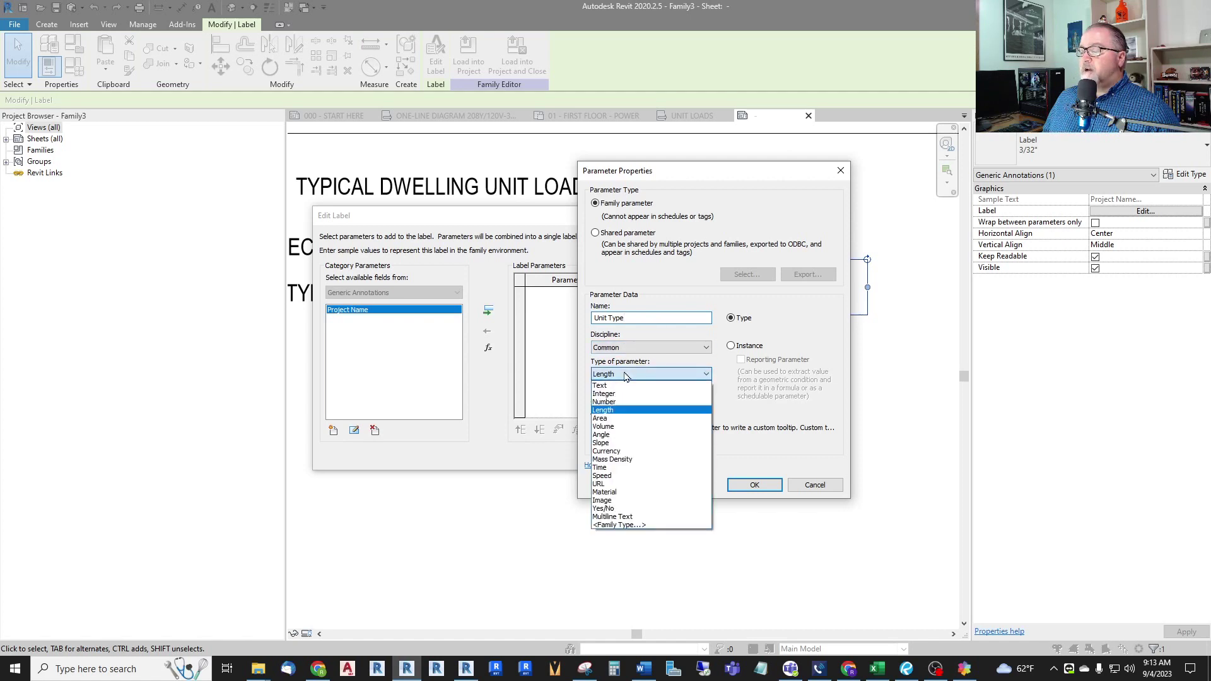
click(616, 386)
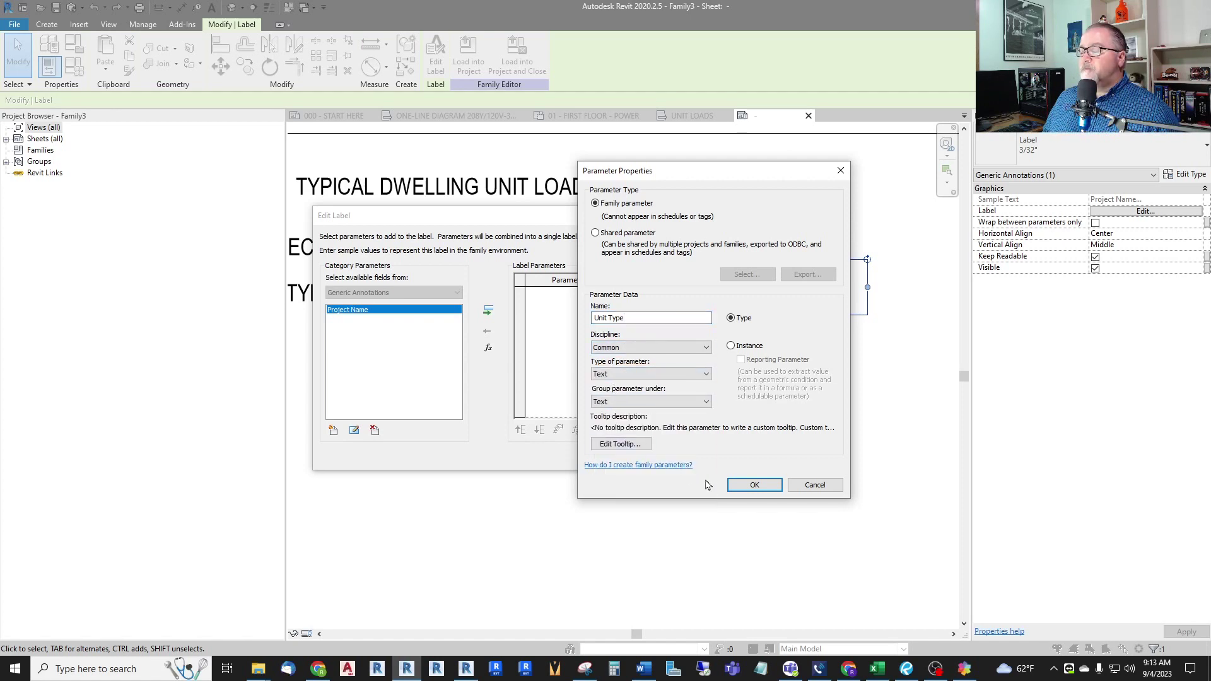
click(734, 486)
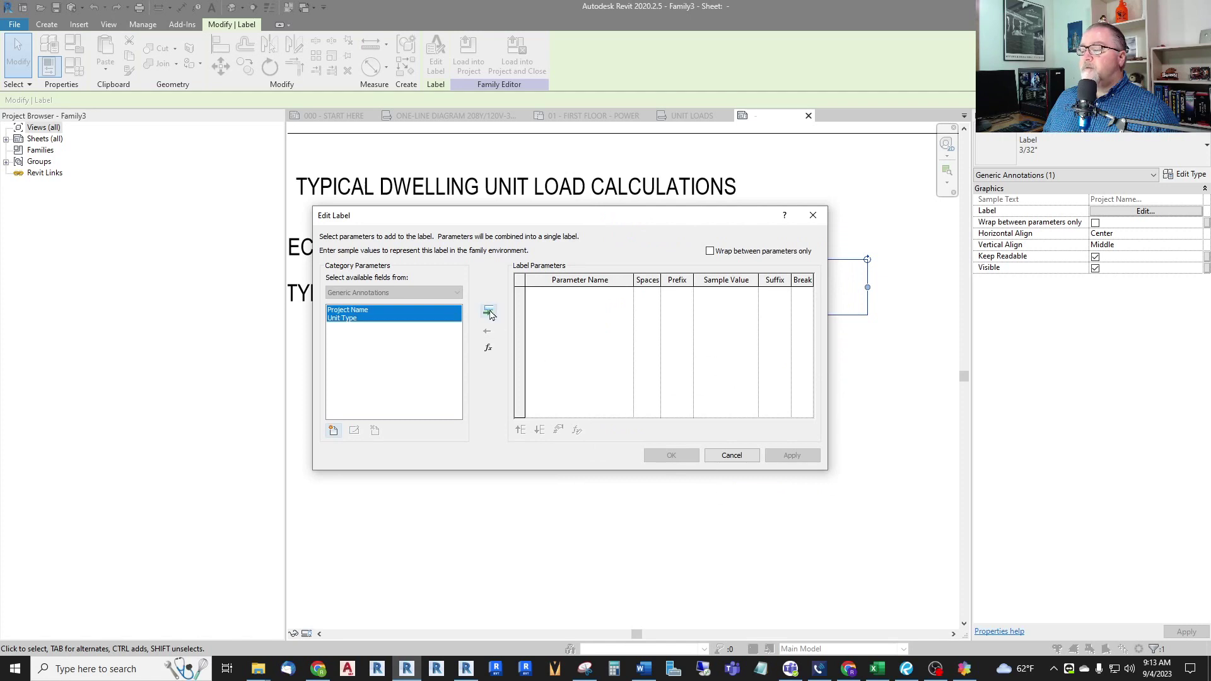
Add Unit Type to the label, dropping Project Name so only Unit Type remains
click(490, 313)
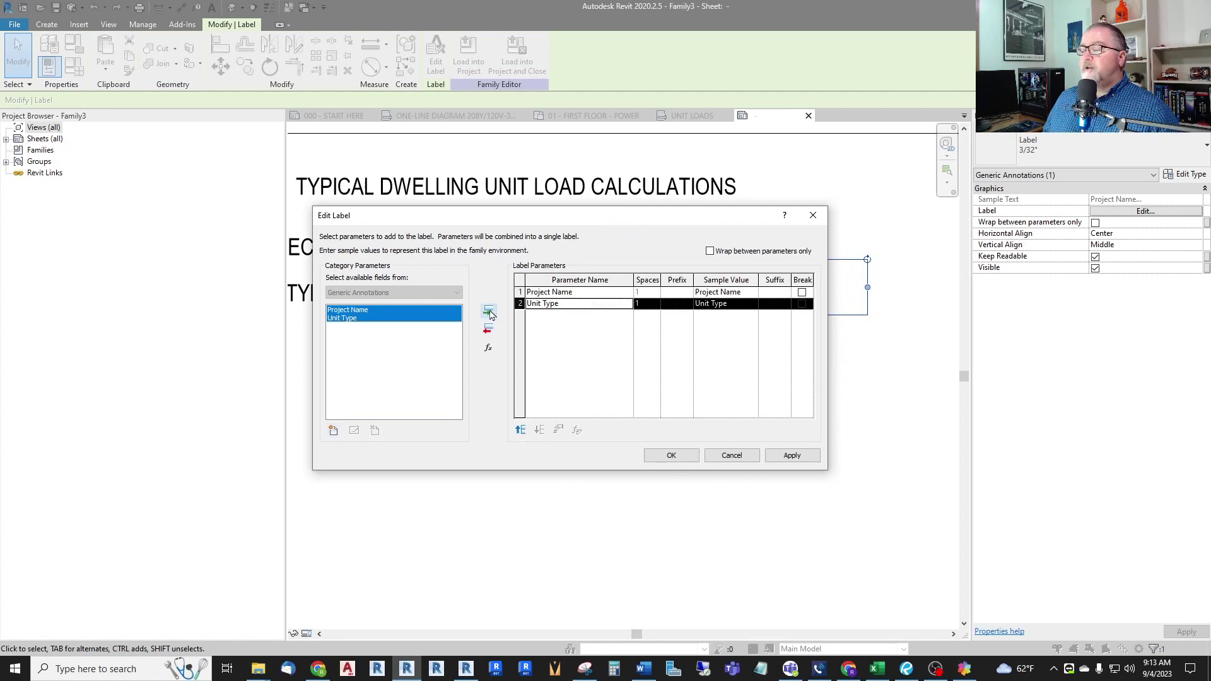
click(568, 292)
click(489, 329)
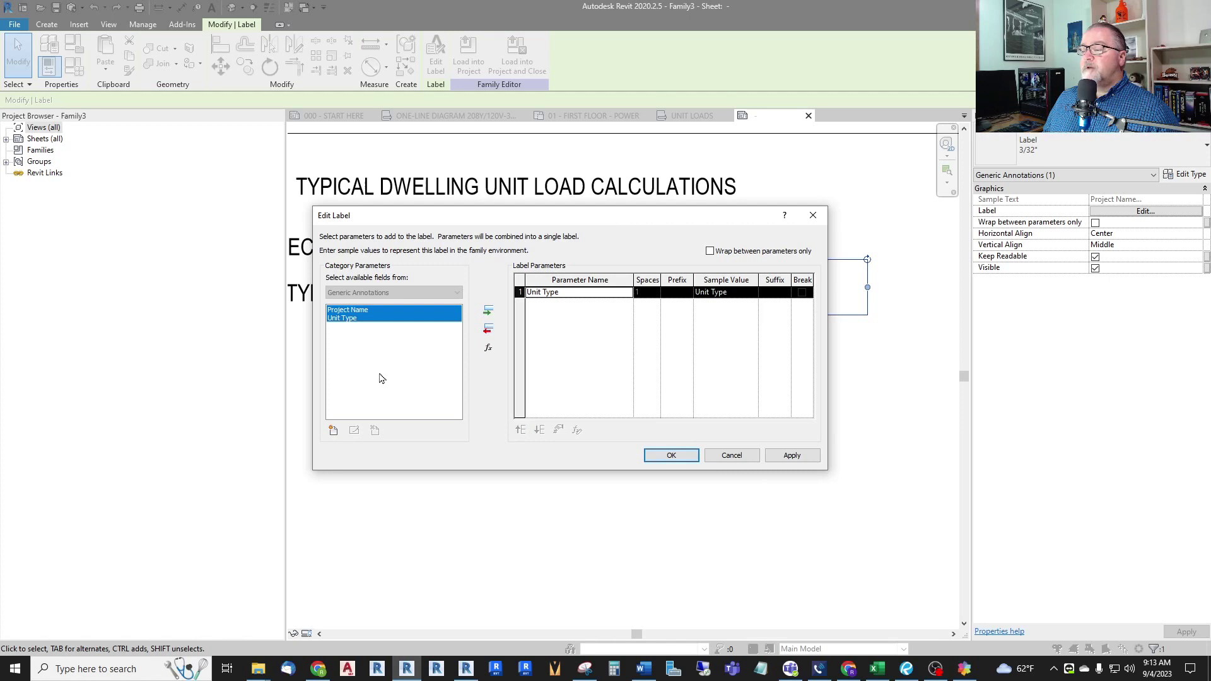
click(346, 351)
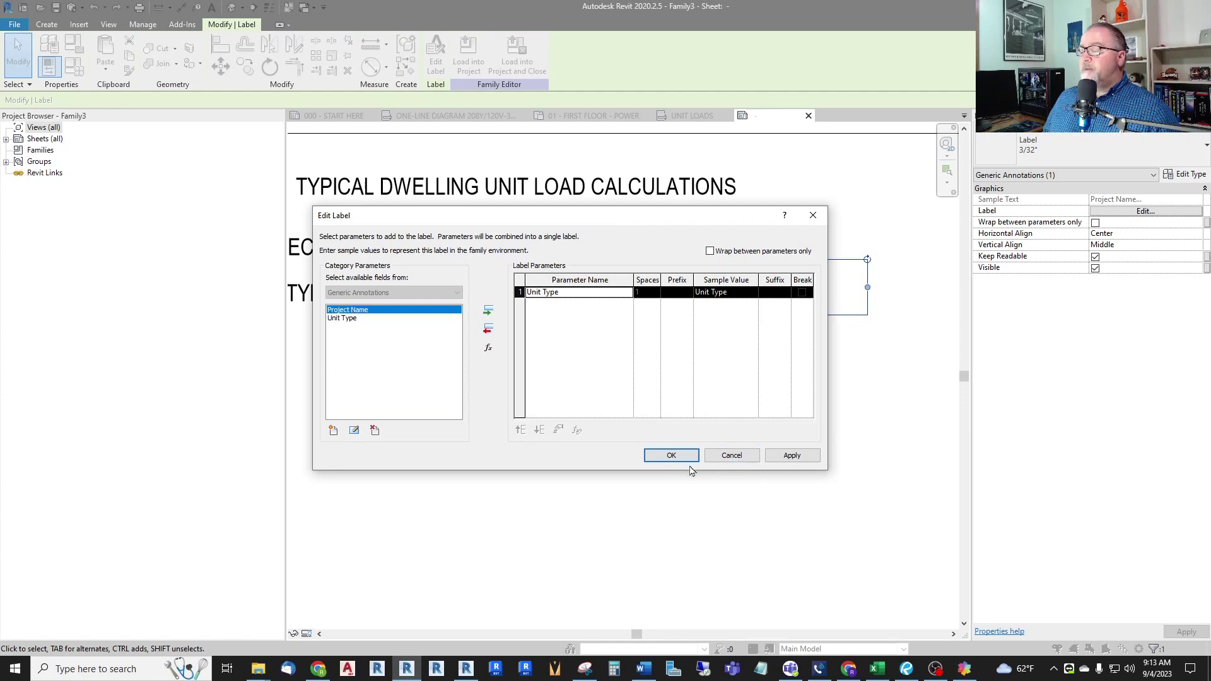
click(674, 455)
click(688, 386)
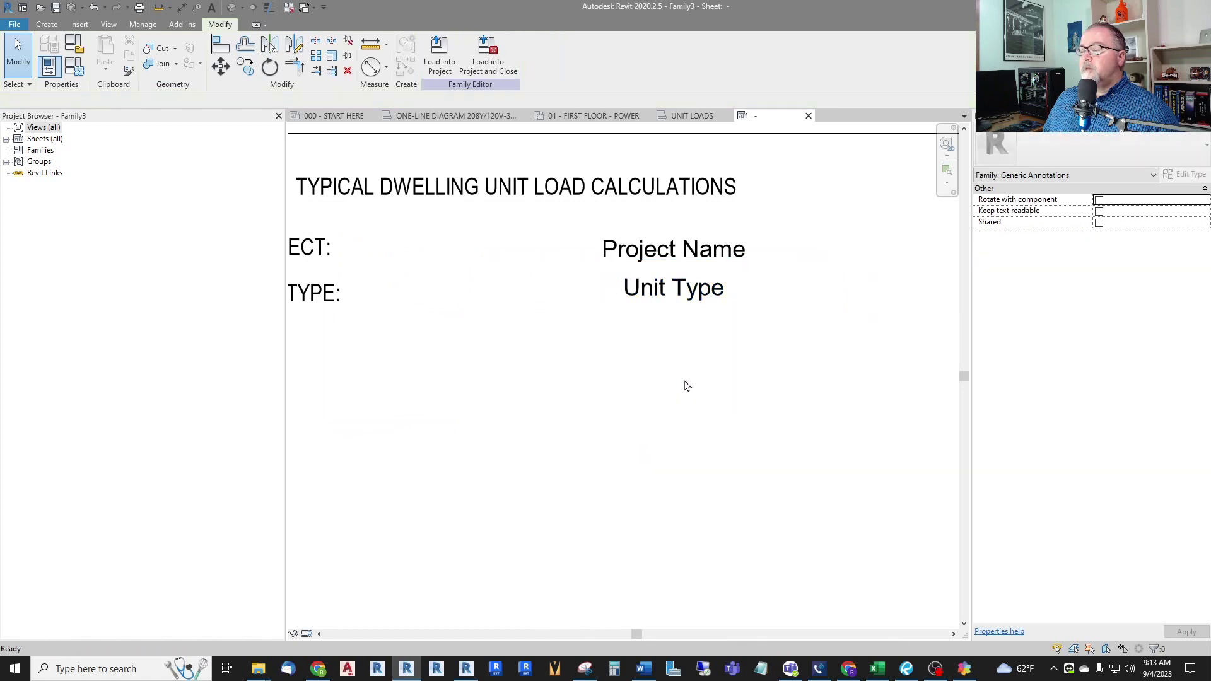
Nudge the Unit Type label slightly lower to line up with the UNIT TYPE heading
scroll(757, 273, down, 2)
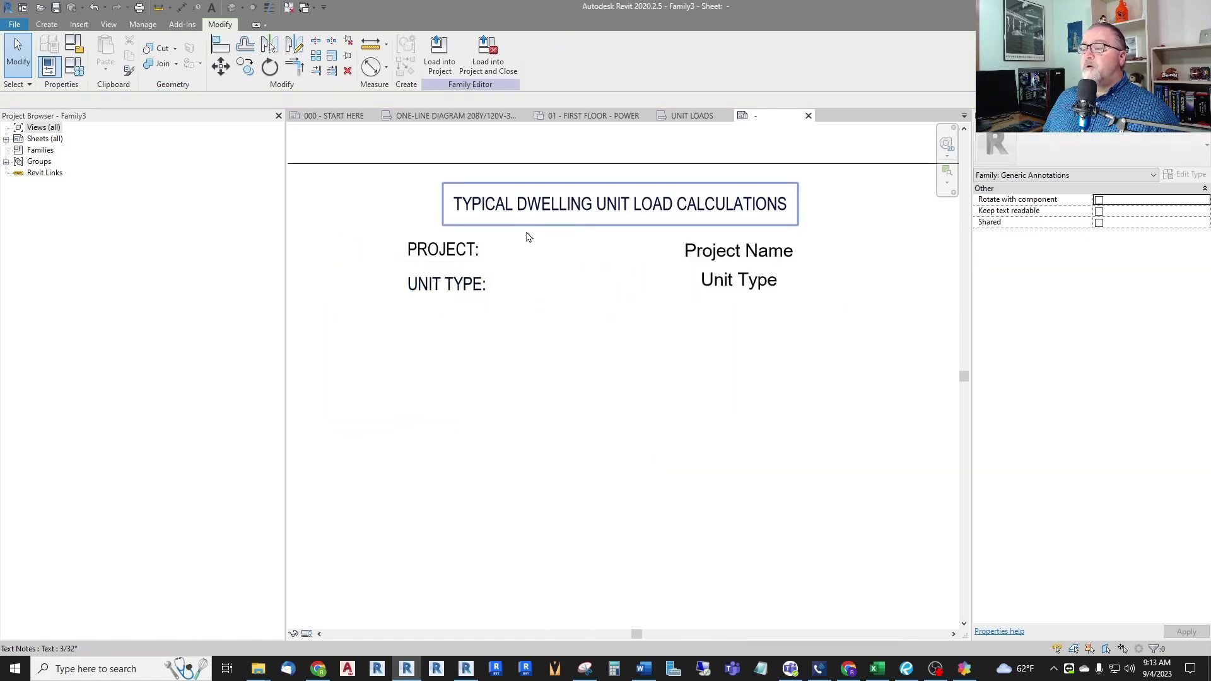
mouse_move(781, 364)
mouse_down()
mouse_move(480, 305)
mouse_move(445, 284)
mouse_up()
click(670, 361)
scroll(675, 358, up, 2)
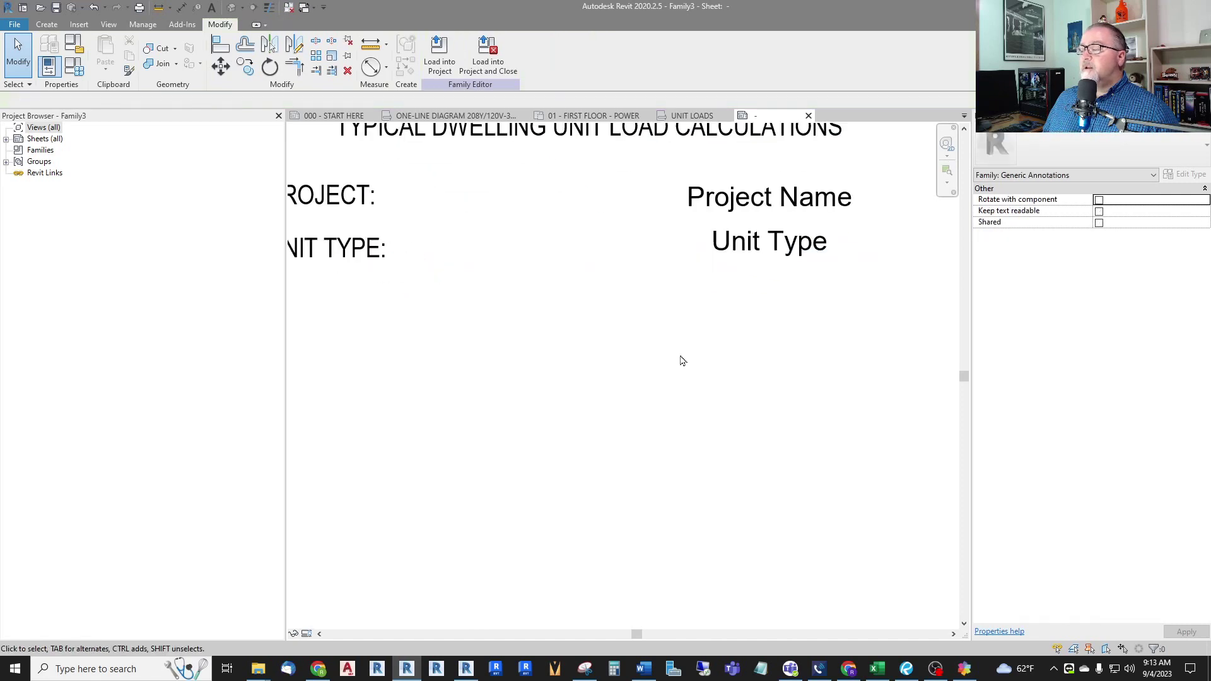
click(746, 257)
drag(747, 257, 752, 274)
click(748, 287)
Copy the UNIT TYPE heading and its label one row down, then reopen the reference snip
scroll(744, 303, down, 2)
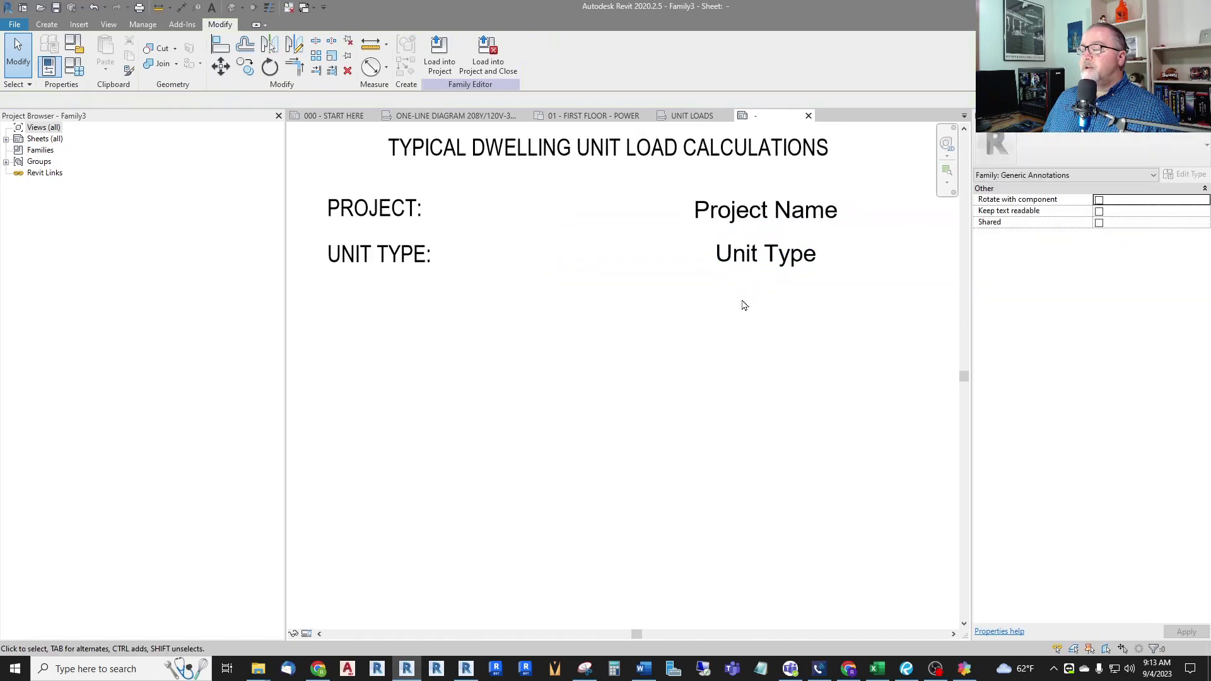
drag(790, 344, 419, 245)
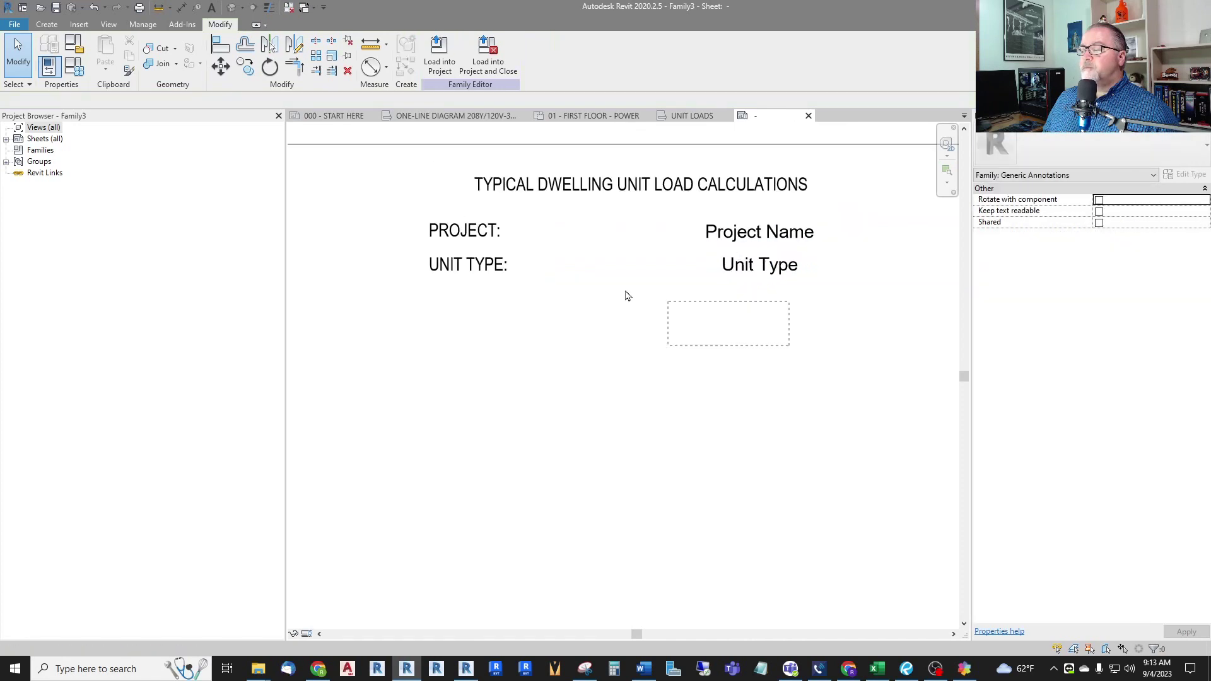
click(246, 66)
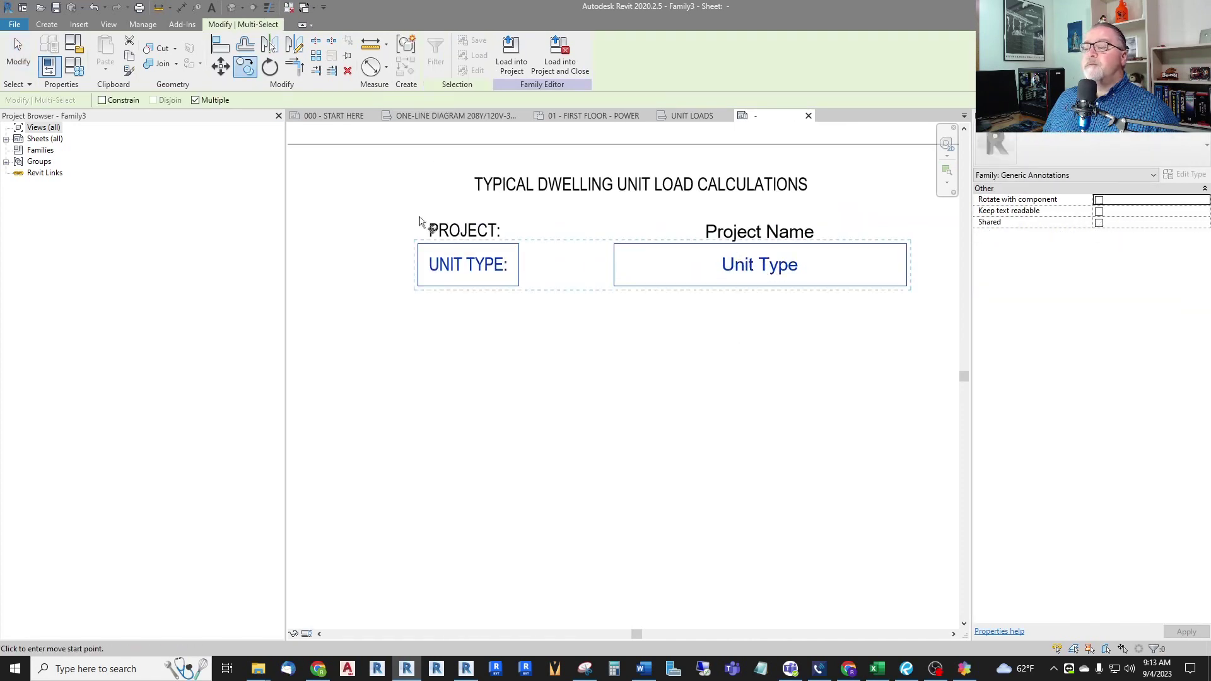
scroll(473, 253, up, 2)
click(492, 242)
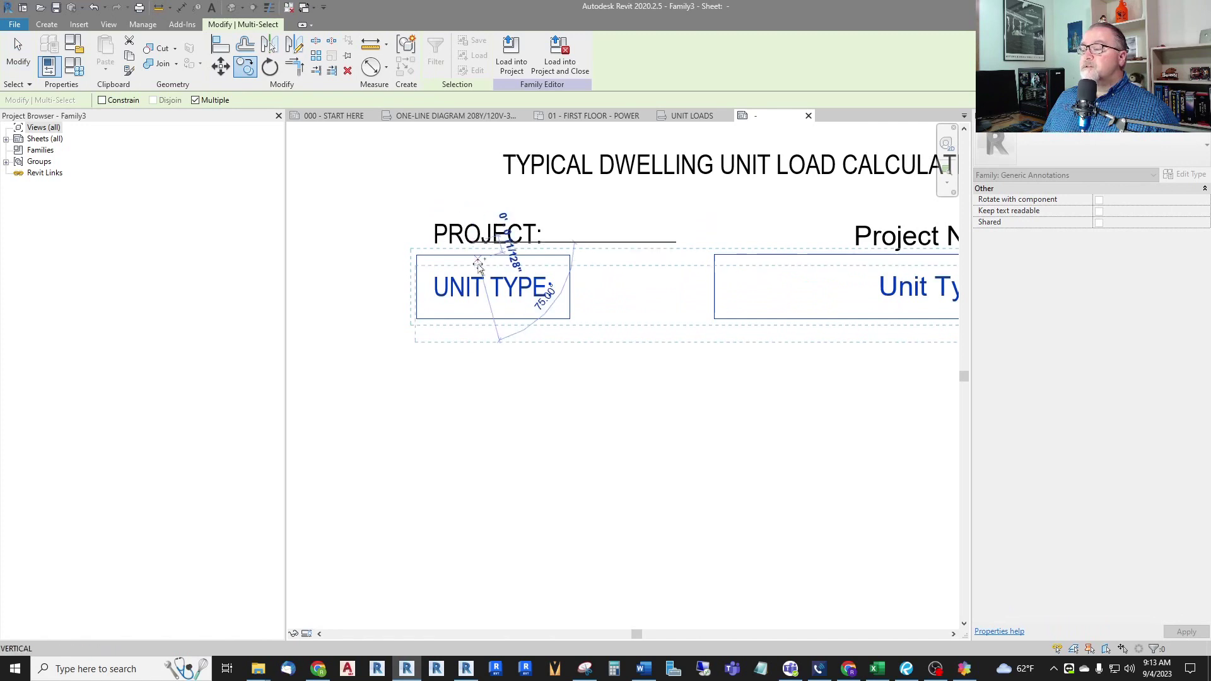
click(473, 297)
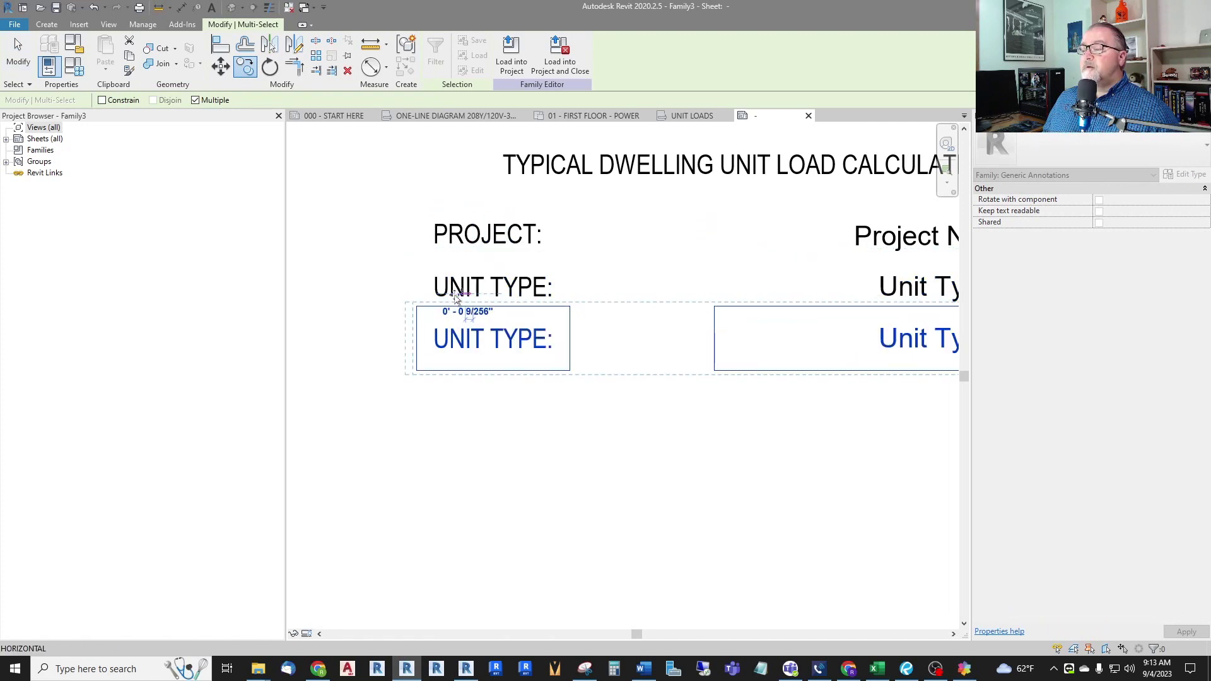
key(Escape)
key(Escape)
scroll(365, 303, down, 2)
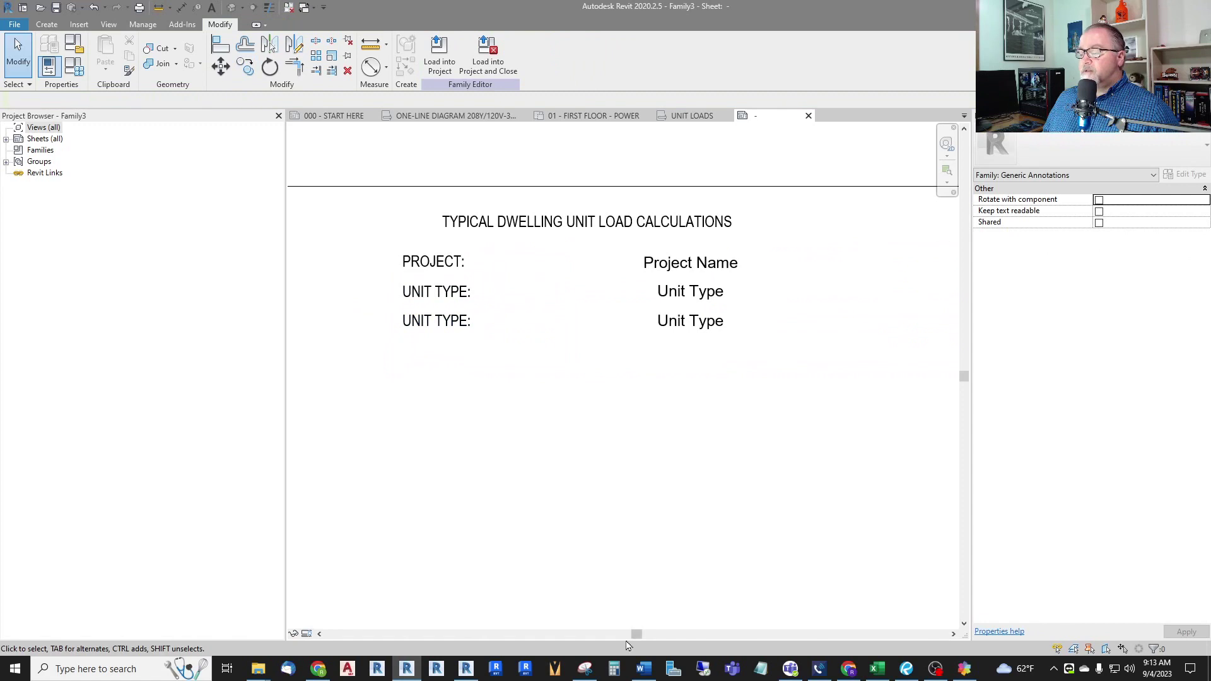
click(584, 668)
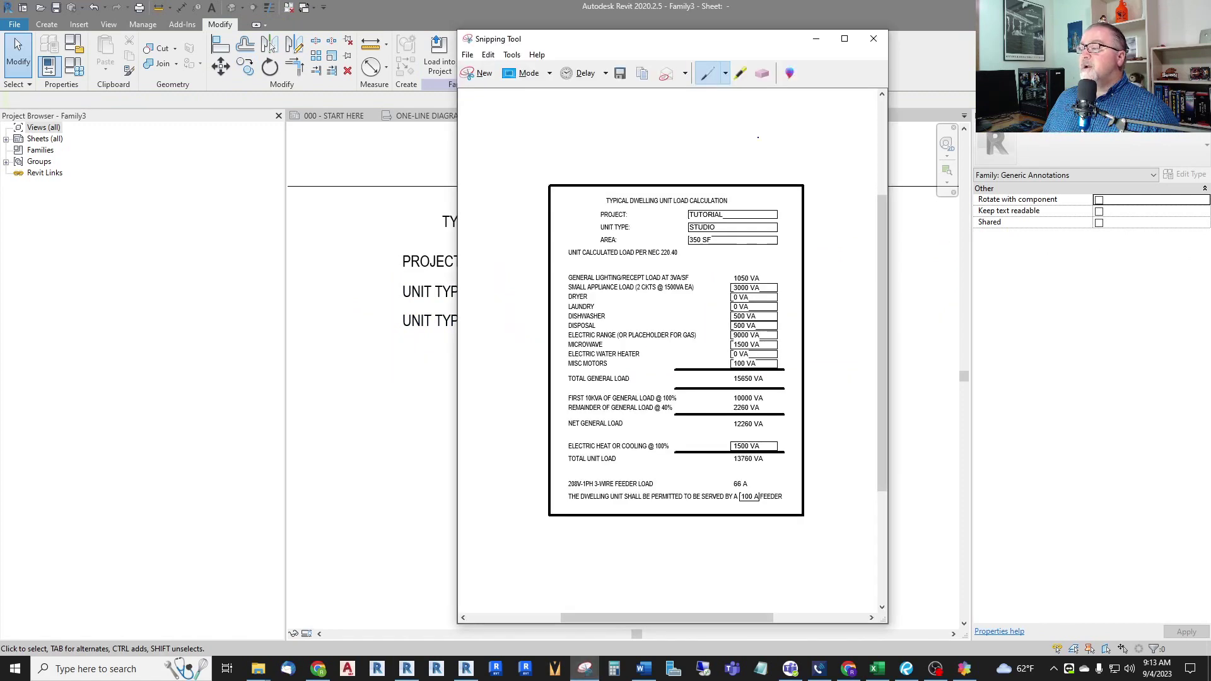
Change the copied lower heading text from UNIT TYPE to AREA:
click(816, 38)
double_click(464, 323)
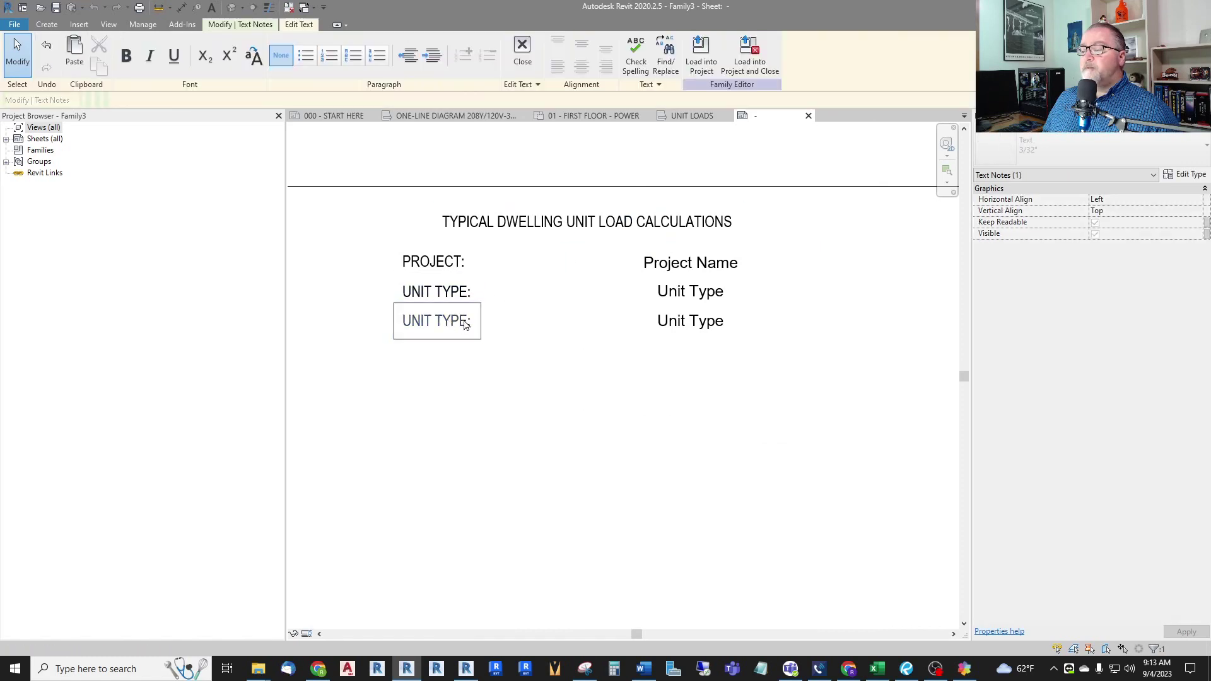
drag(464, 323, 387, 336)
text(AREA:)
click(582, 444)
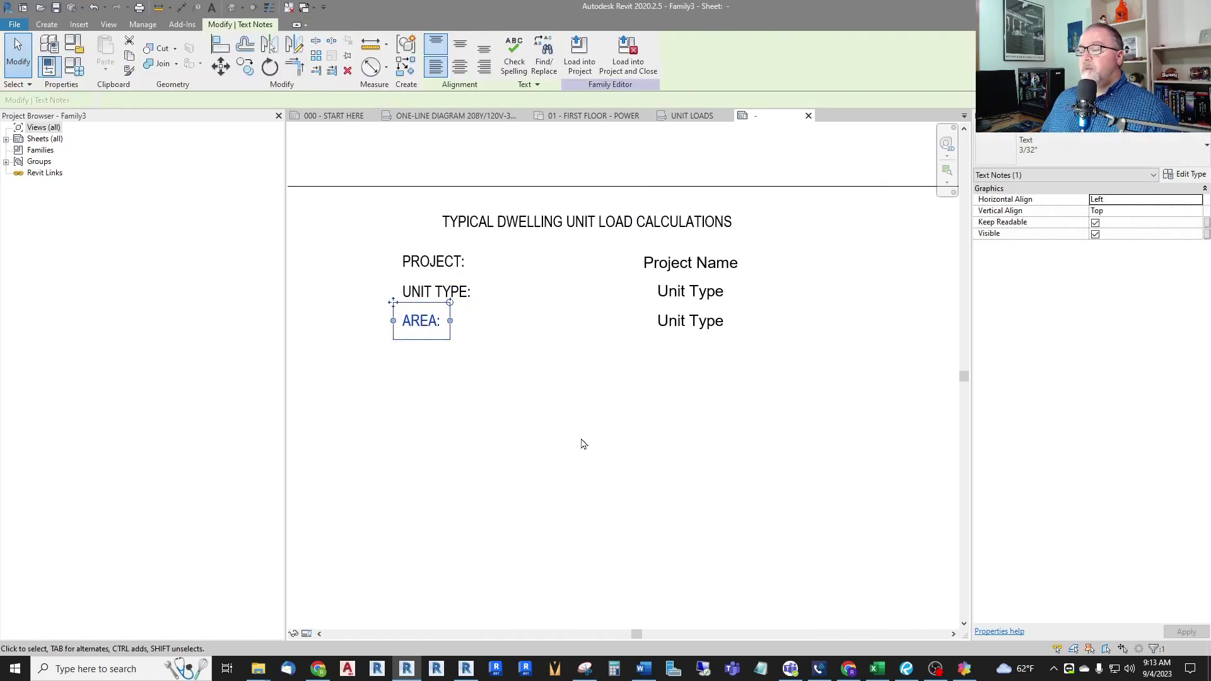
Remove Unit Type from the AREA label and create an Area parameter Unit Area, grouped under General
click(694, 320)
click(1120, 211)
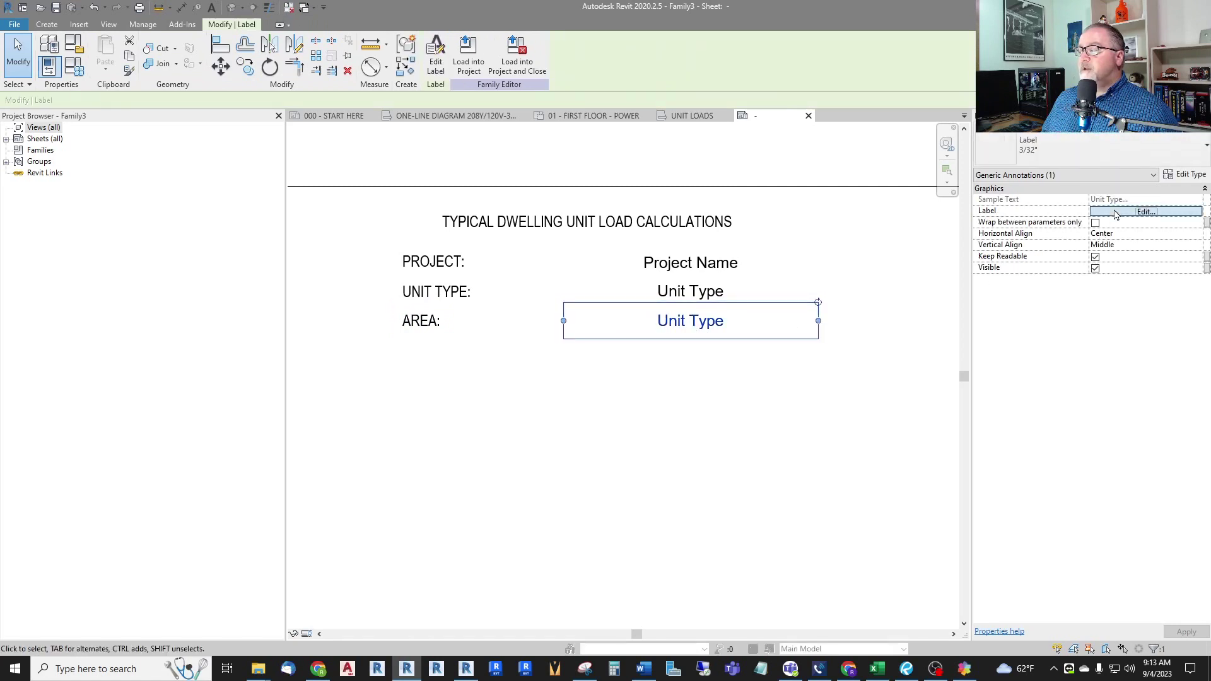
click(556, 293)
click(489, 332)
click(333, 431)
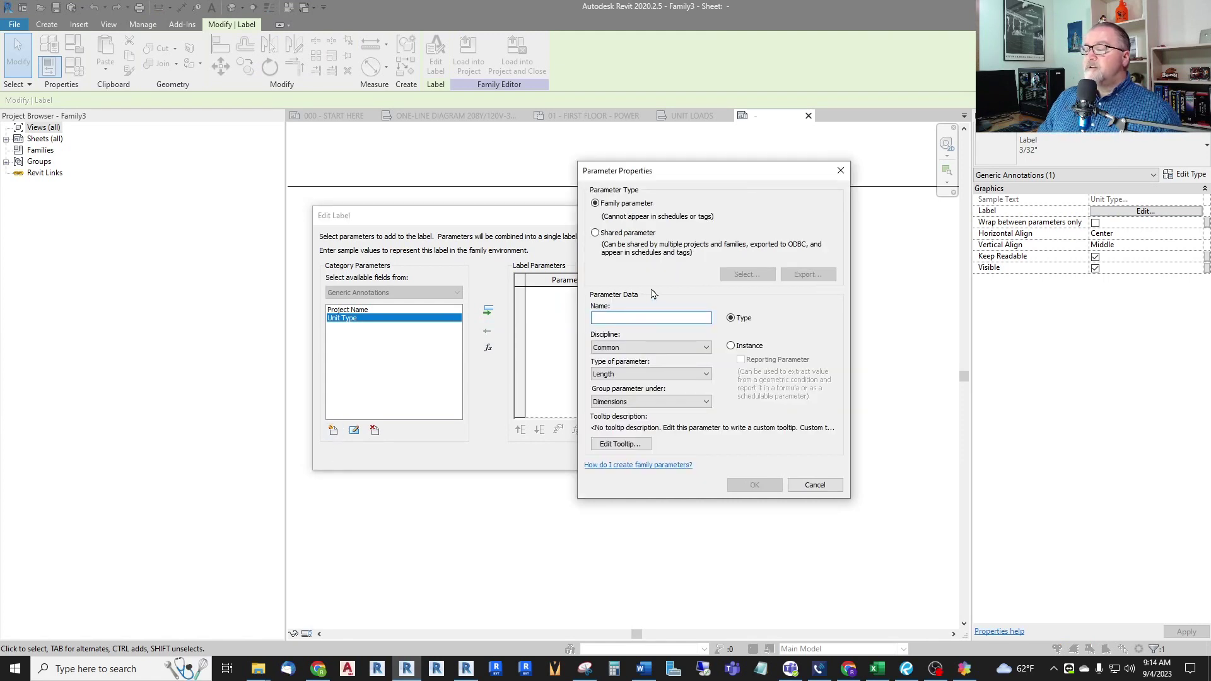
text(Unit Area)
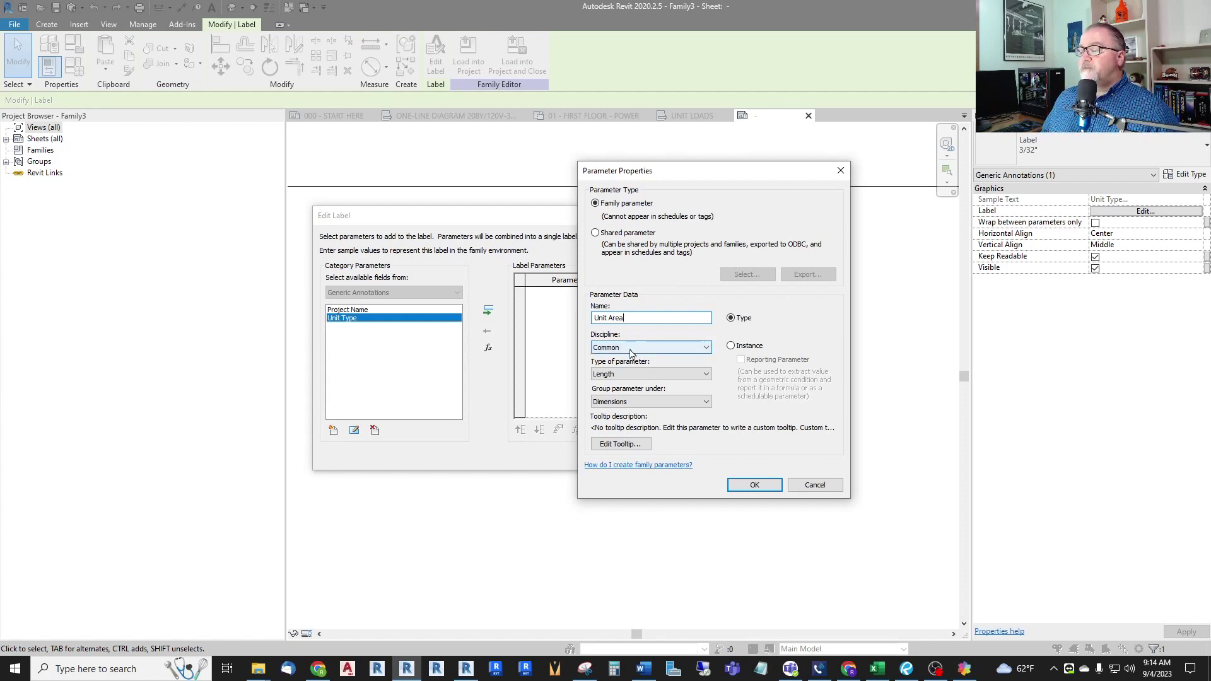
click(628, 375)
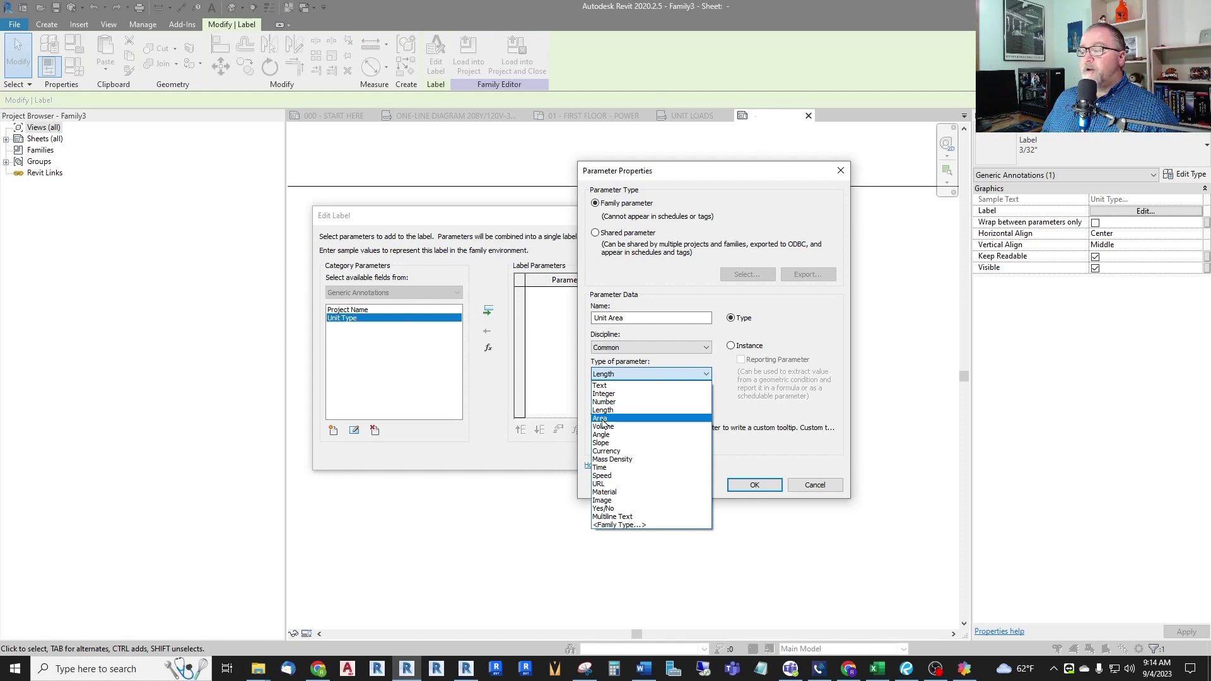
click(601, 420)
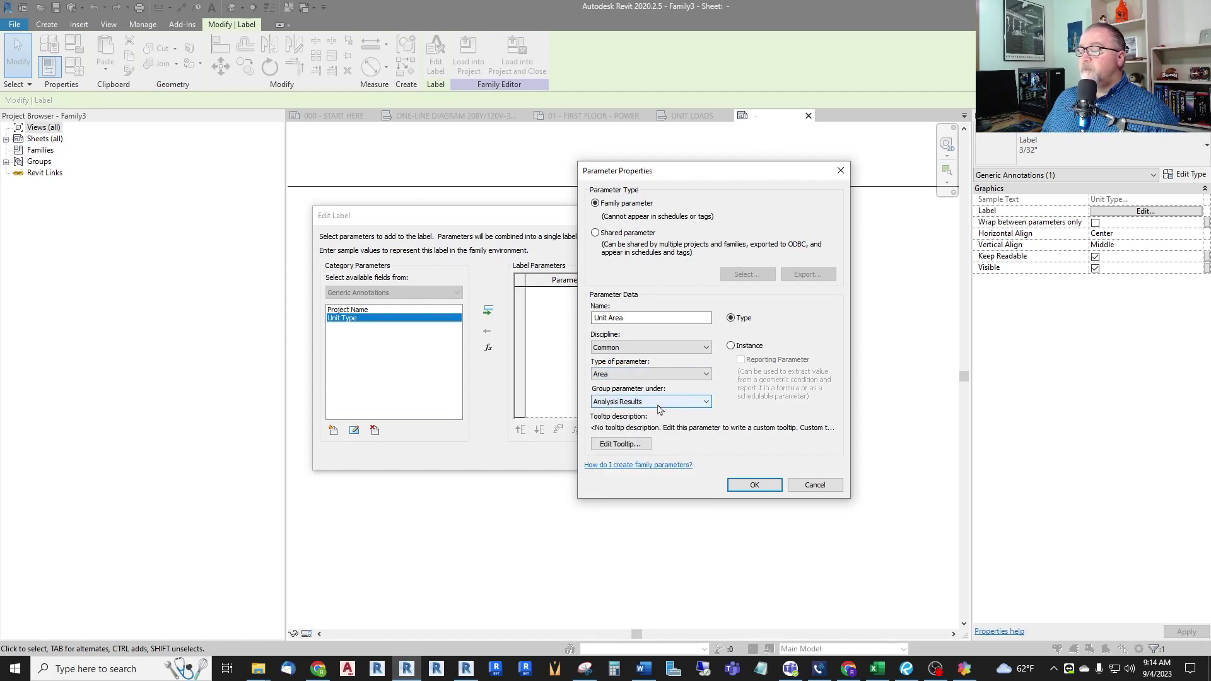
click(704, 404)
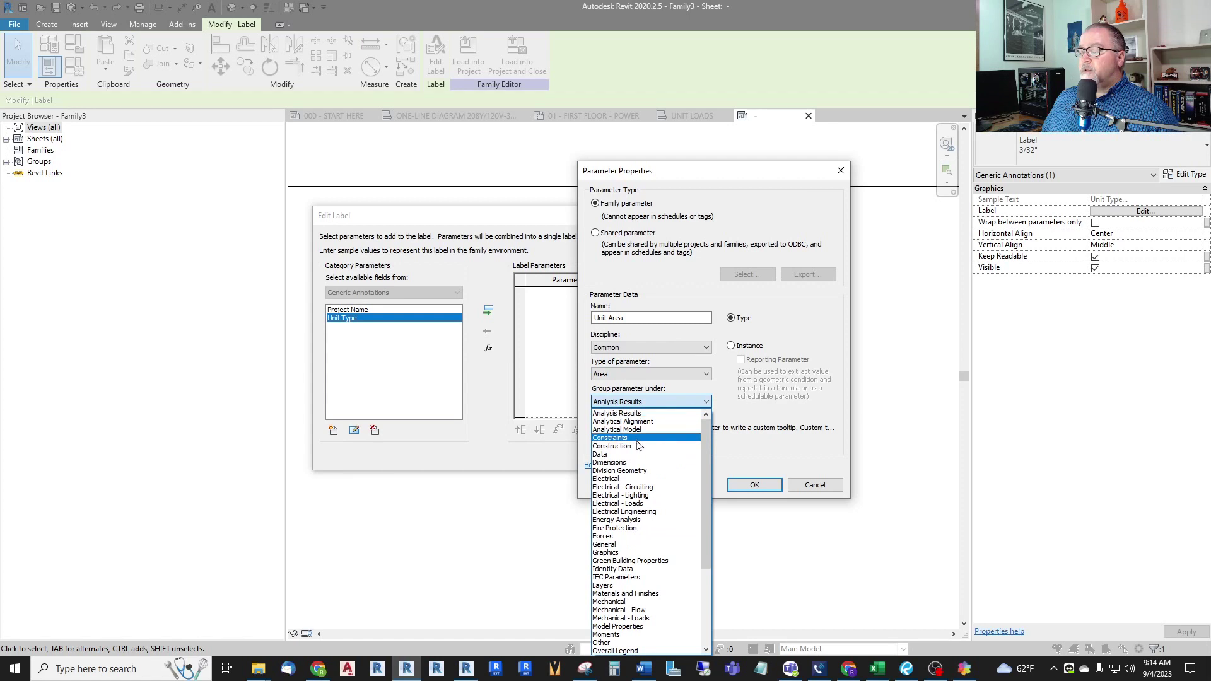
click(615, 545)
click(754, 486)
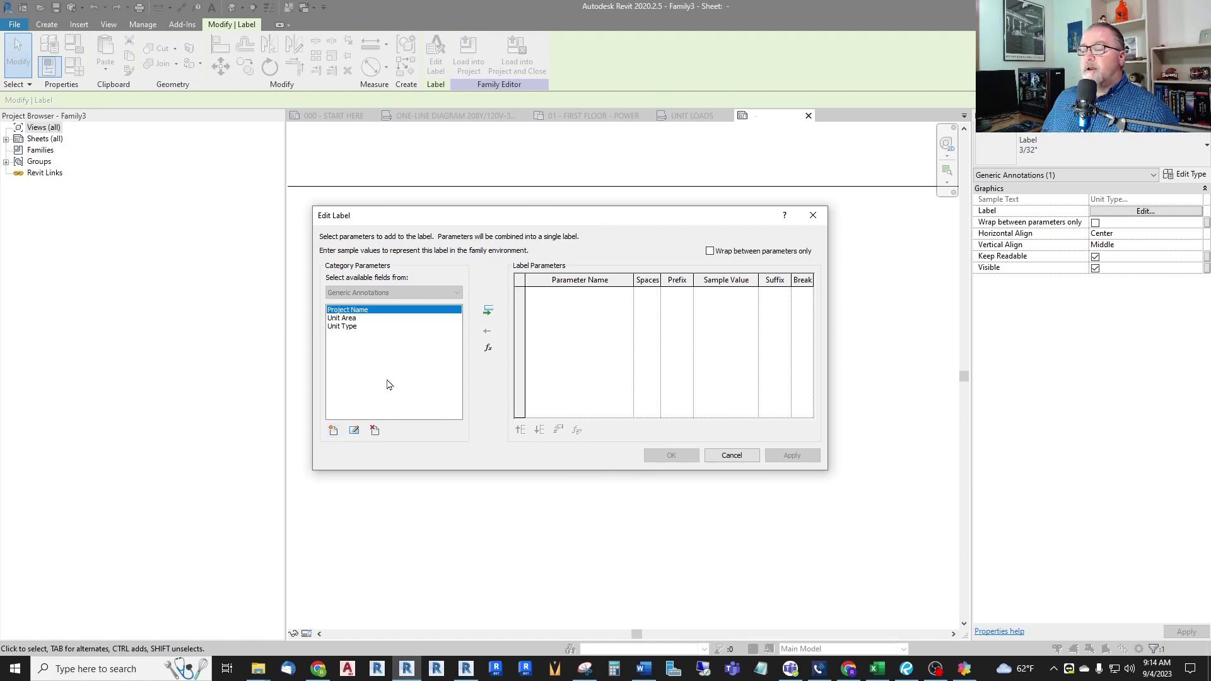
Add Unit Area to the label with sample value 1000
click(346, 320)
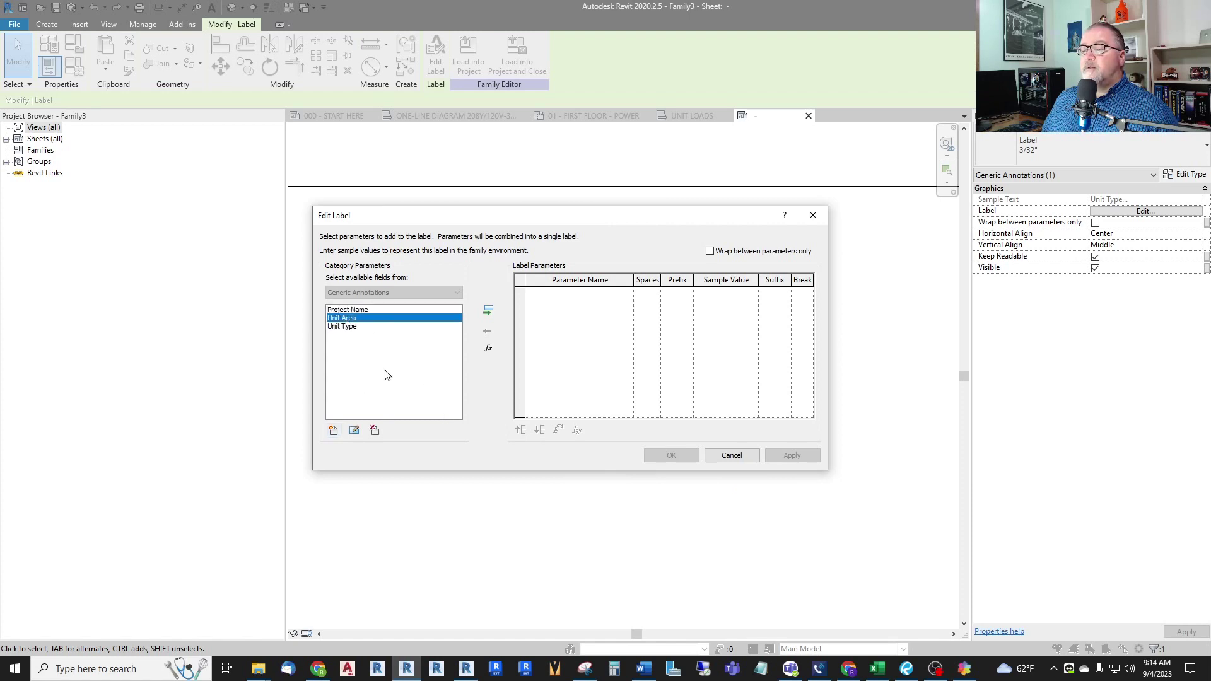
click(488, 310)
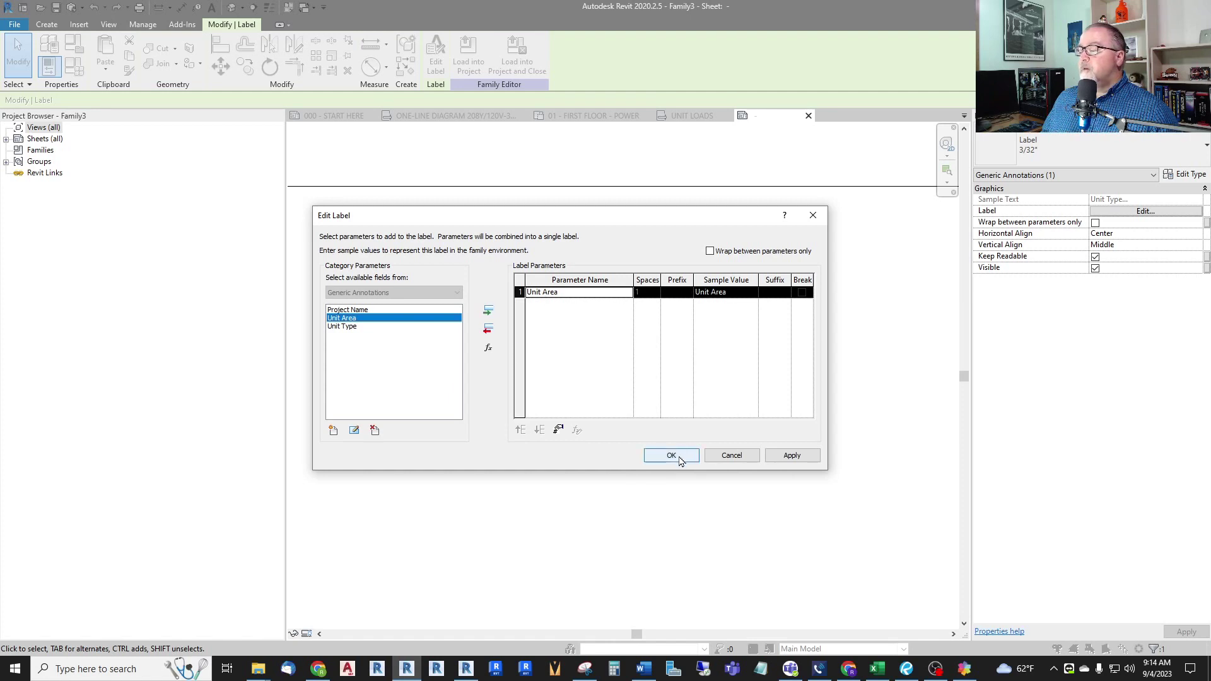
click(738, 293)
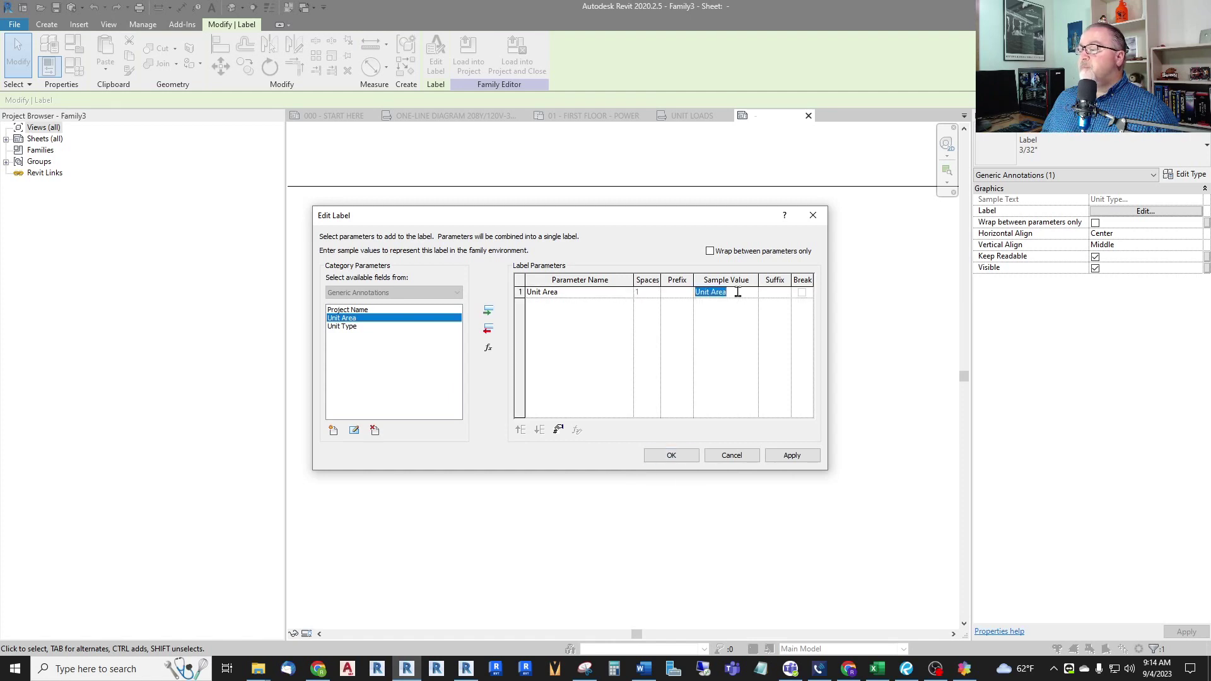
text(1000)
key(Tab)
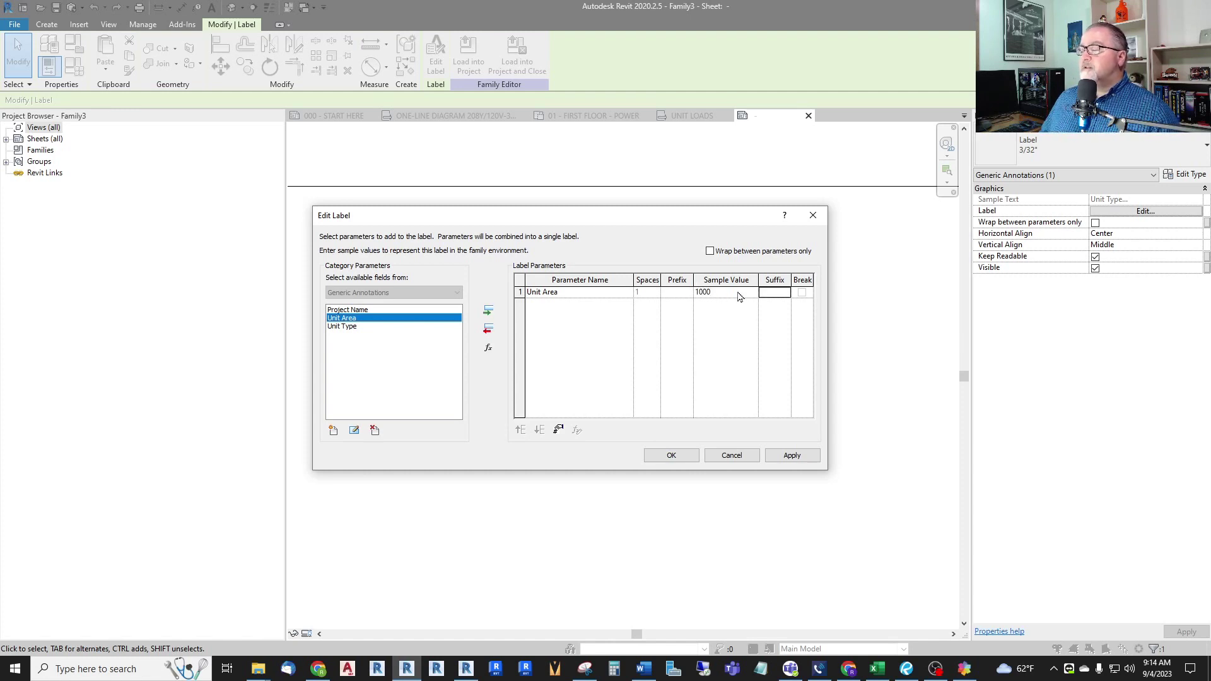
click(673, 455)
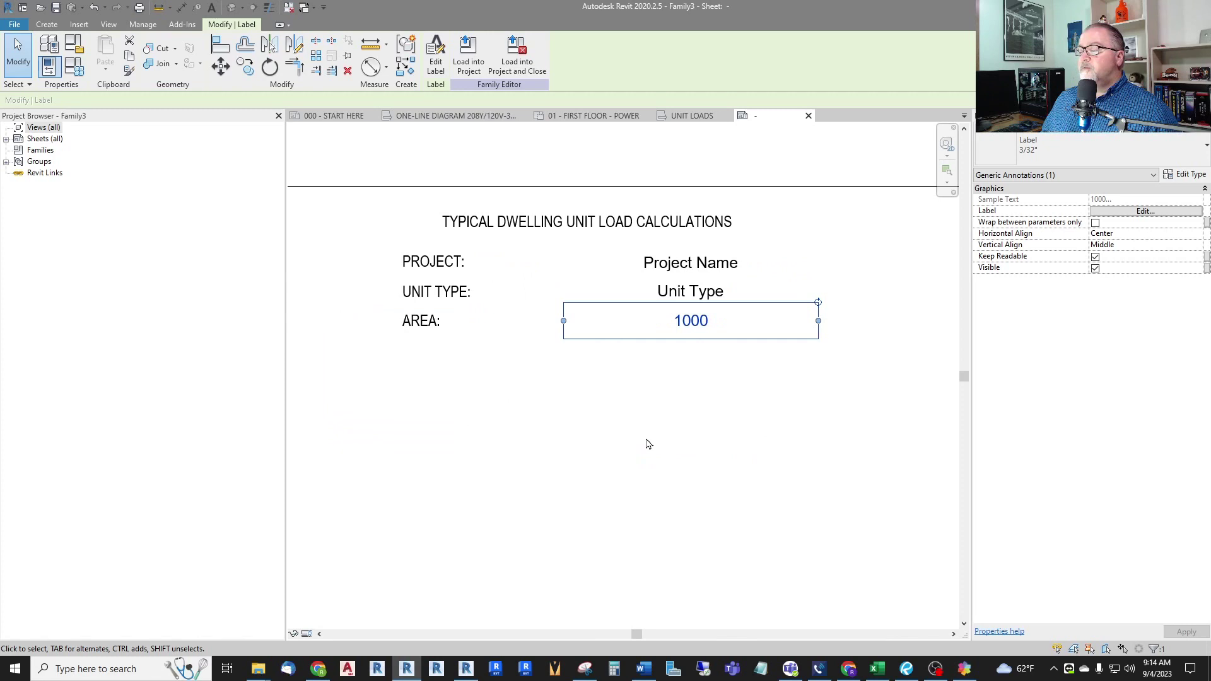
click(538, 451)
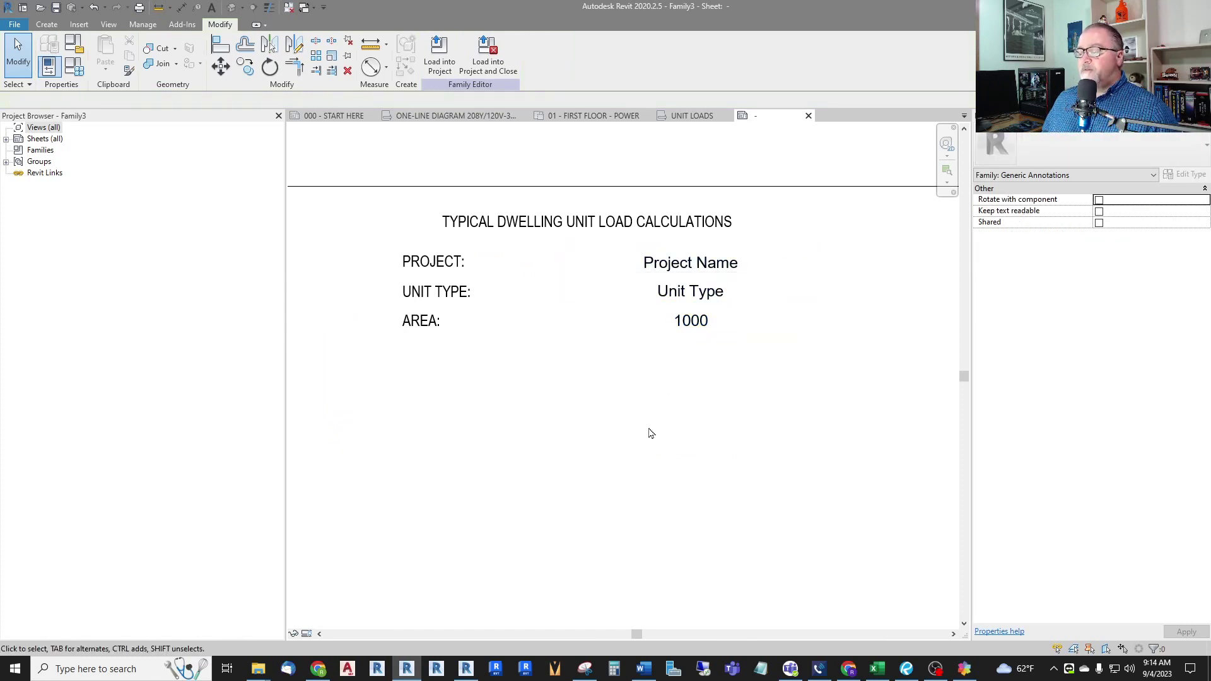
After checking the reference, place the note GENERAL LIGHTING/RECEPT LOAD AT 3VA/SF under AREA
click(586, 668)
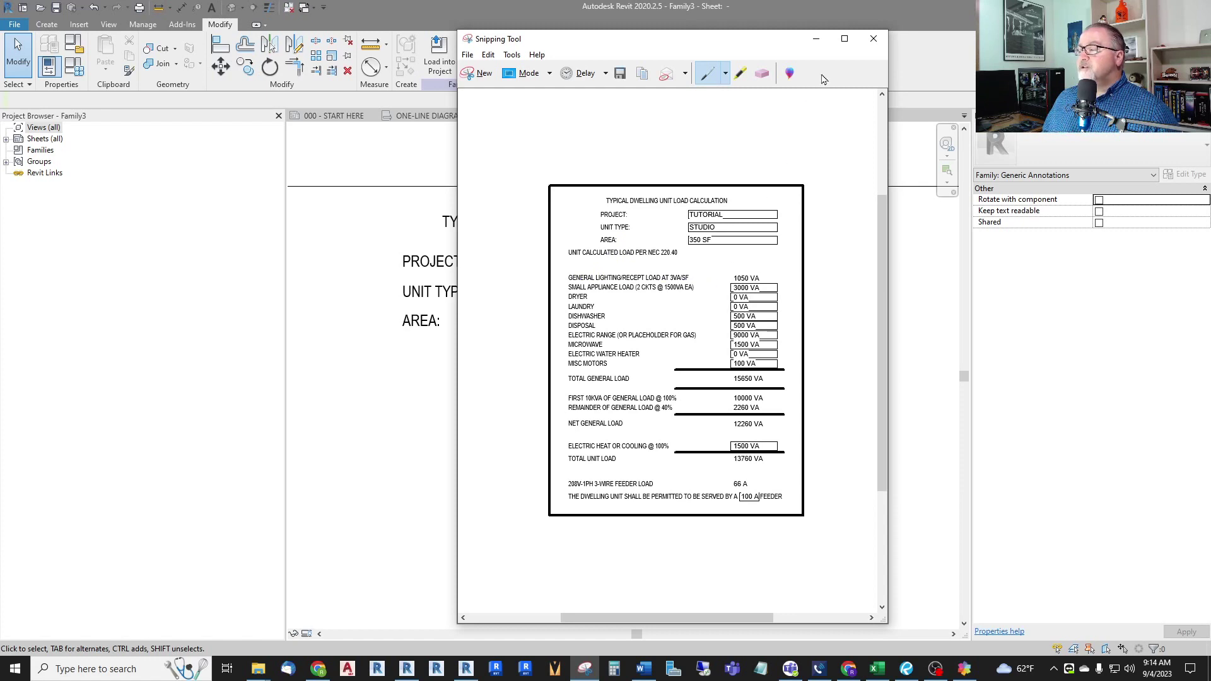
click(816, 39)
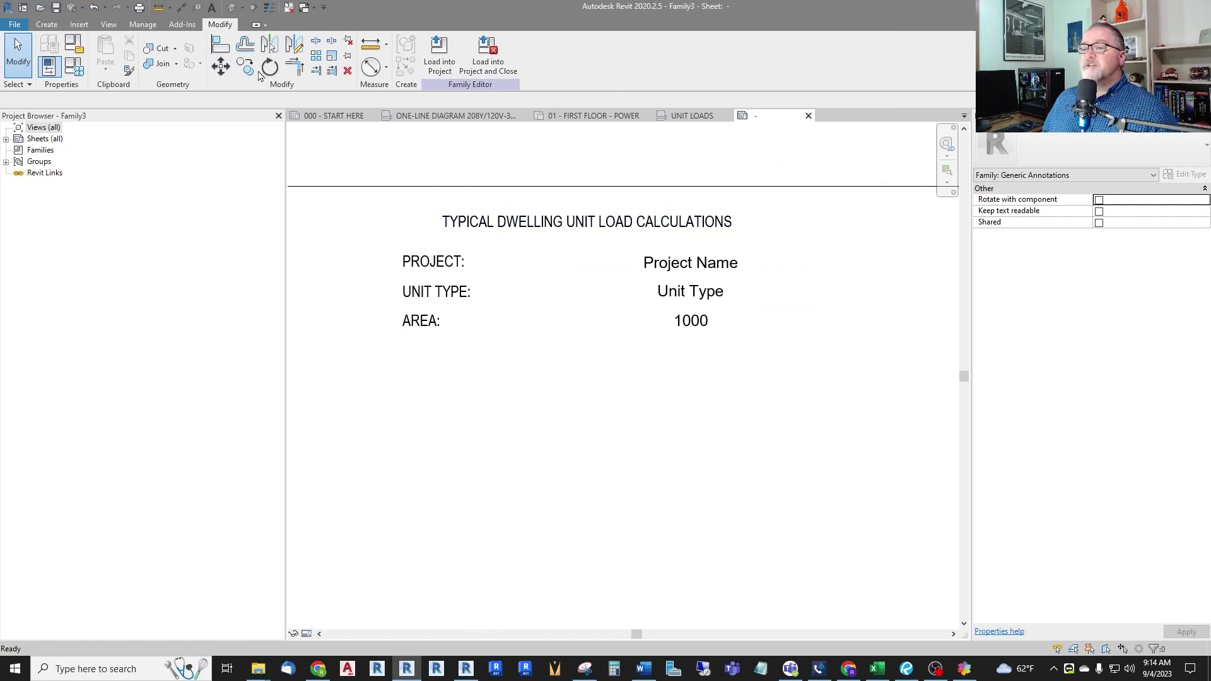
click(211, 7)
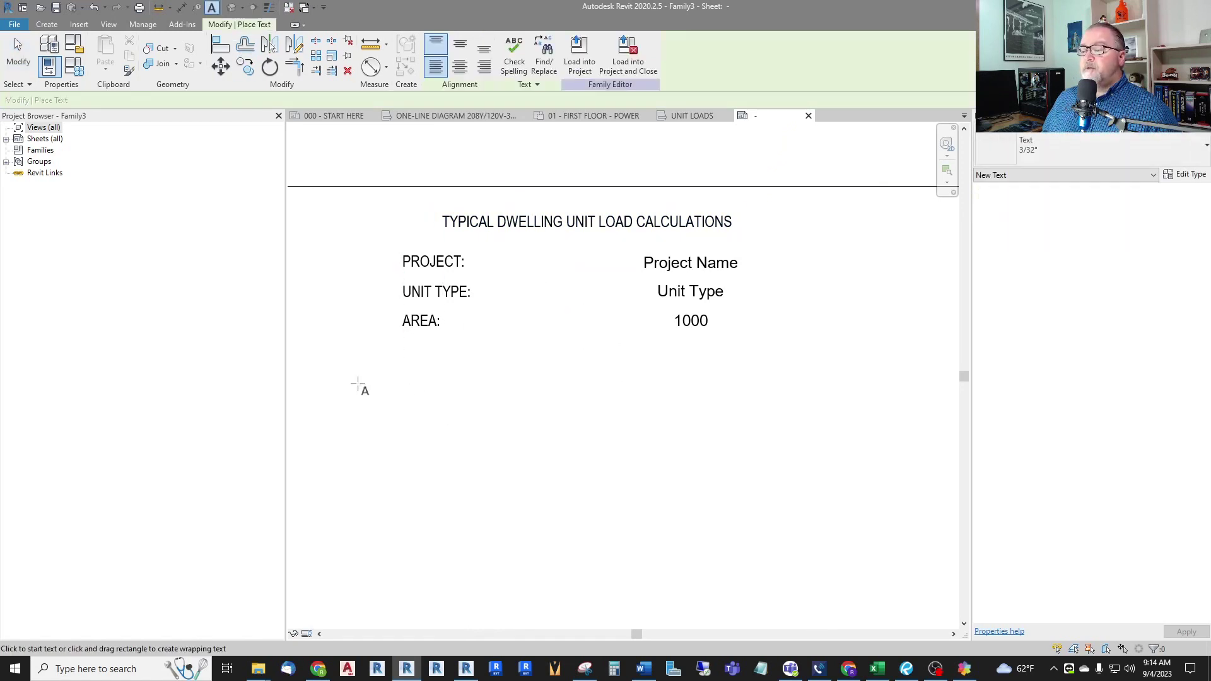
scroll(417, 386, down, 2)
scroll(392, 381, up, 1)
click(368, 361)
text(GENERAL LIGHTING/RECEPT LOAD AT 3VA/SF)
click(520, 405)
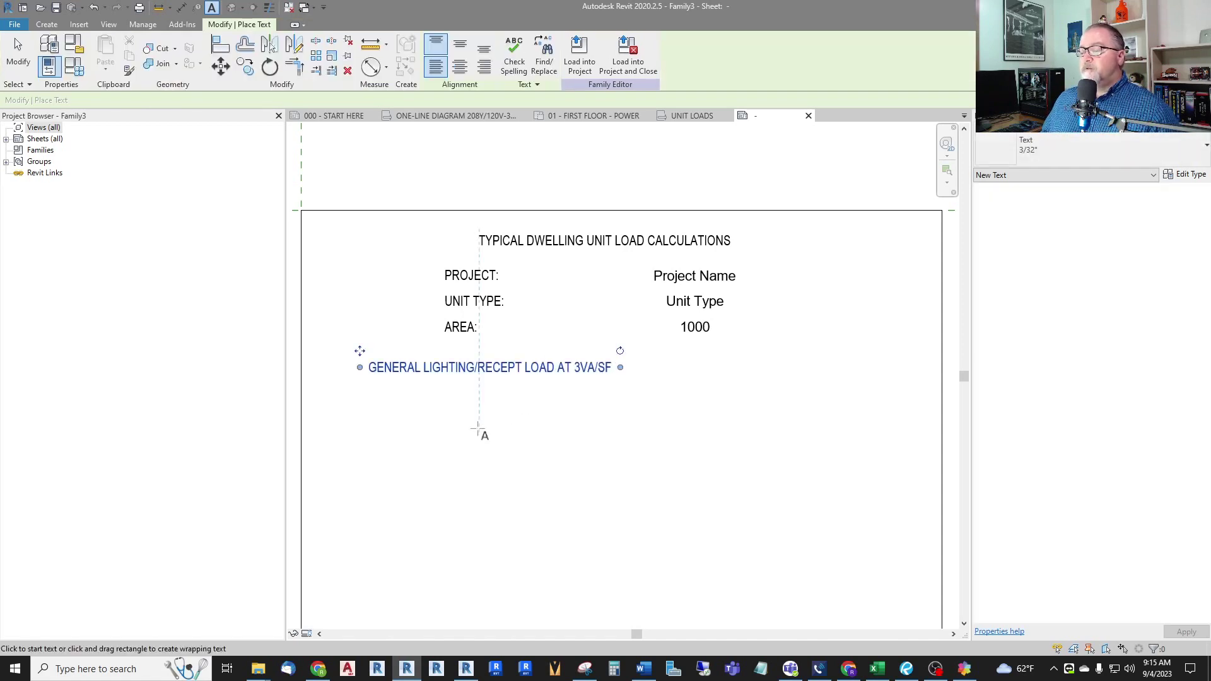
click(541, 324)
scroll(720, 402, up, 1)
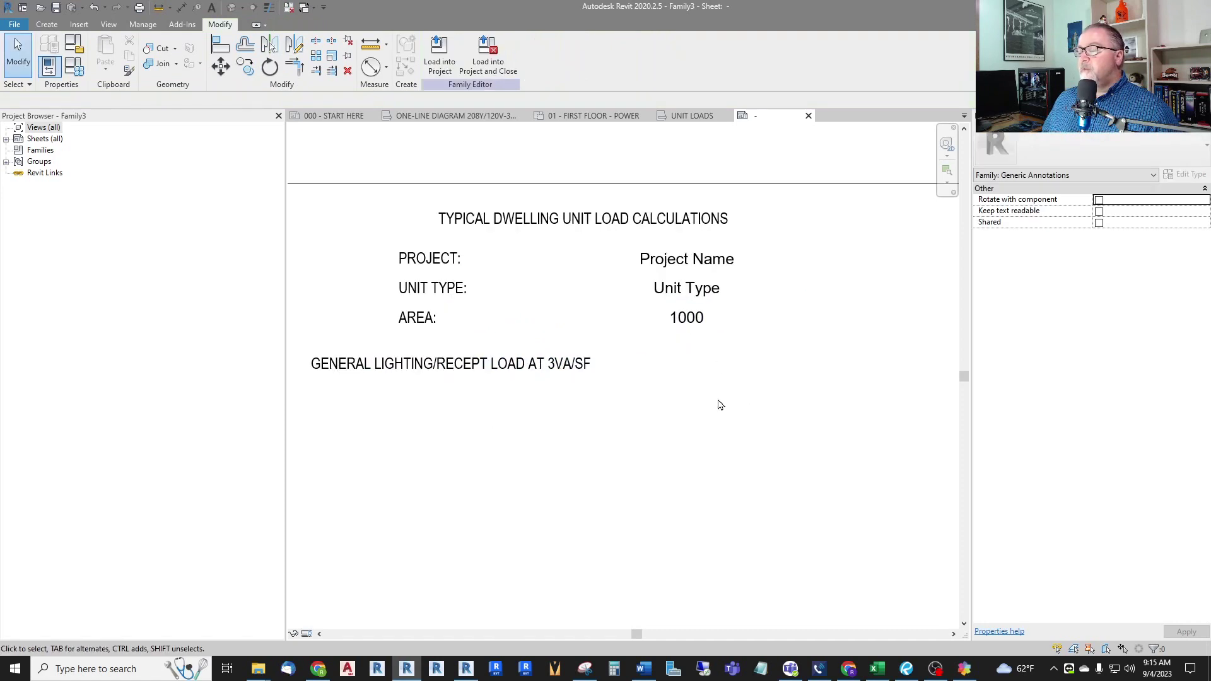
scroll(687, 387, down, 2)
scroll(701, 405, down, 1)
scroll(692, 365, up, 2)
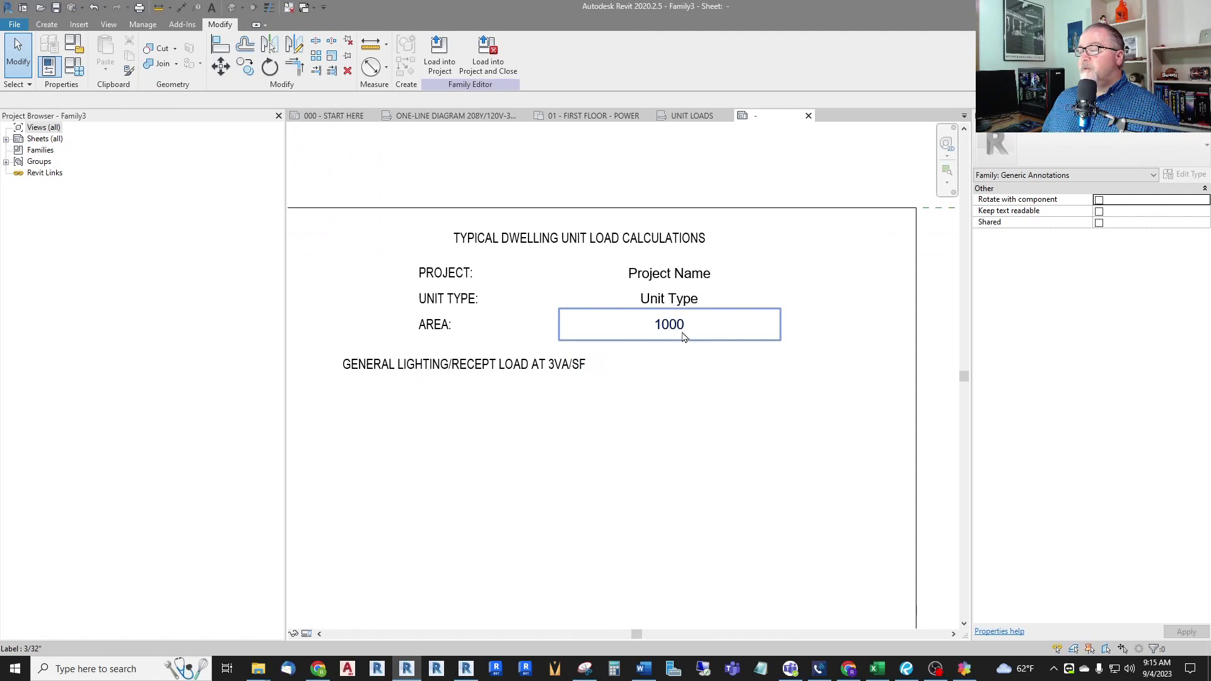
Start a new label positioned to the right of the lighting note
click(47, 24)
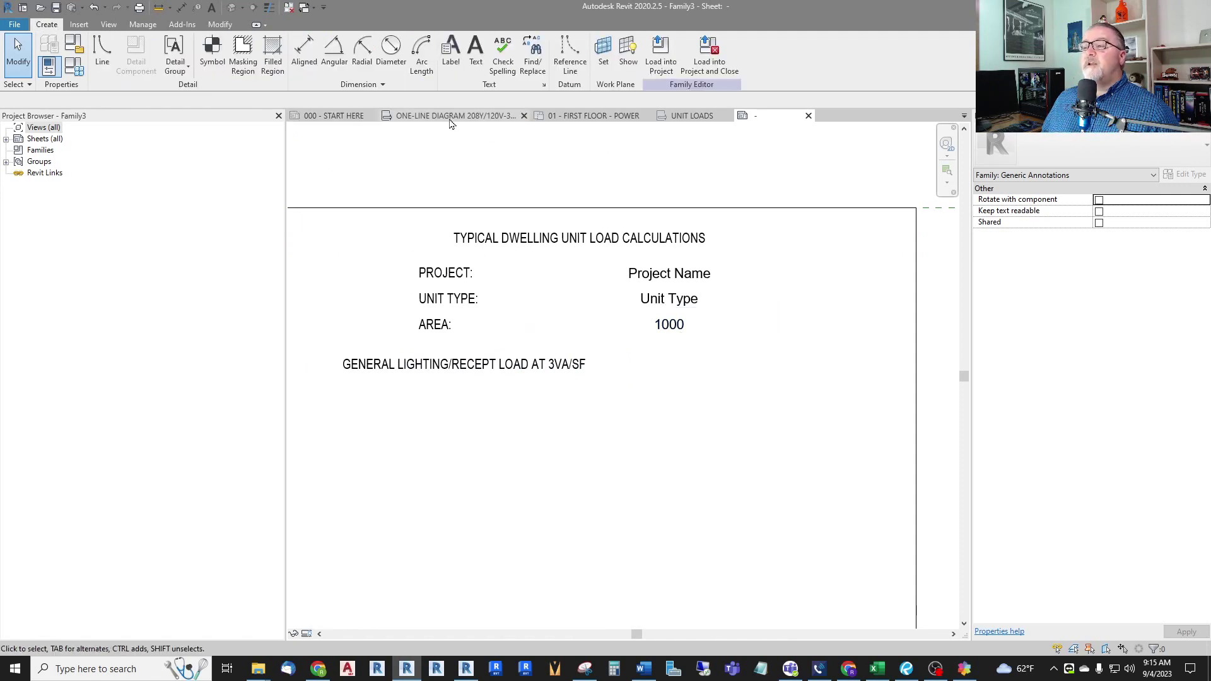
click(450, 52)
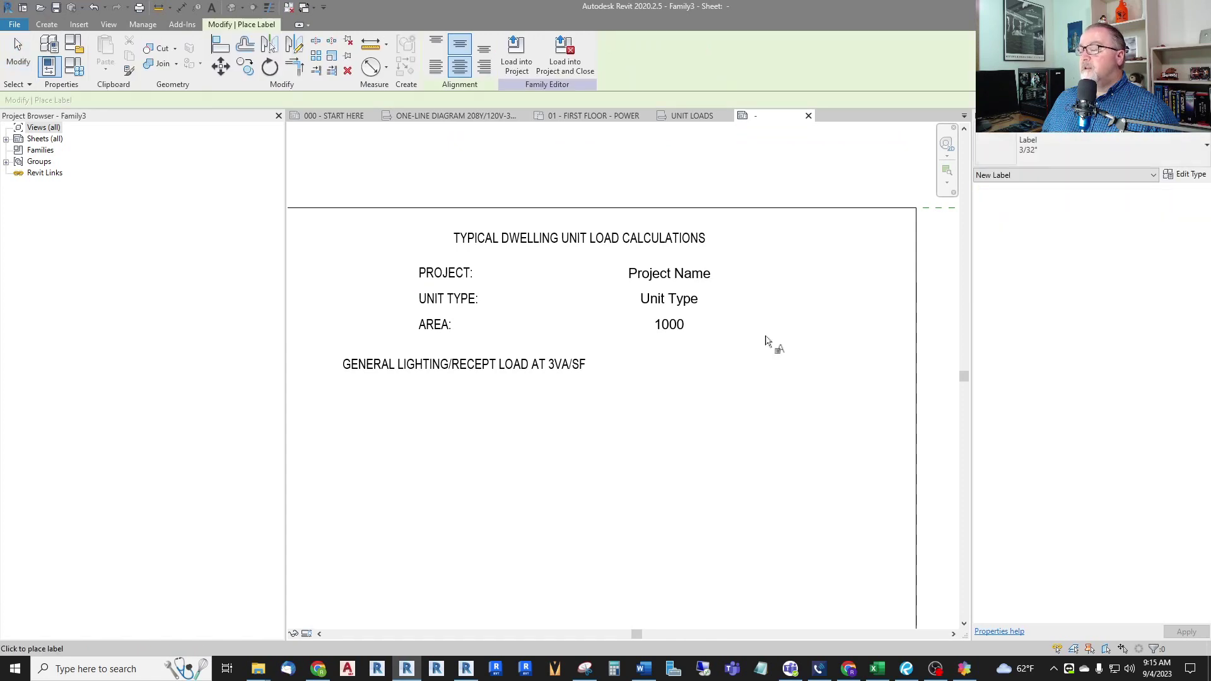
click(712, 361)
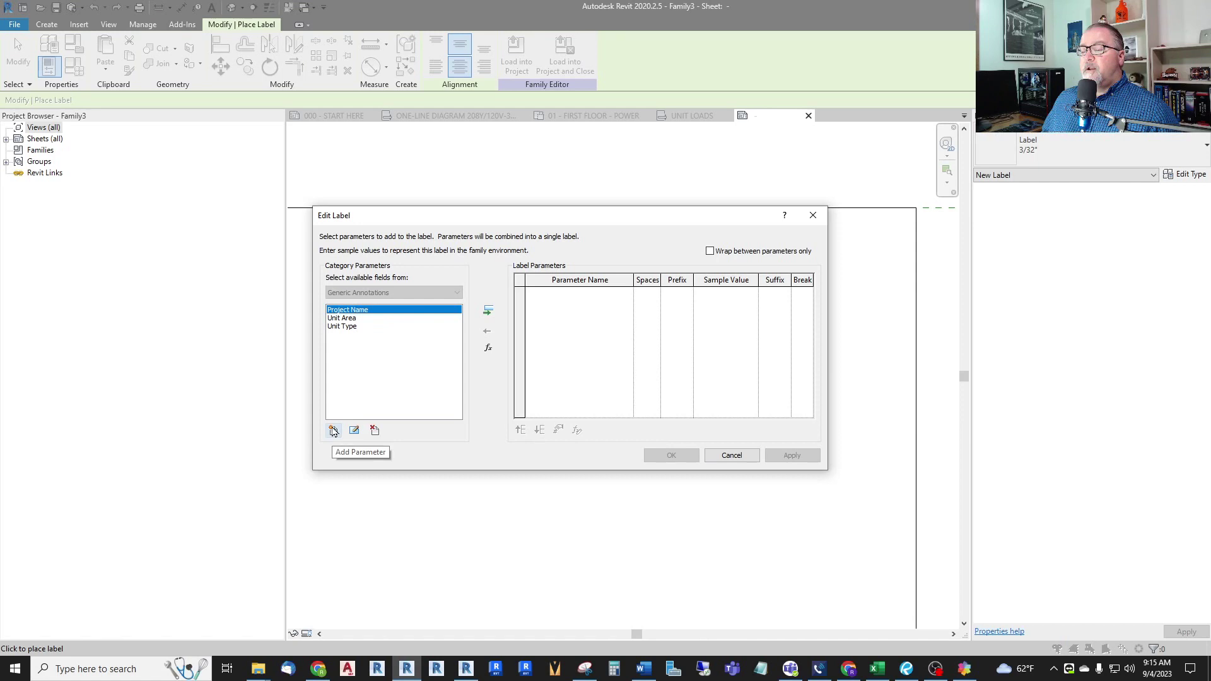
mouse_move(525, 218)
mouse_down()
mouse_move(520, 422)
mouse_move(532, 396)
mouse_up()
Create the Electrical Apparent Power parameter General Lighting Load and add it to the label
click(343, 602)
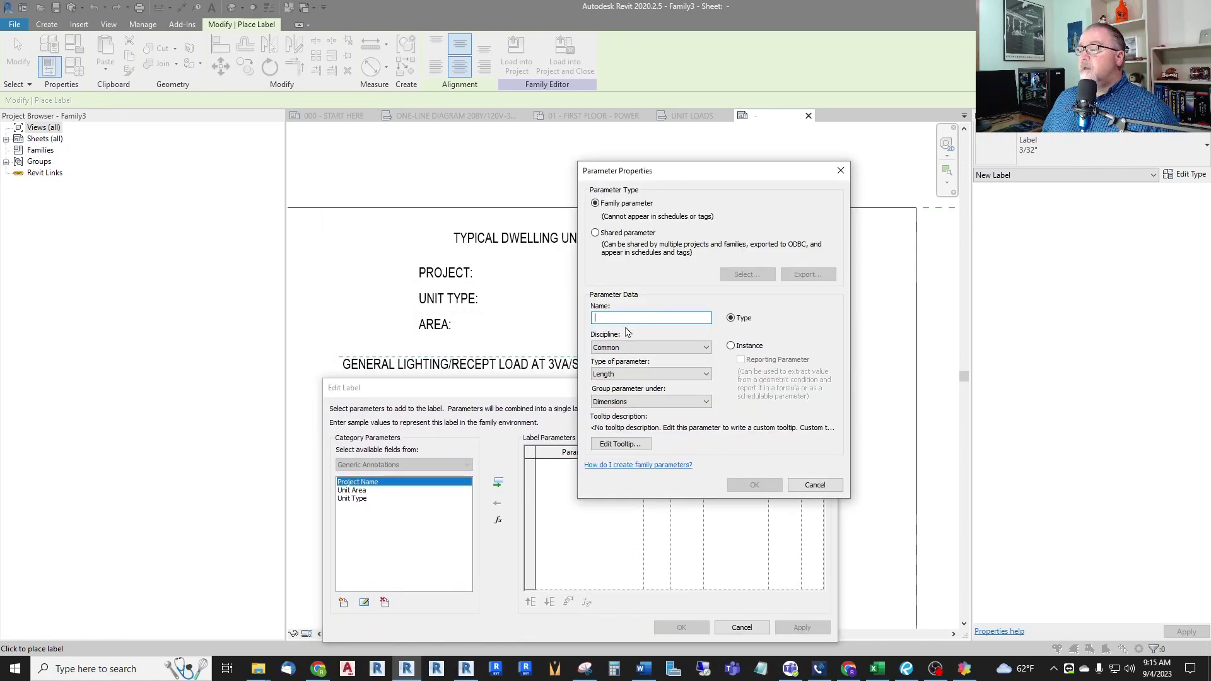
text(Gen)
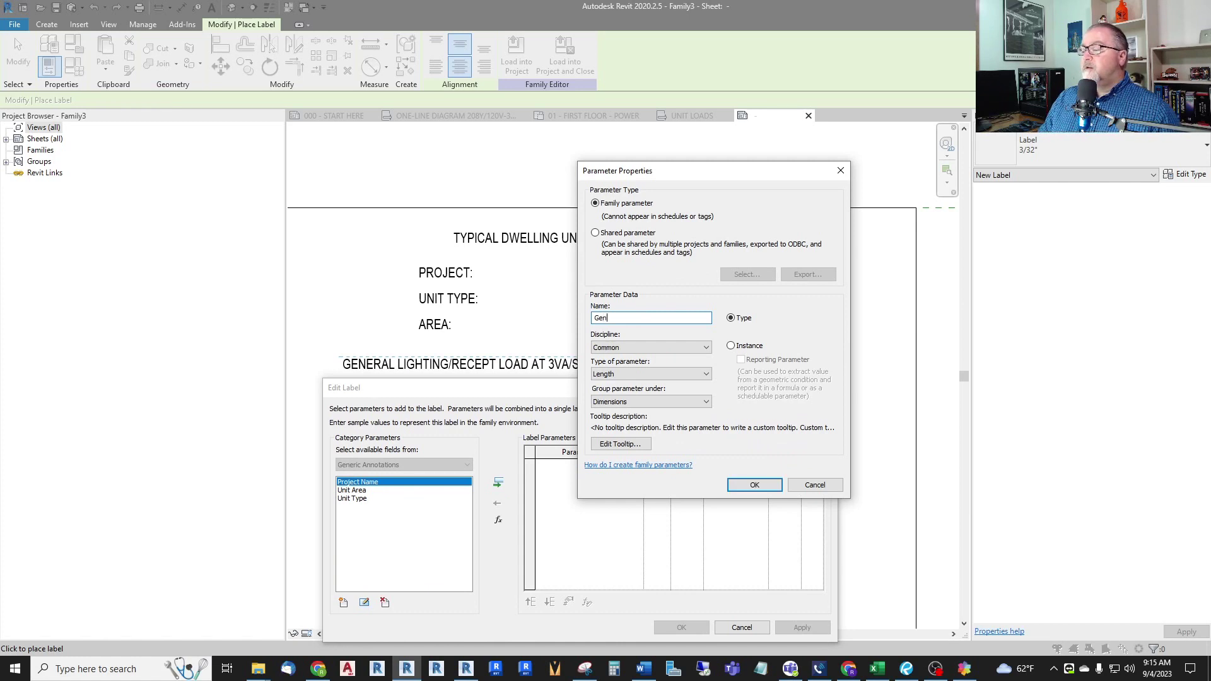
text(eral Lighting Load)
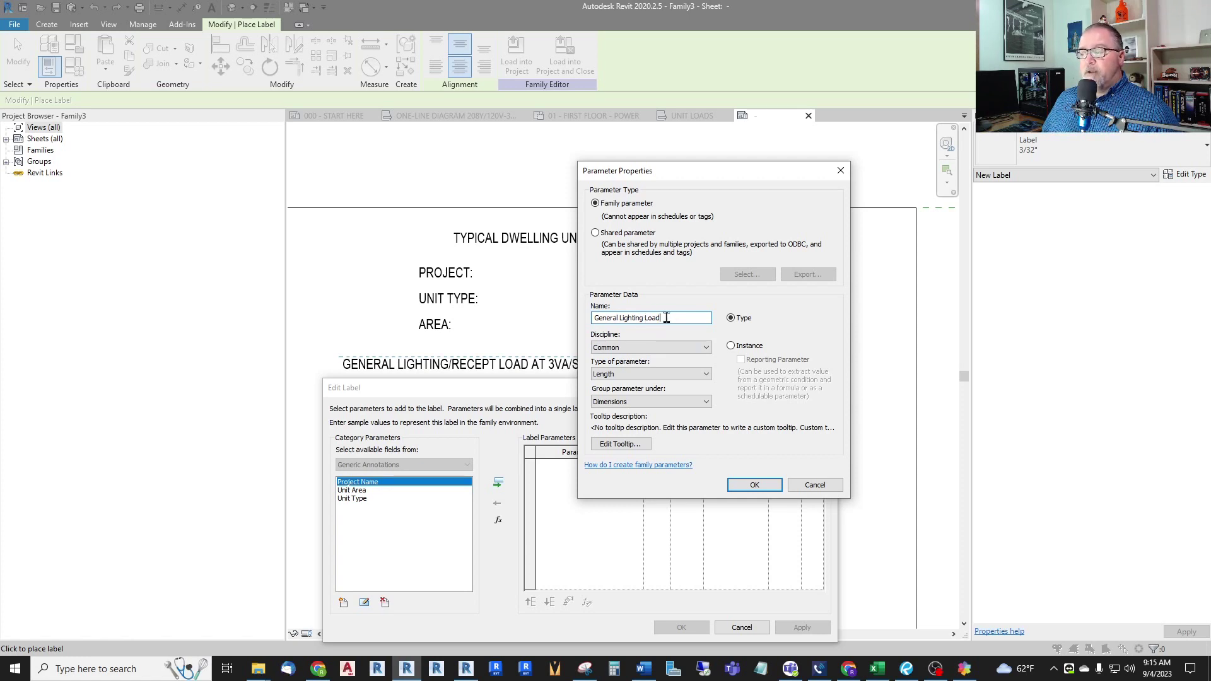
click(649, 348)
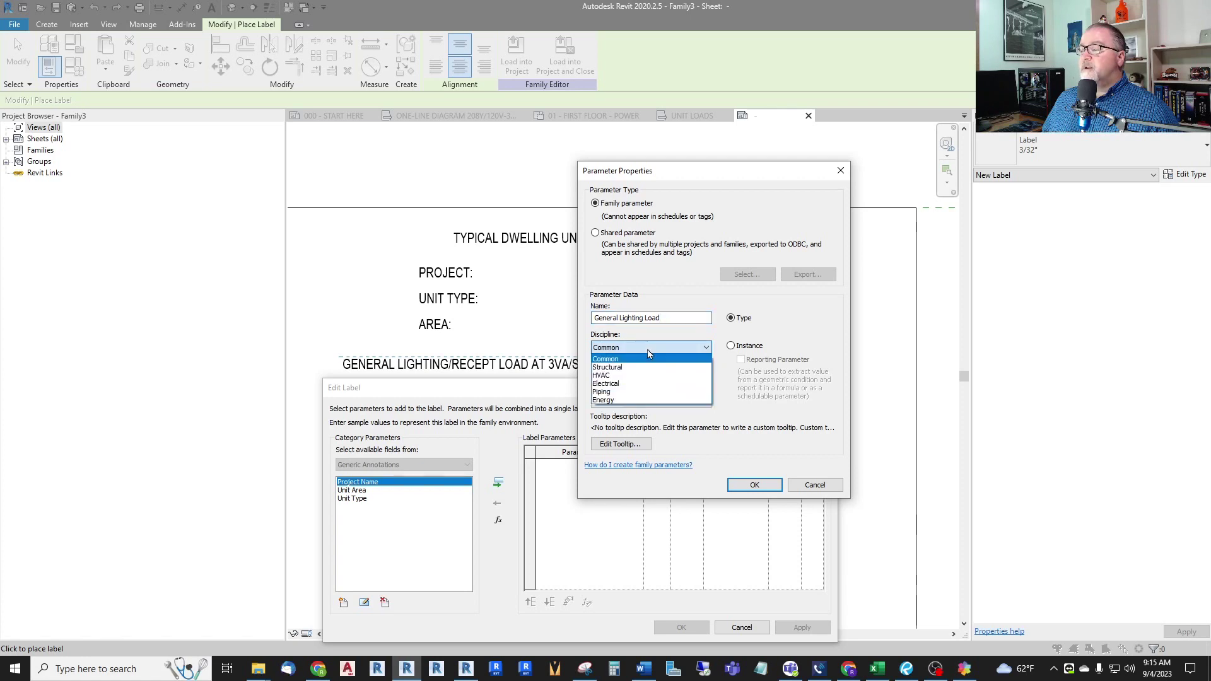
click(616, 384)
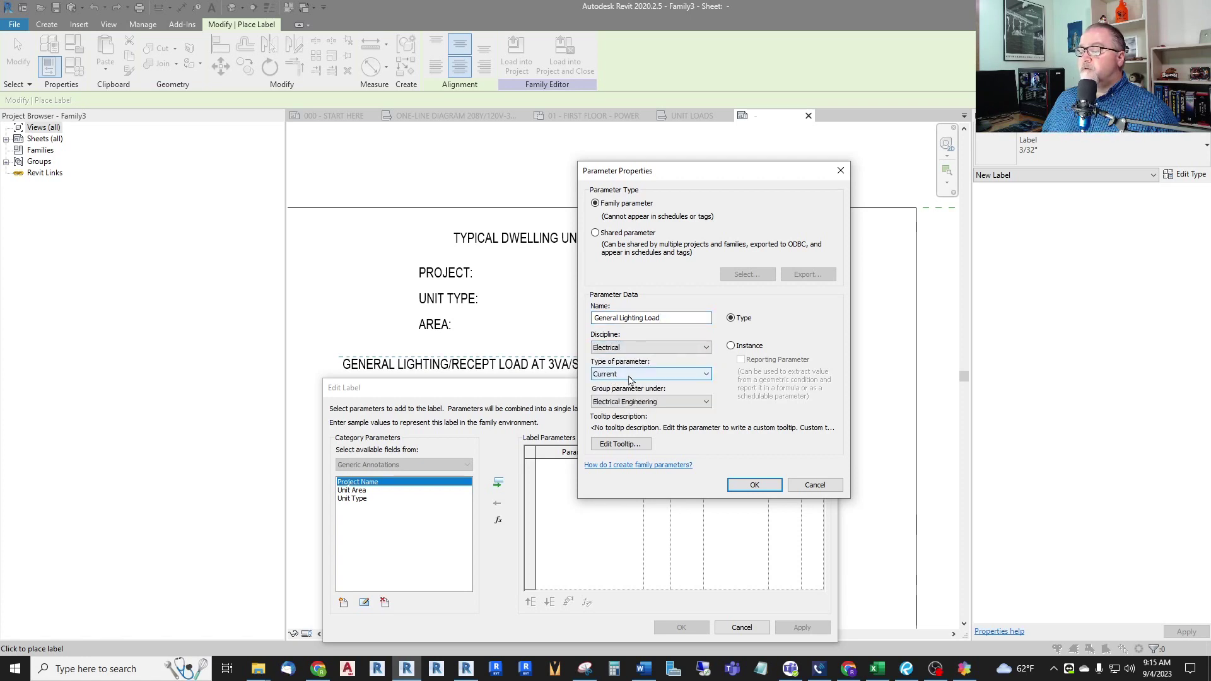
click(629, 379)
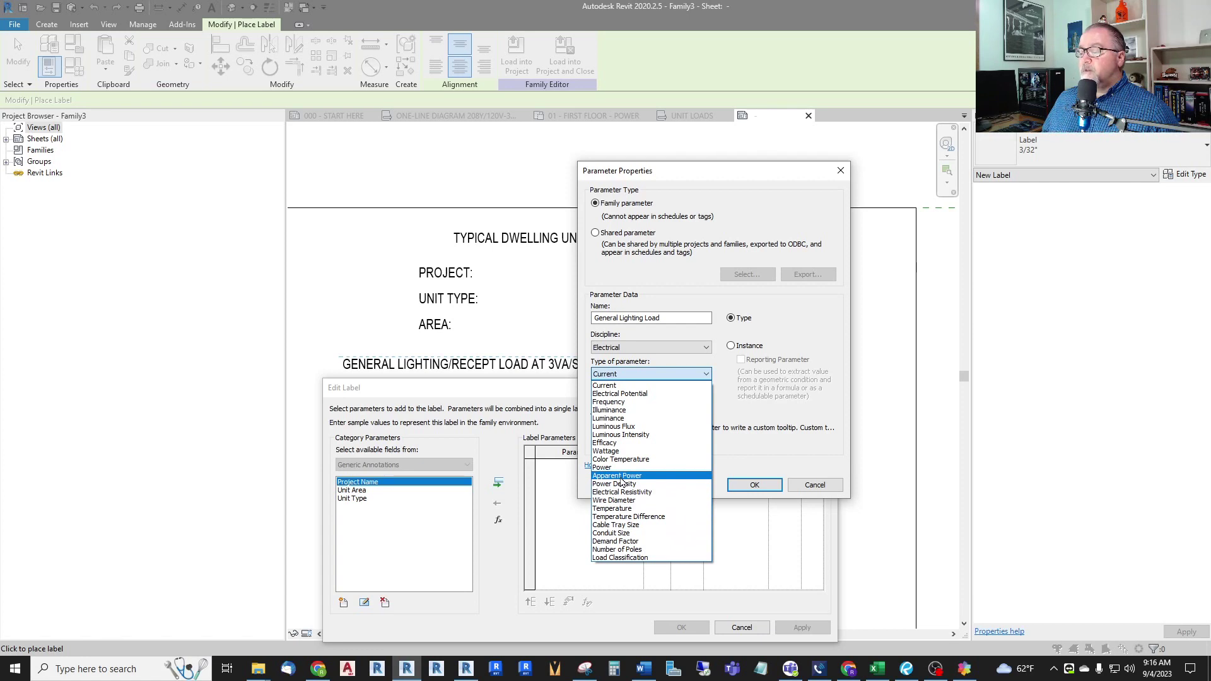
click(622, 478)
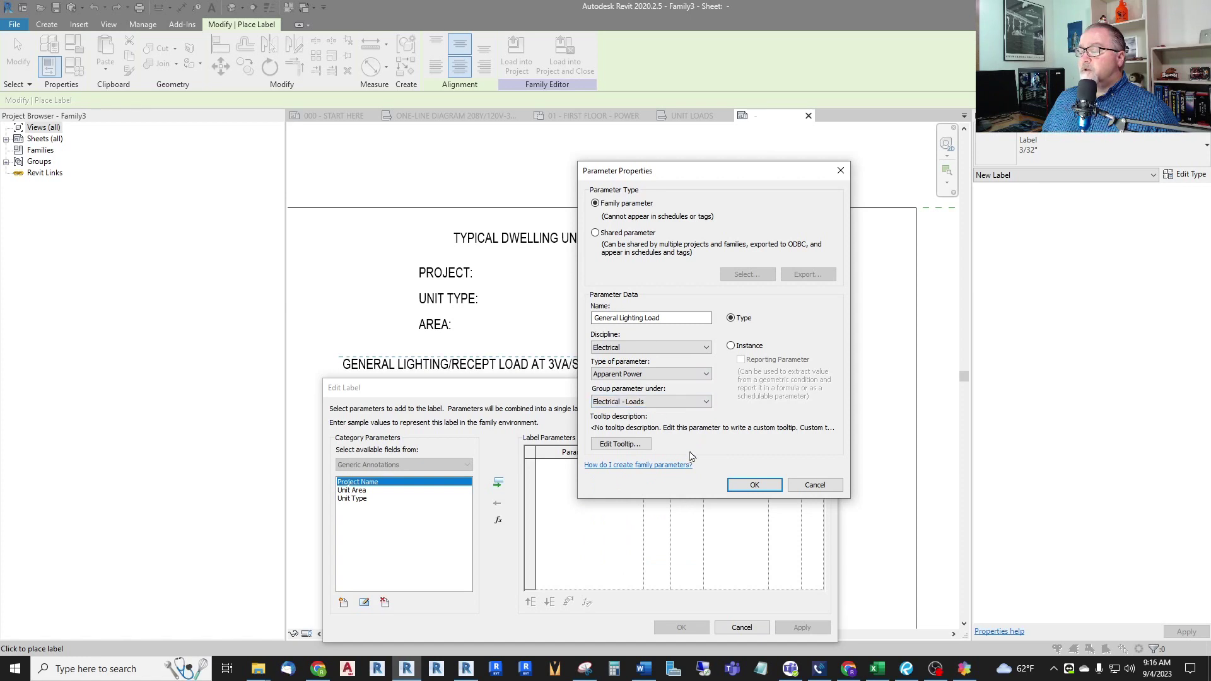
click(754, 485)
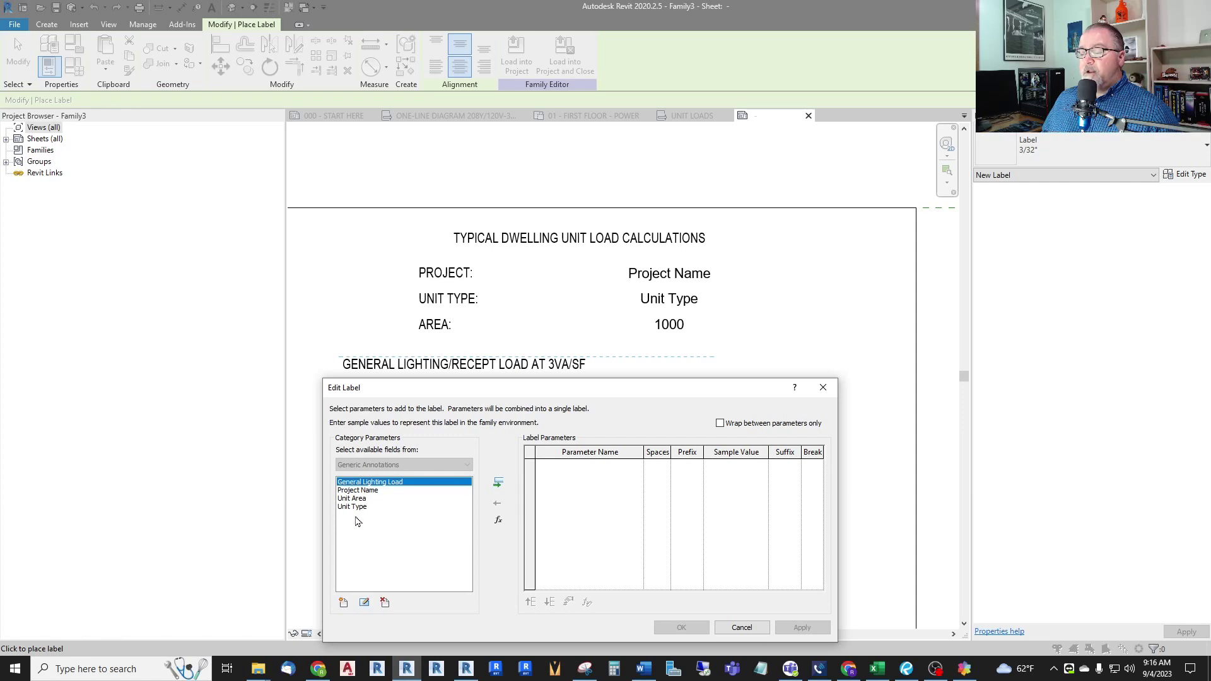
click(498, 483)
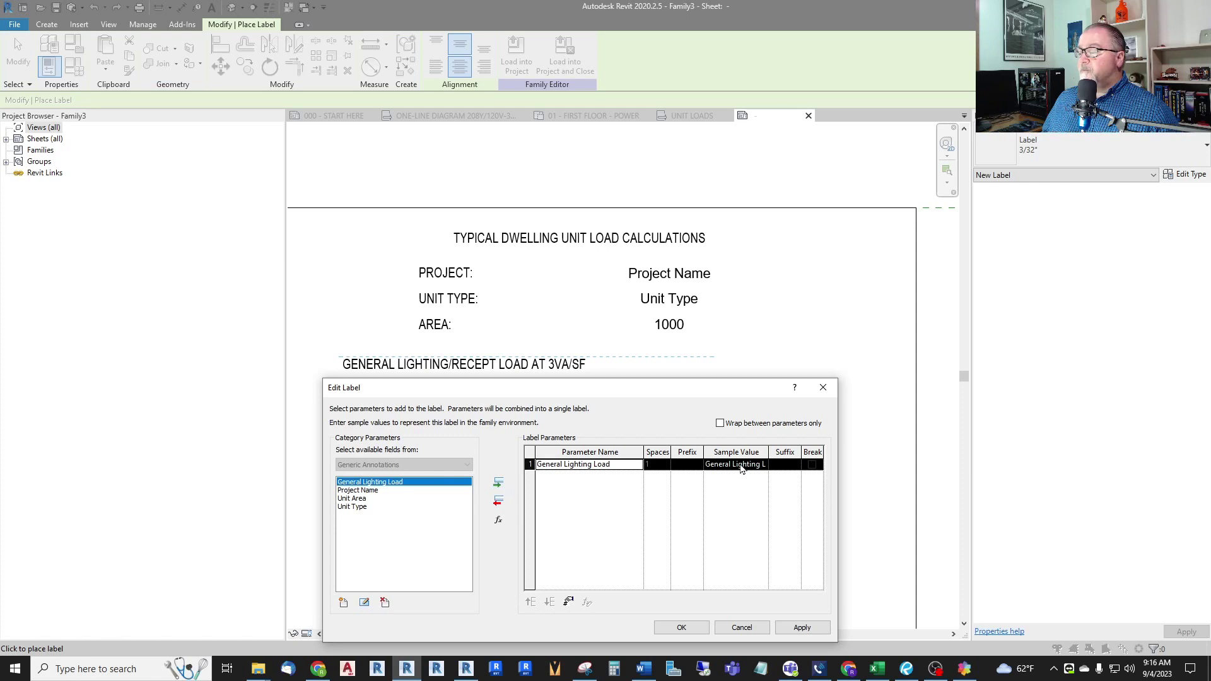
click(681, 627)
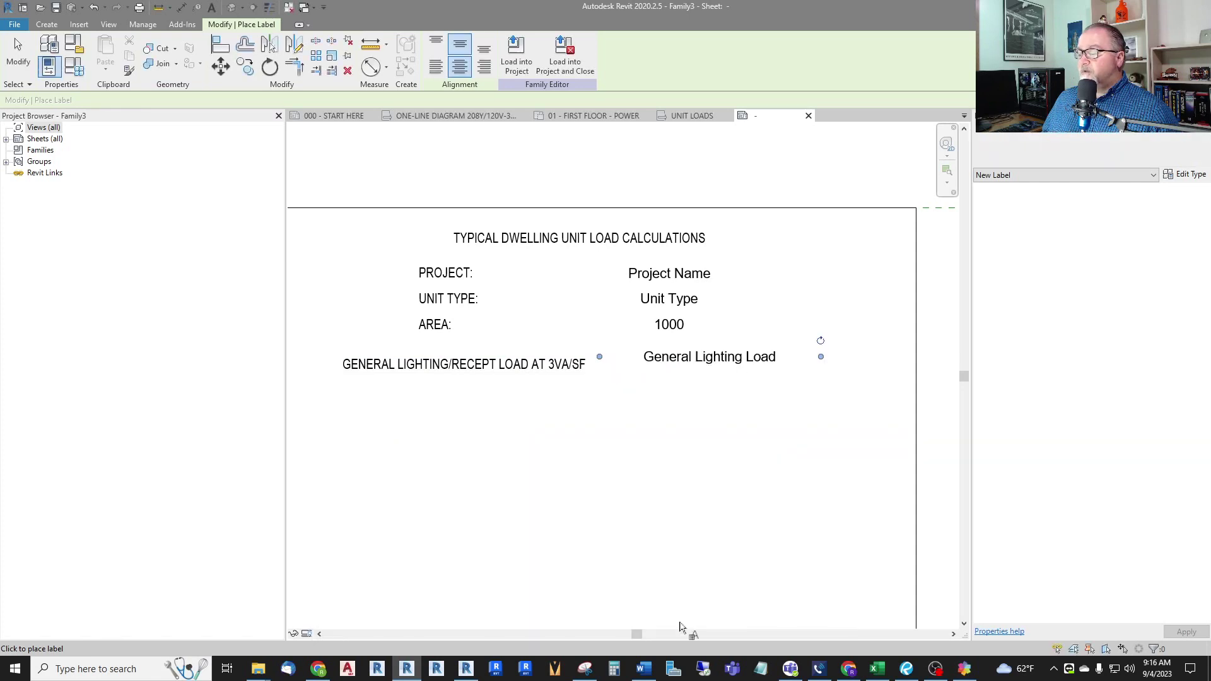
Shift the General Lighting Load label so it sits level with the lighting note
key(Escape)
click(699, 363)
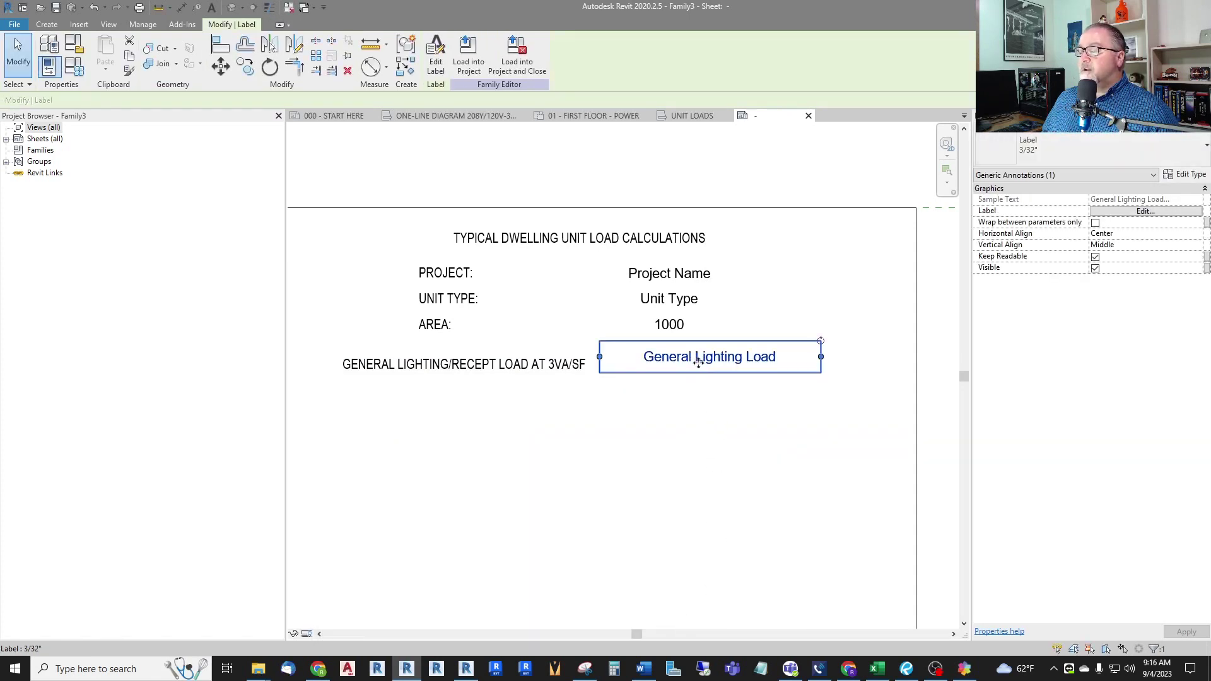
drag(698, 363, 716, 366)
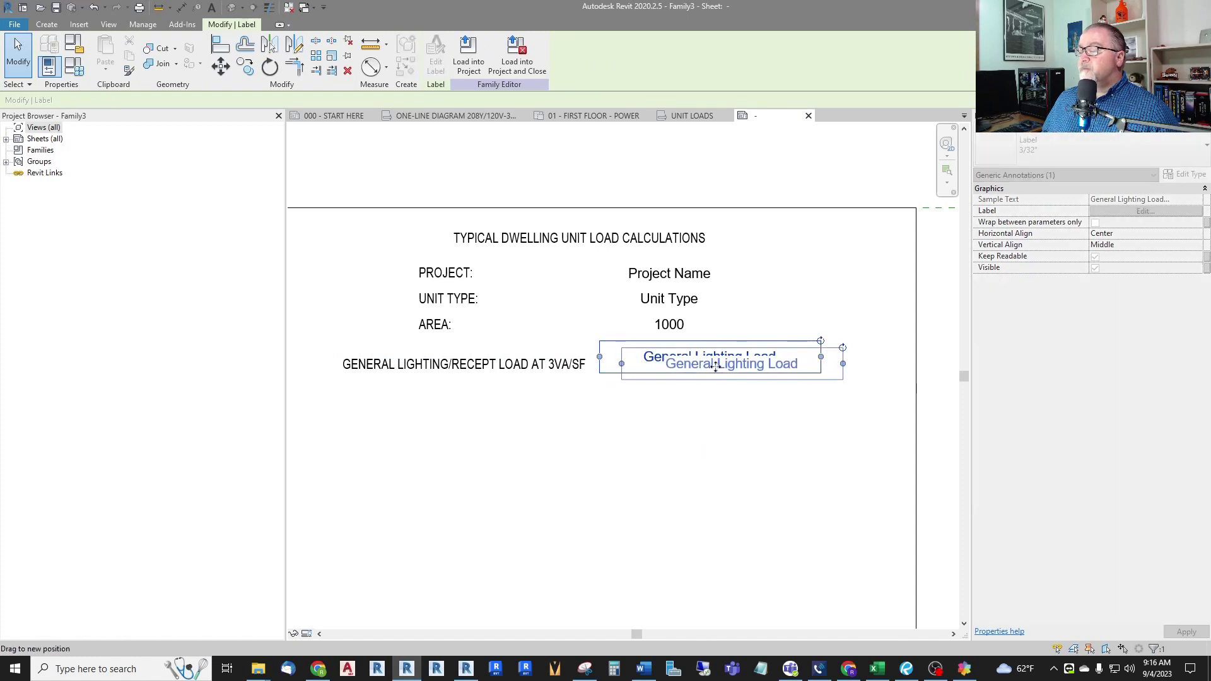
key(Escape)
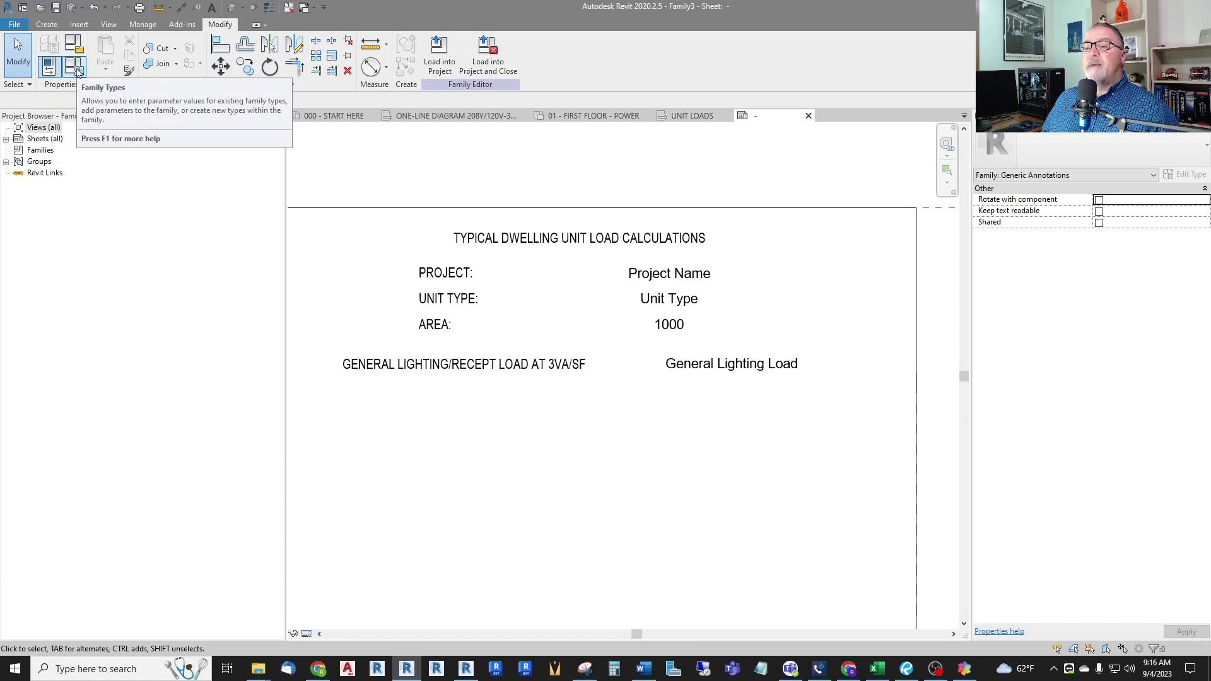
In Family Types, set General Lighting Load's formula to Unit Area * 3 W/ft²
click(77, 70)
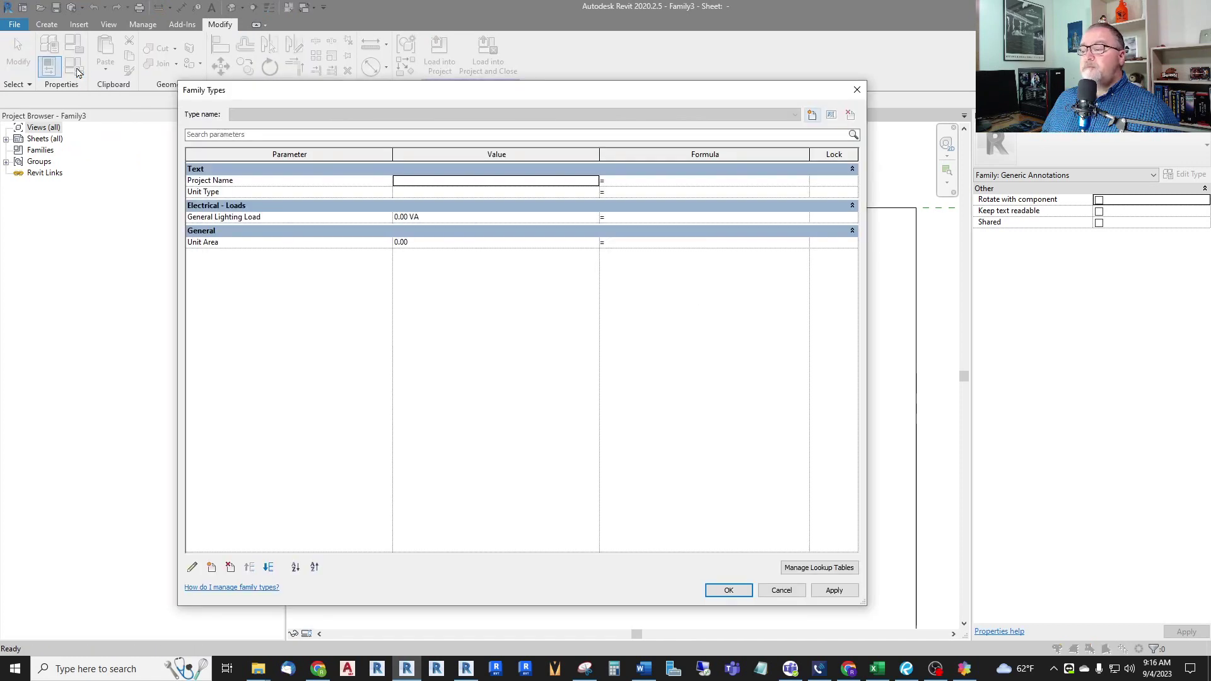
drag(464, 90, 582, 85)
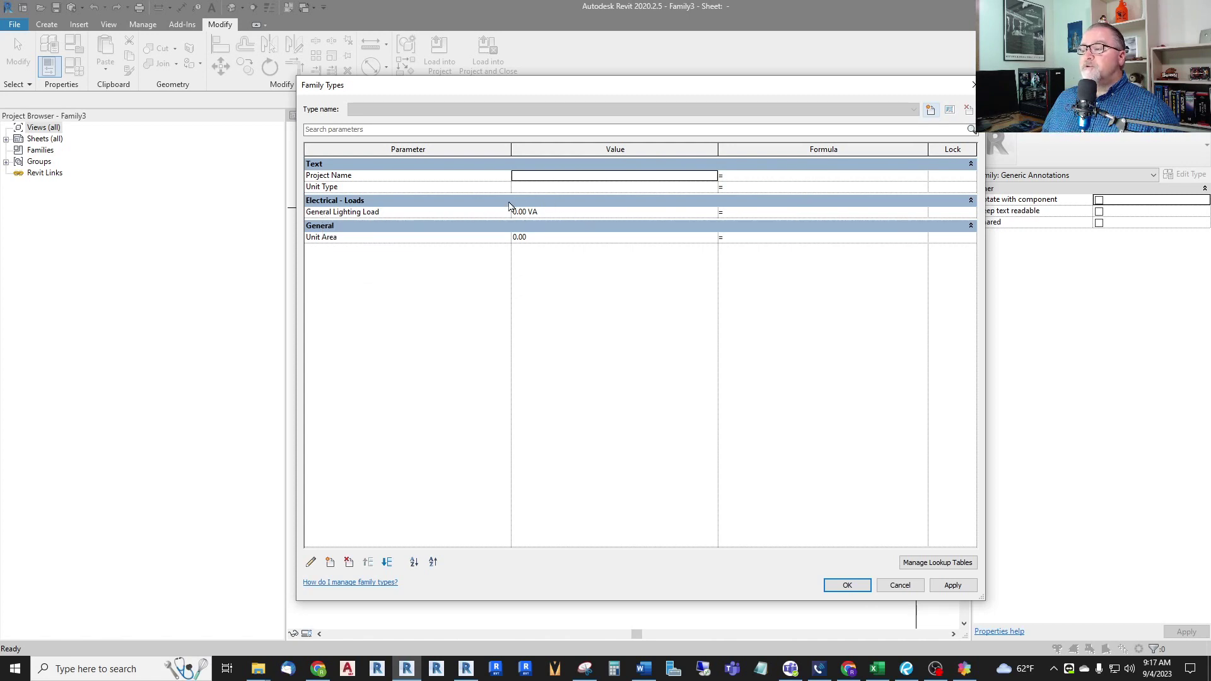
click(744, 213)
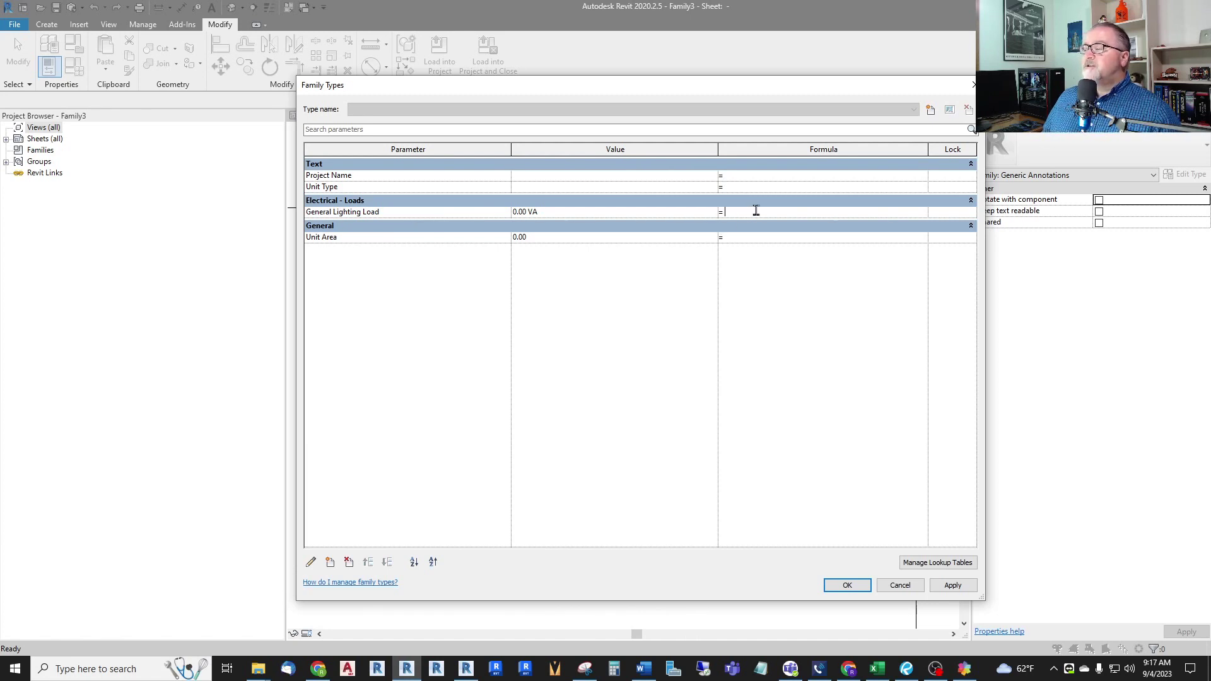
text(Uni)
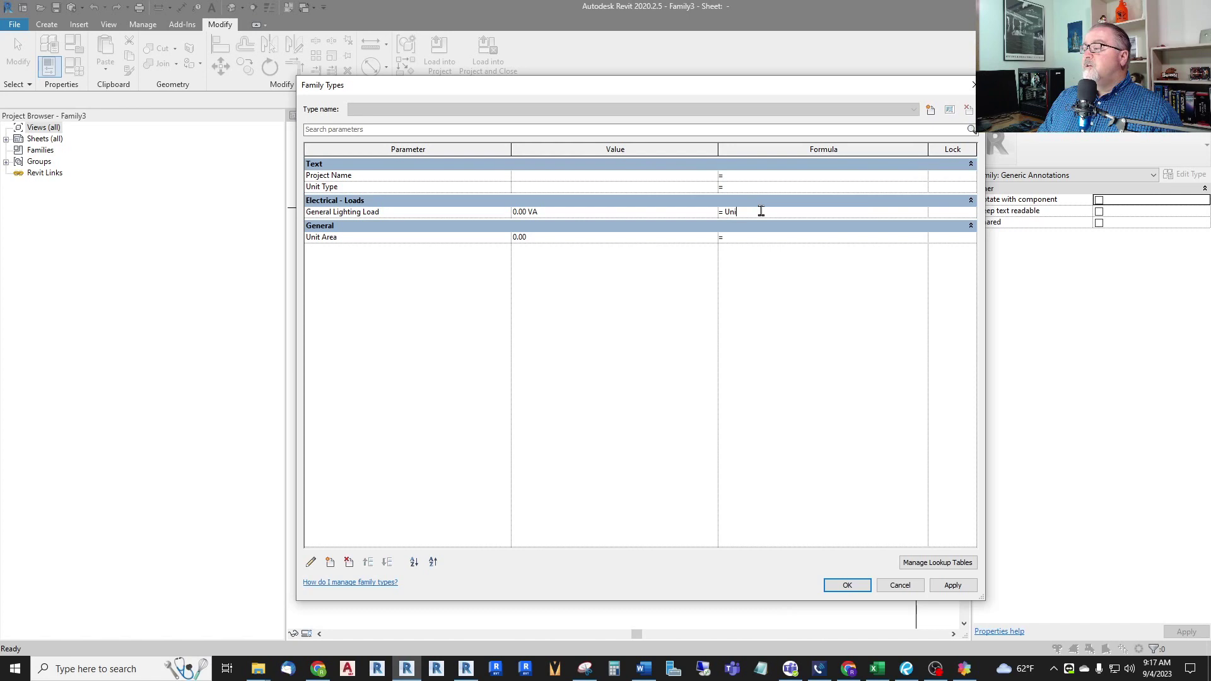
text(t Area)
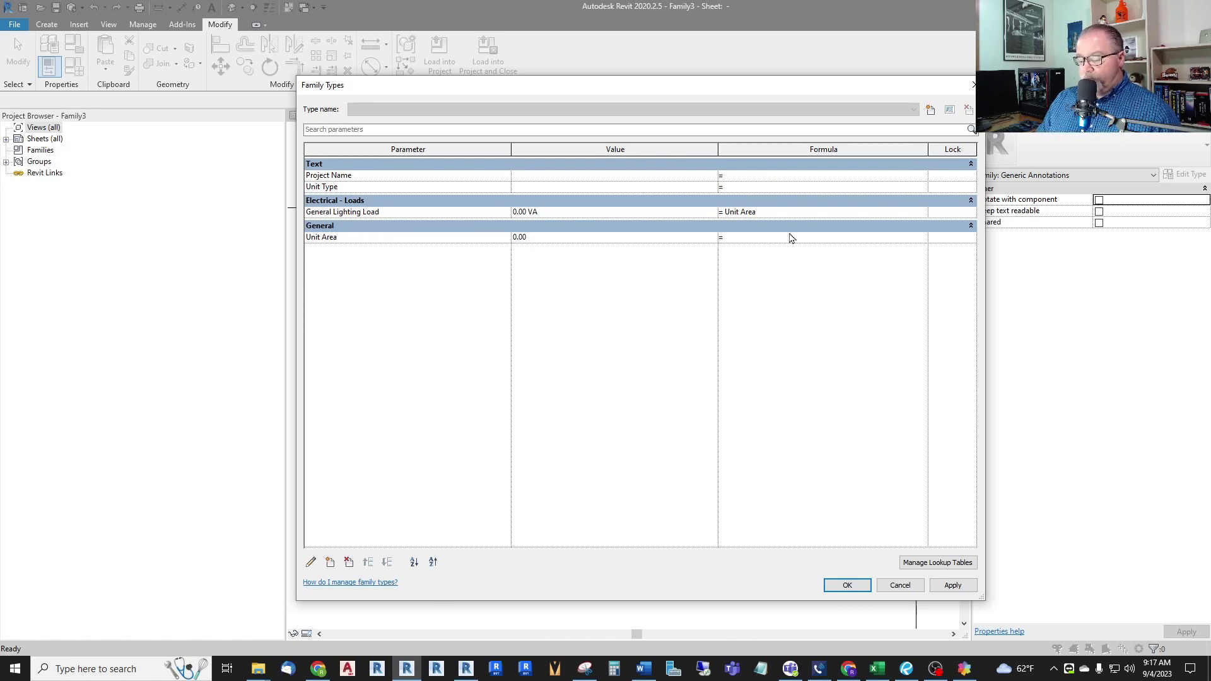
text(*)
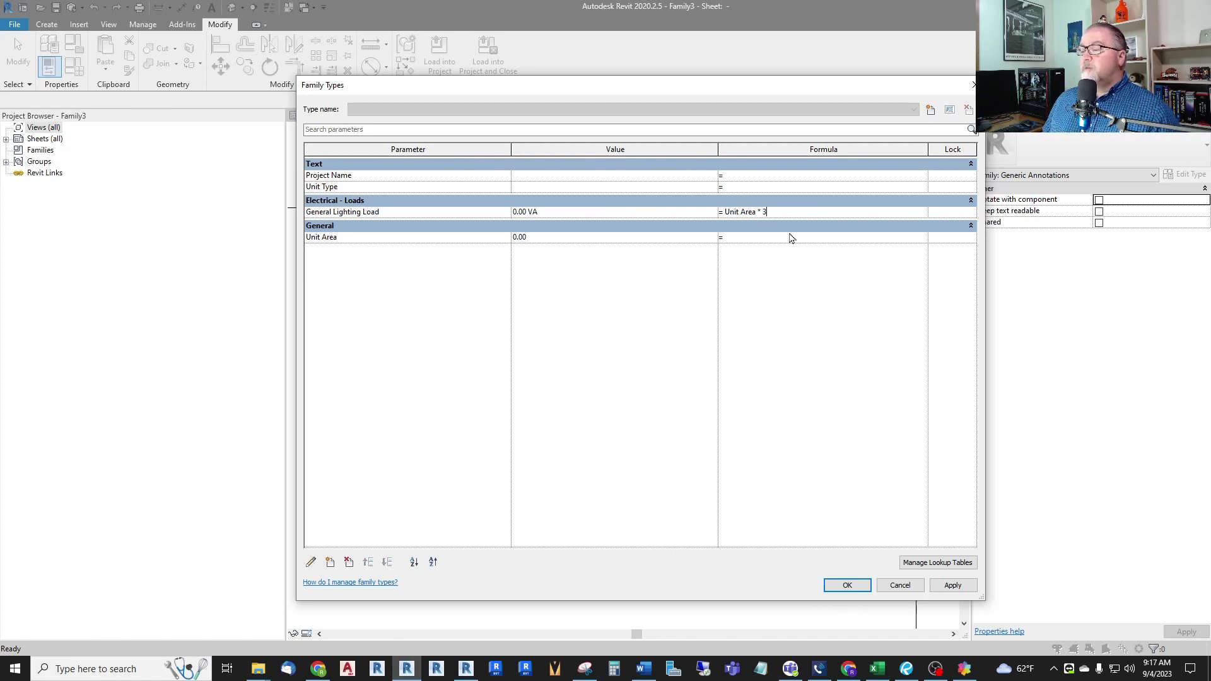
text( 3 W/ft²)
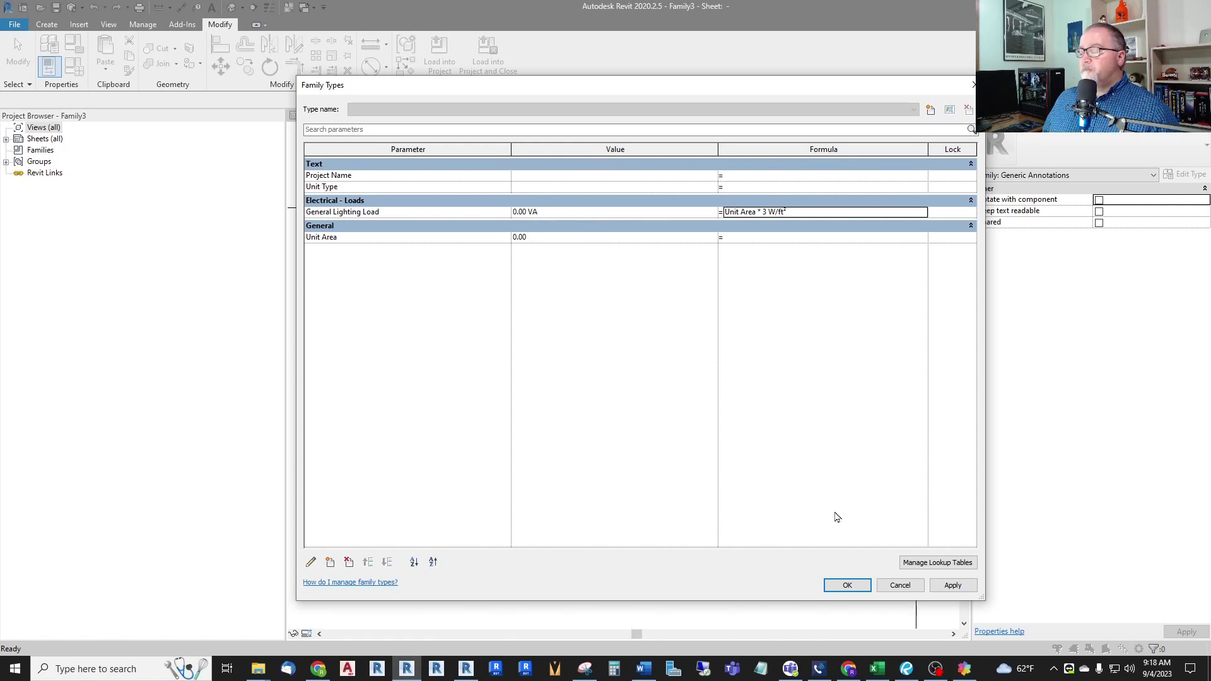
click(848, 585)
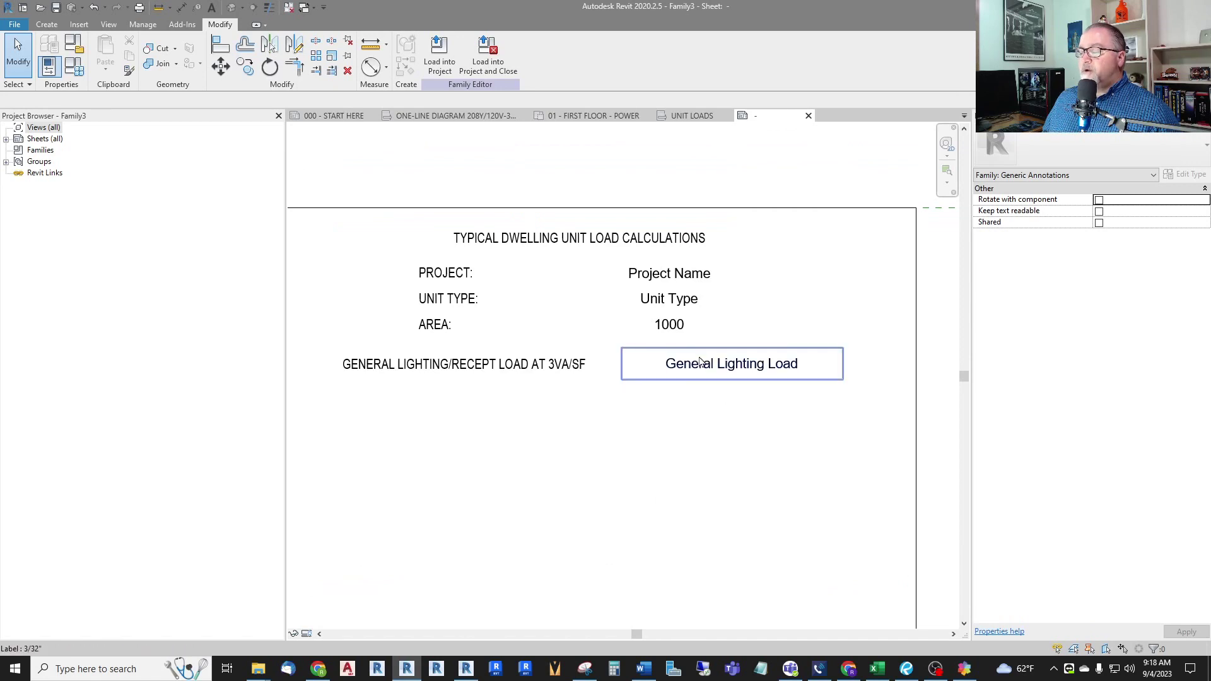
scroll(699, 335, down, 2)
scroll(699, 334, up, 2)
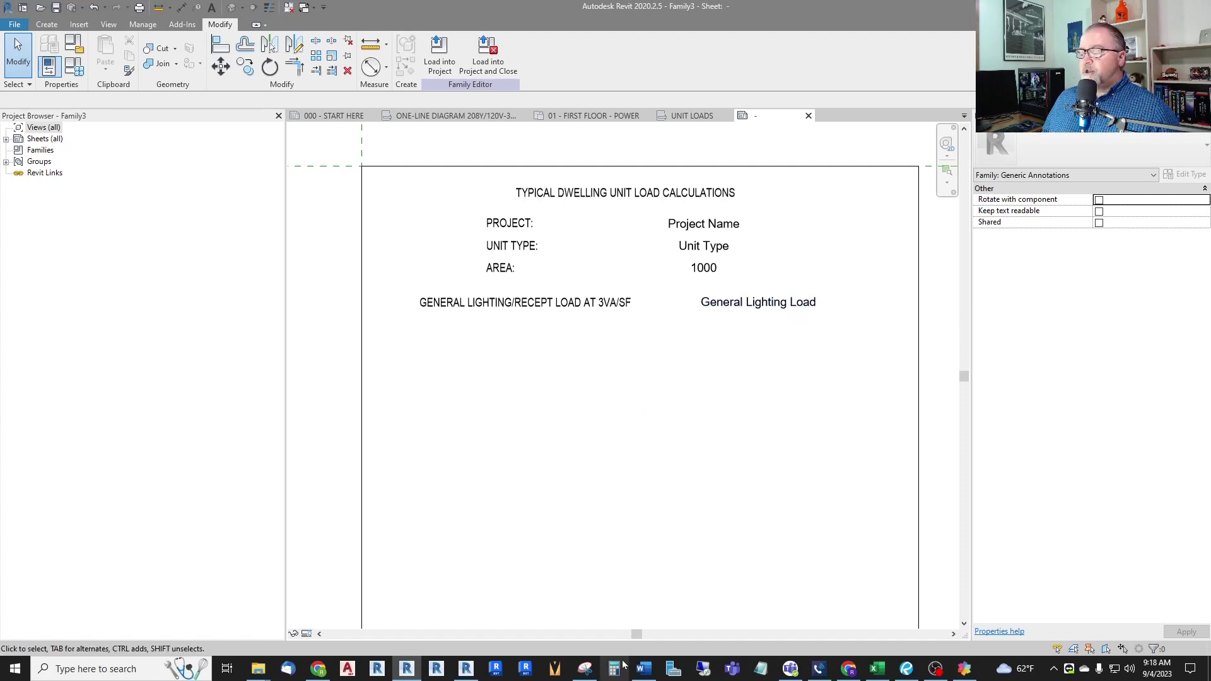
click(585, 669)
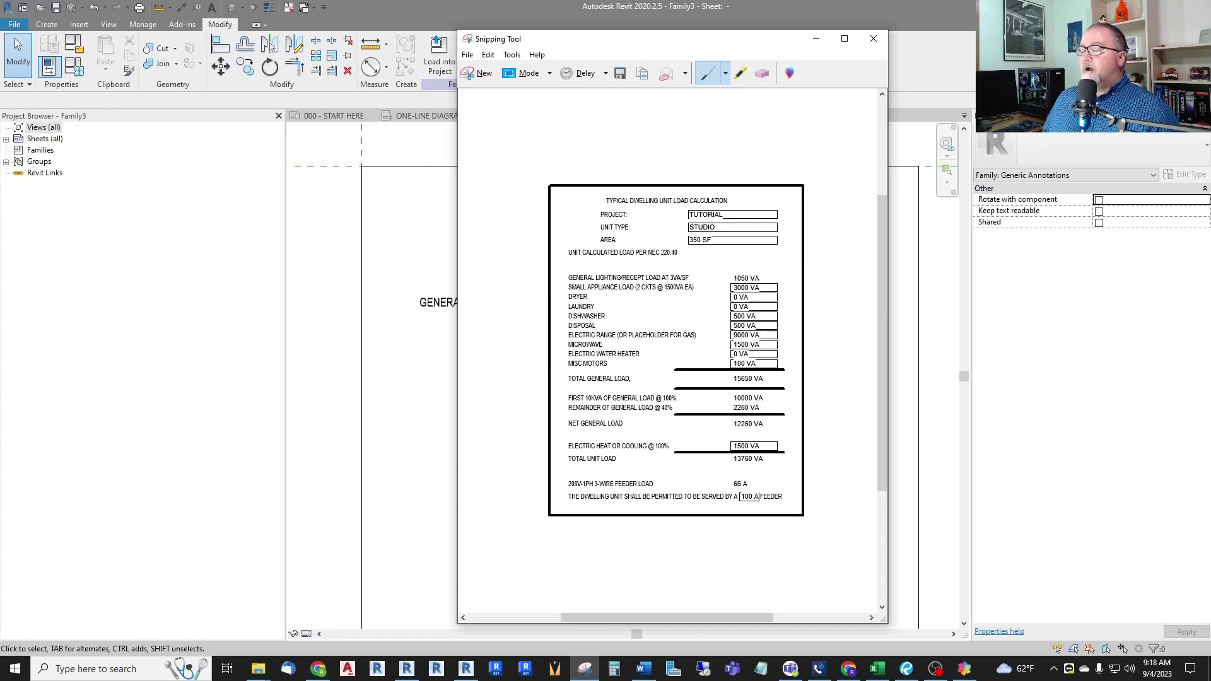
click(817, 39)
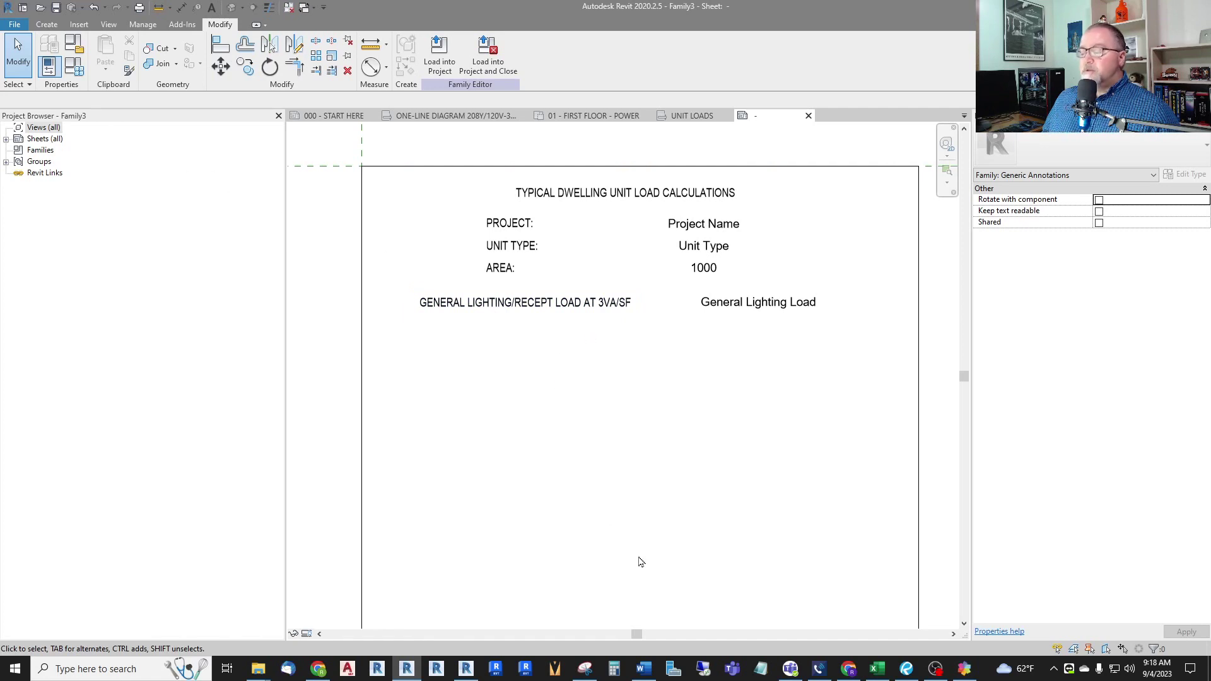
click(584, 669)
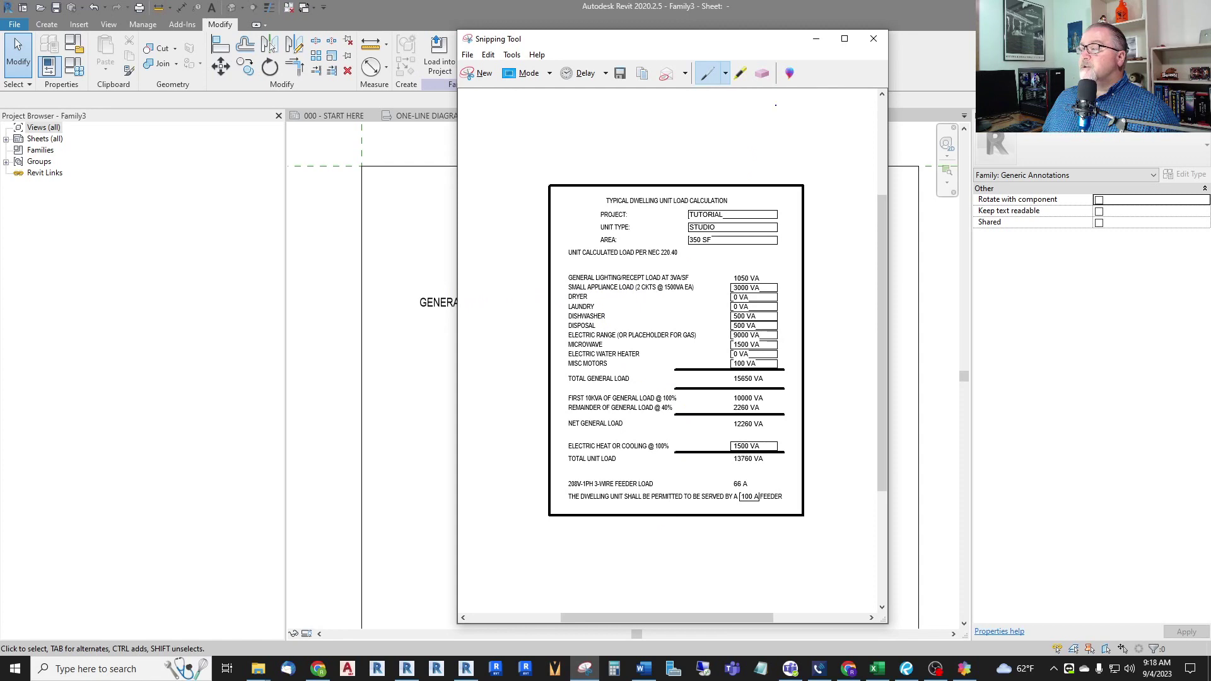
click(816, 39)
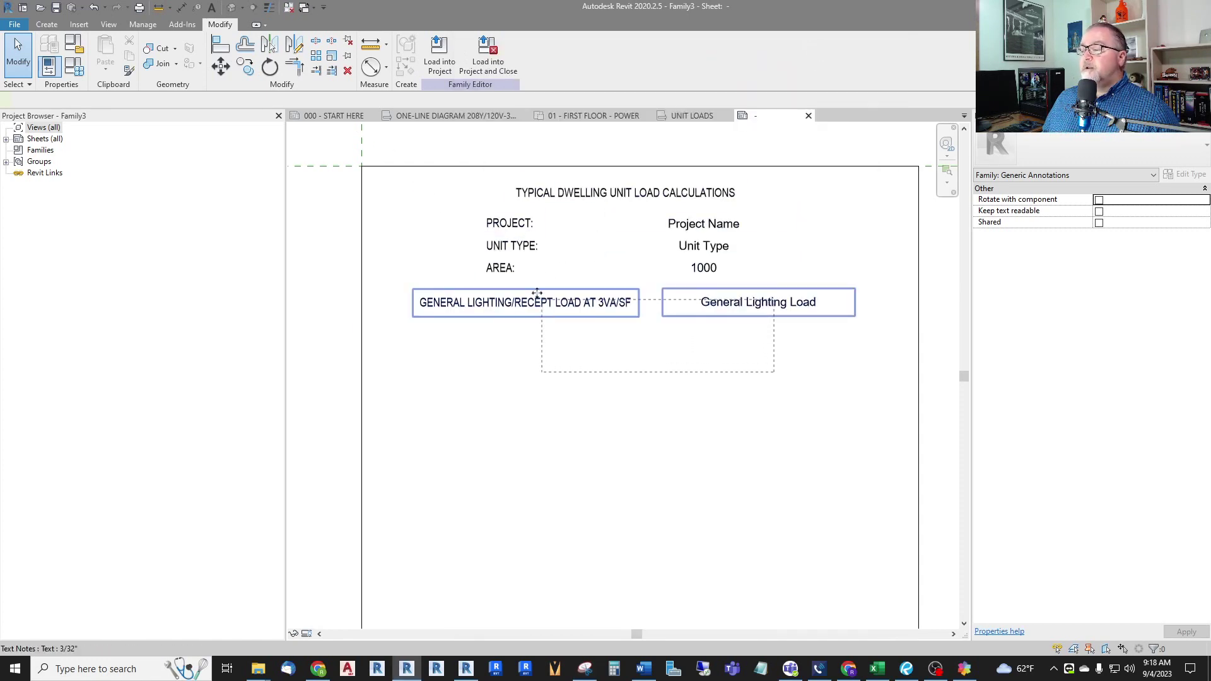
Copy the lighting heading and its General Lighting Load label one row down
drag(776, 373, 537, 296)
click(245, 65)
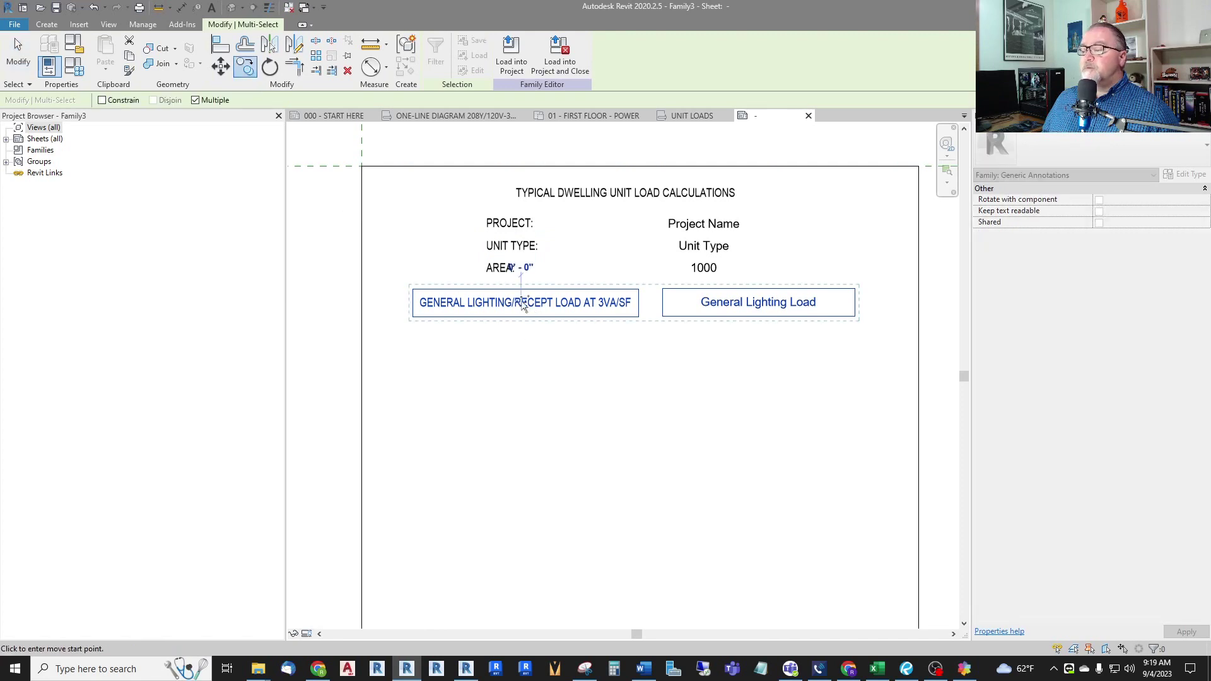
click(521, 305)
click(521, 328)
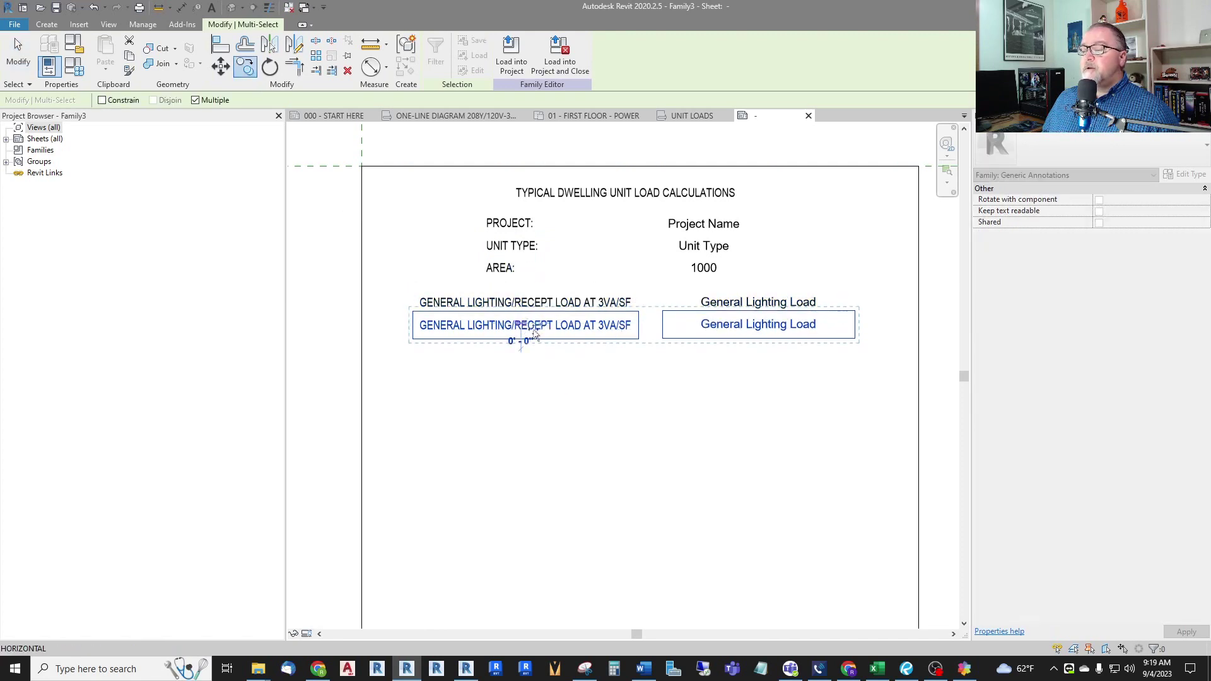
key(Escape)
key(Escape)
Rewrite the copied heading text as SMALL APPLIANCE LOAD, checking the reference image
click(496, 344)
click(633, 326)
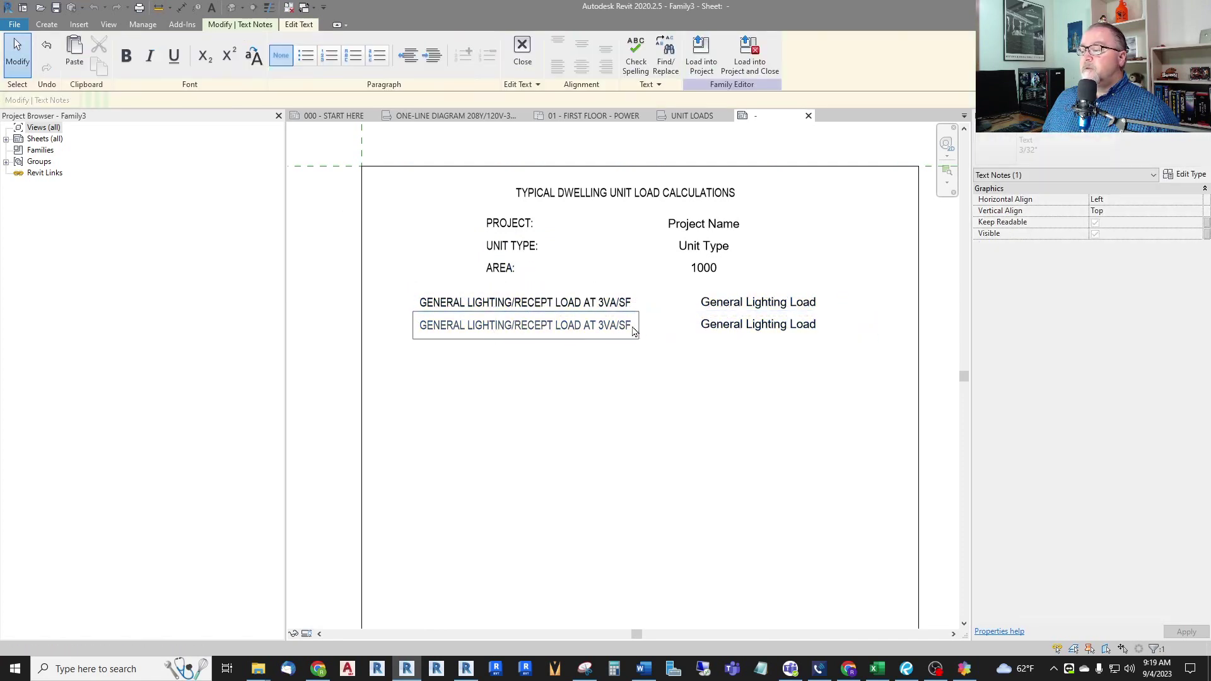
drag(633, 326, 411, 327)
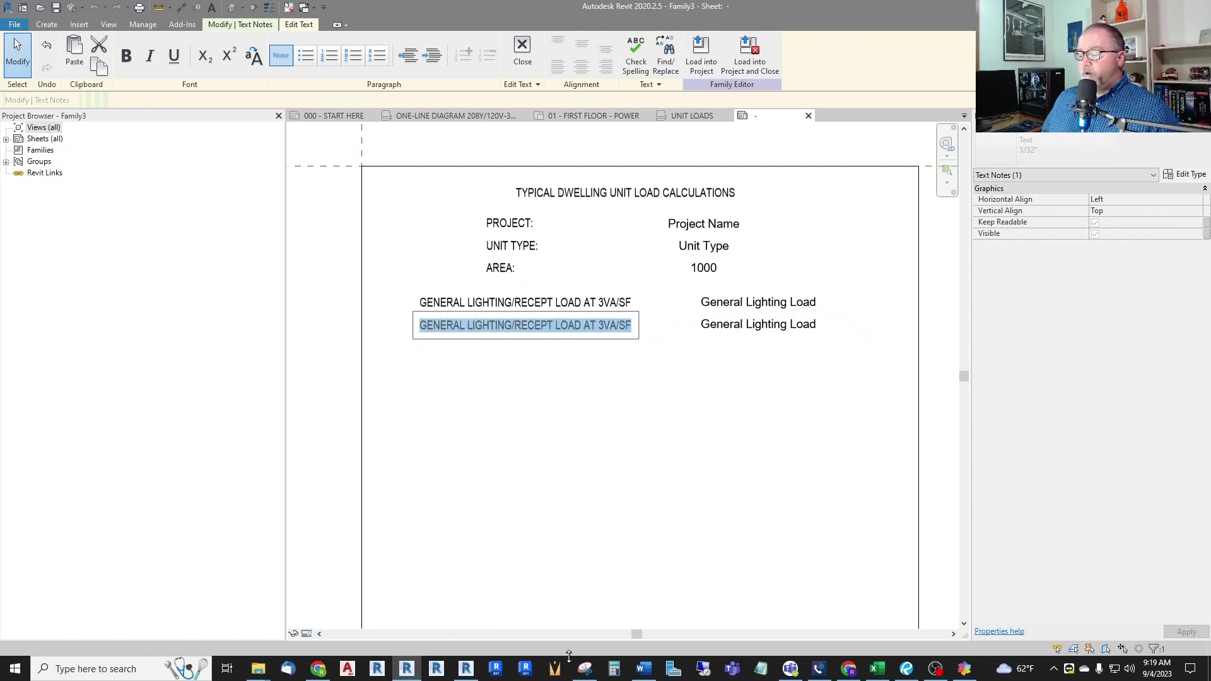
click(584, 669)
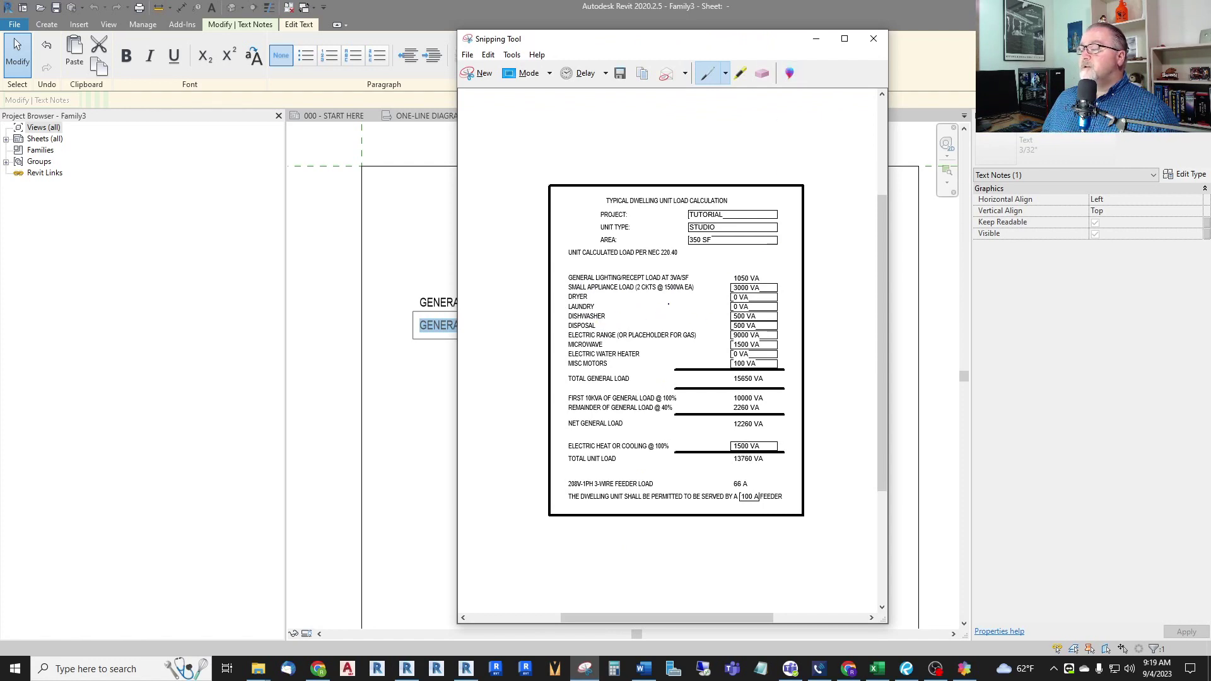
click(816, 39)
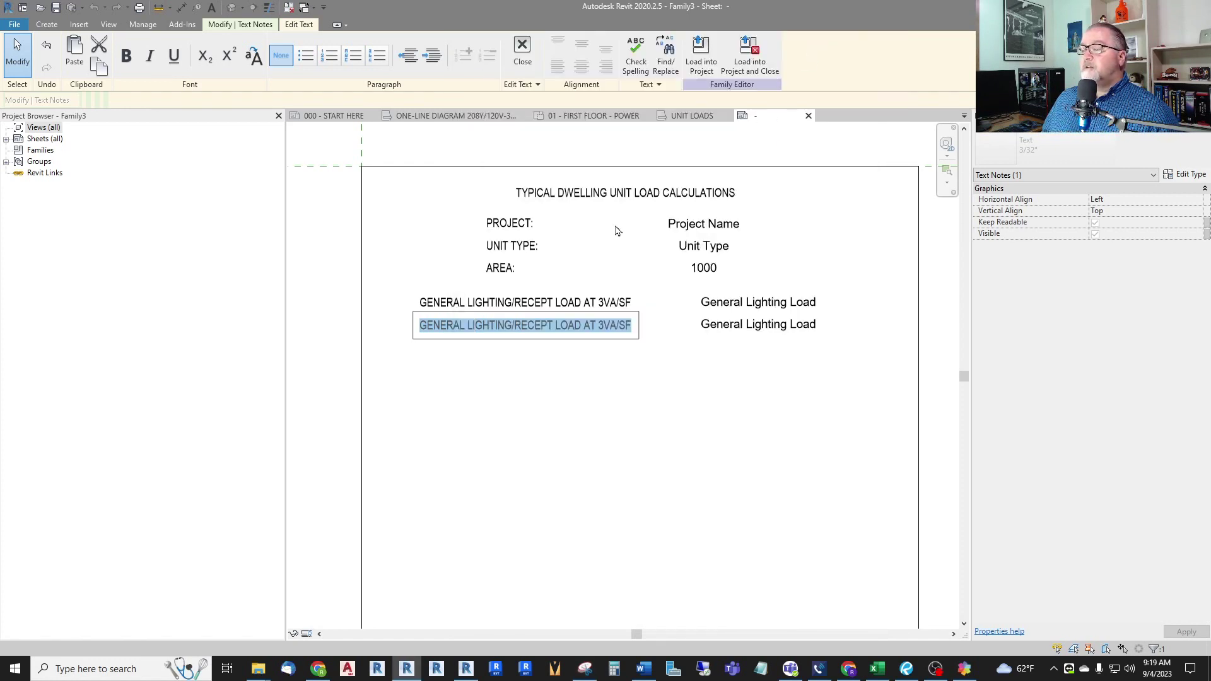
key(BackSpace)
text(SMALL APPLIANCE LOAD)
Remove General Lighting Load from the copied label beside SMALL APPLIANCE LOAD
click(554, 438)
click(735, 328)
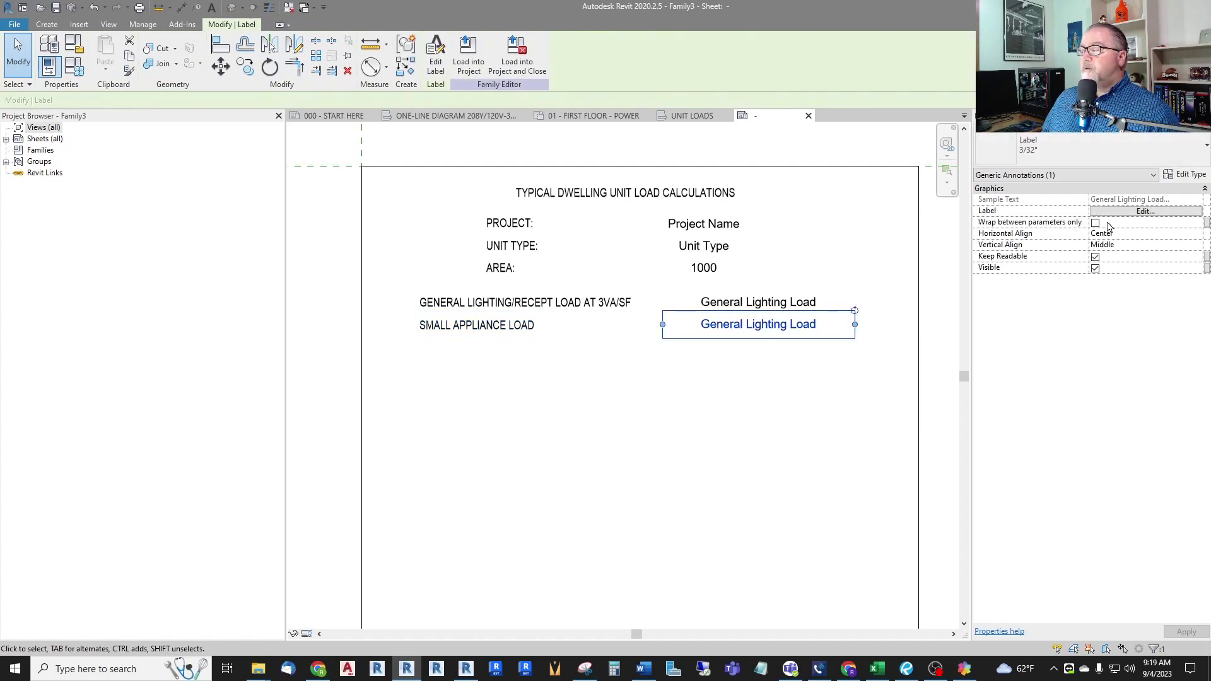
click(1118, 215)
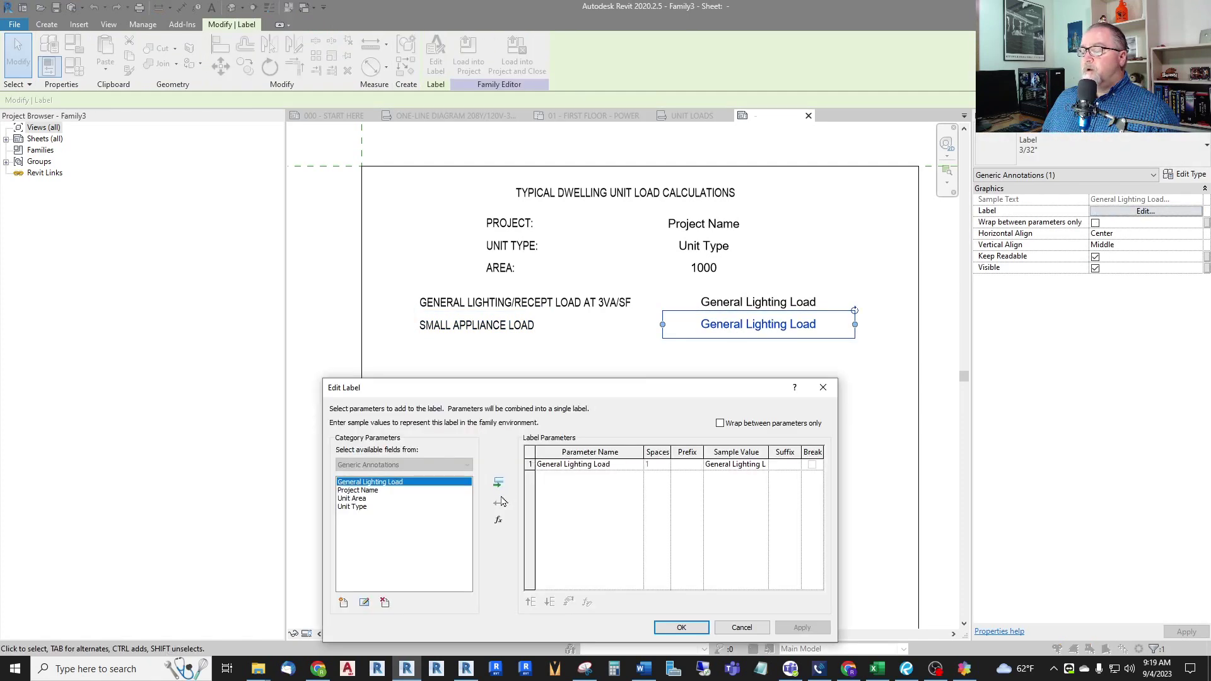
click(566, 467)
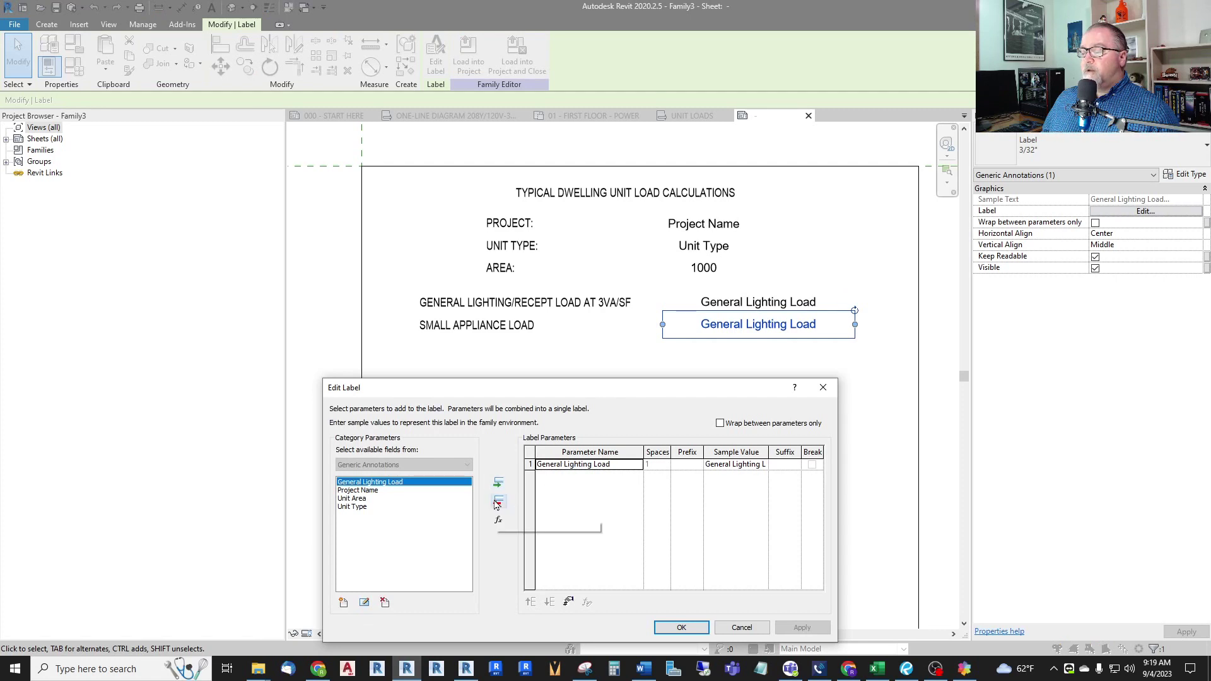
click(501, 504)
Create a new Electrical Apparent Power parameter named Small Appliance Load
click(342, 604)
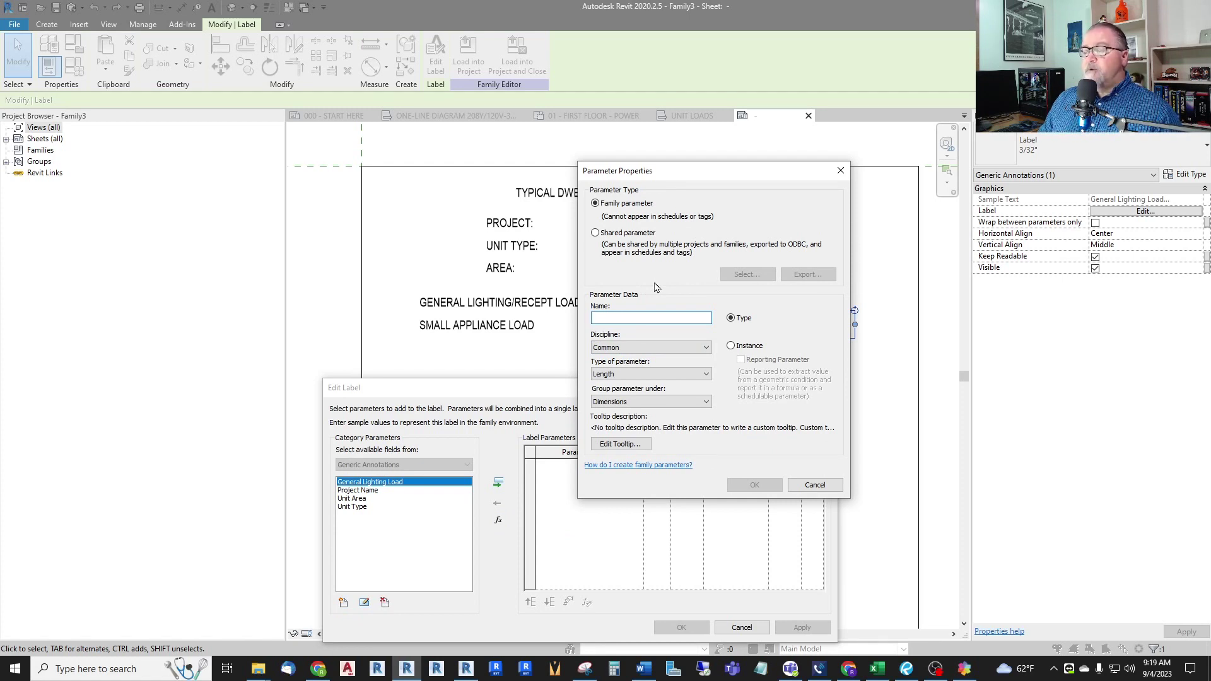
text(S)
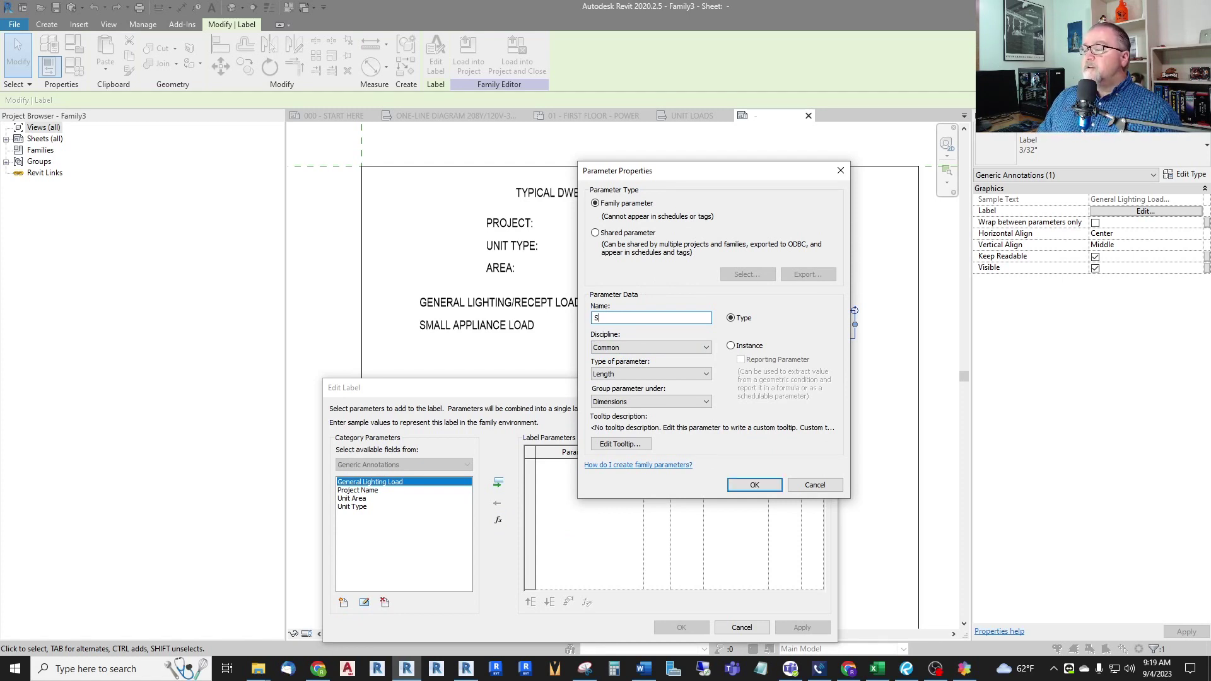
text(mall  A)
key(BackSpace)
key(BackSpace)
key(BackSpace)
text(Appliance Load)
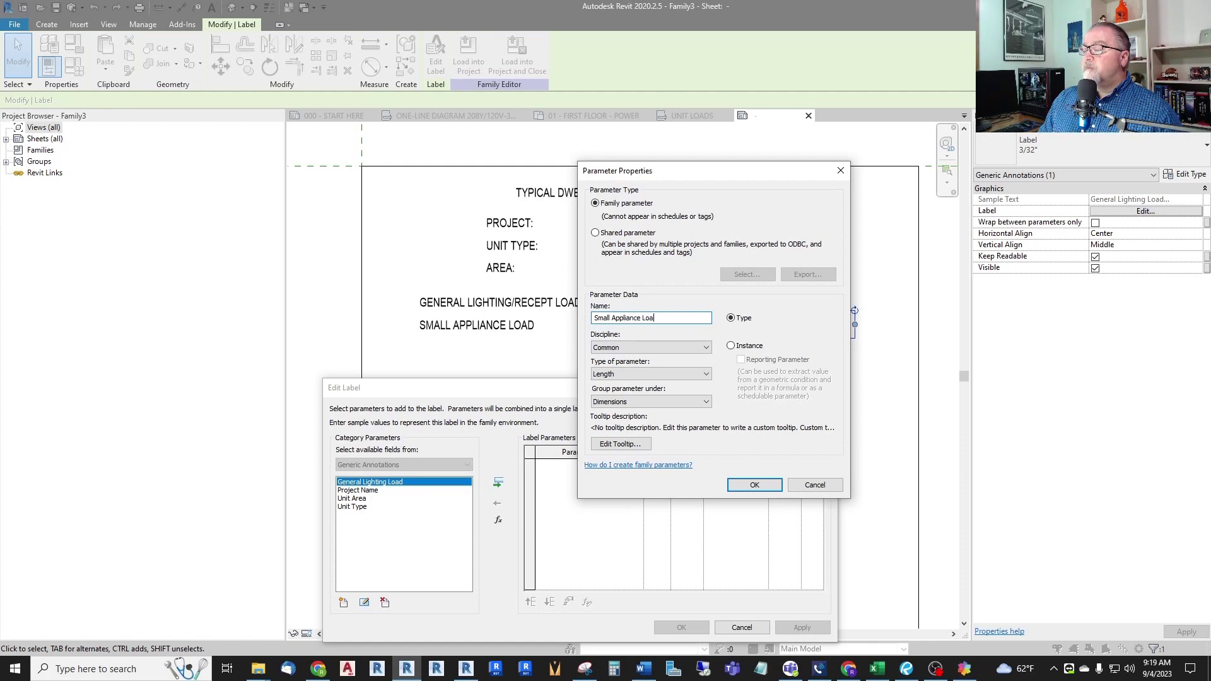
click(632, 348)
click(625, 381)
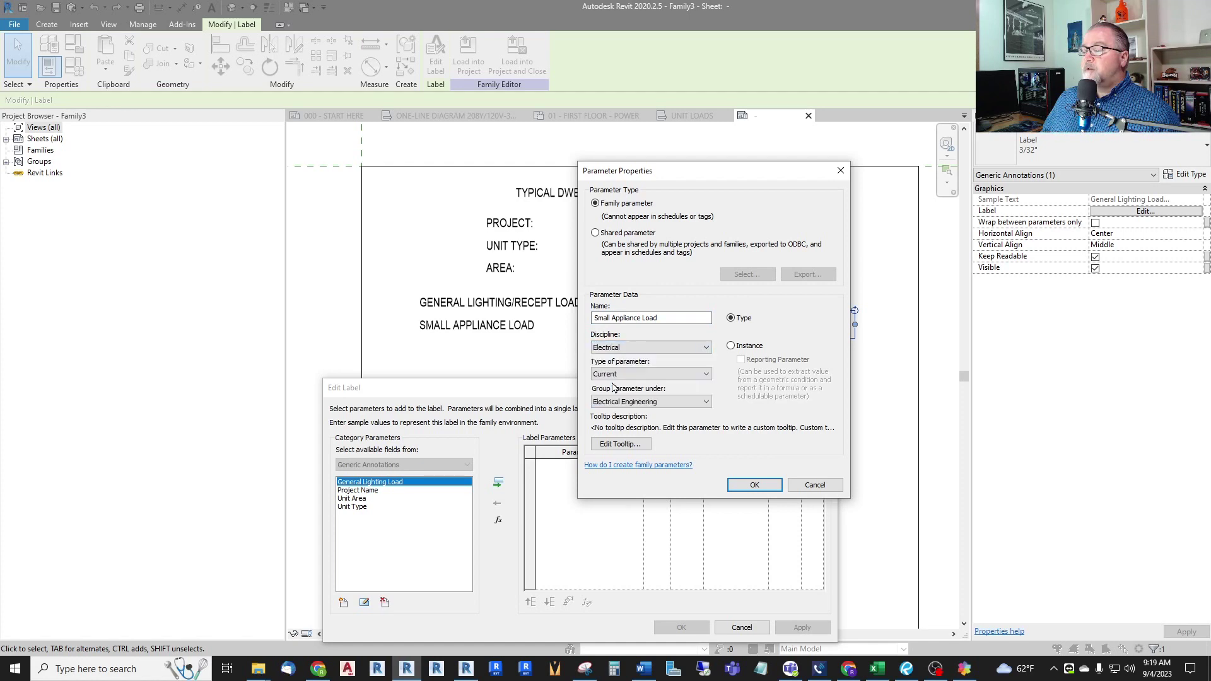
click(625, 377)
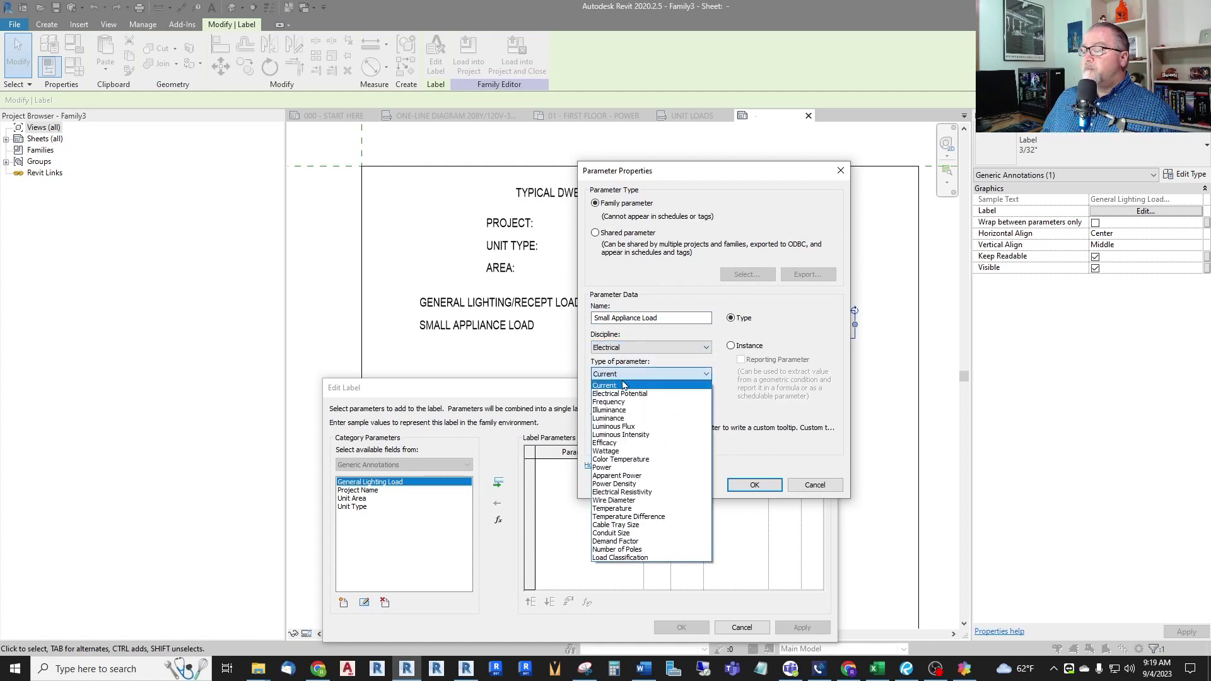
click(613, 481)
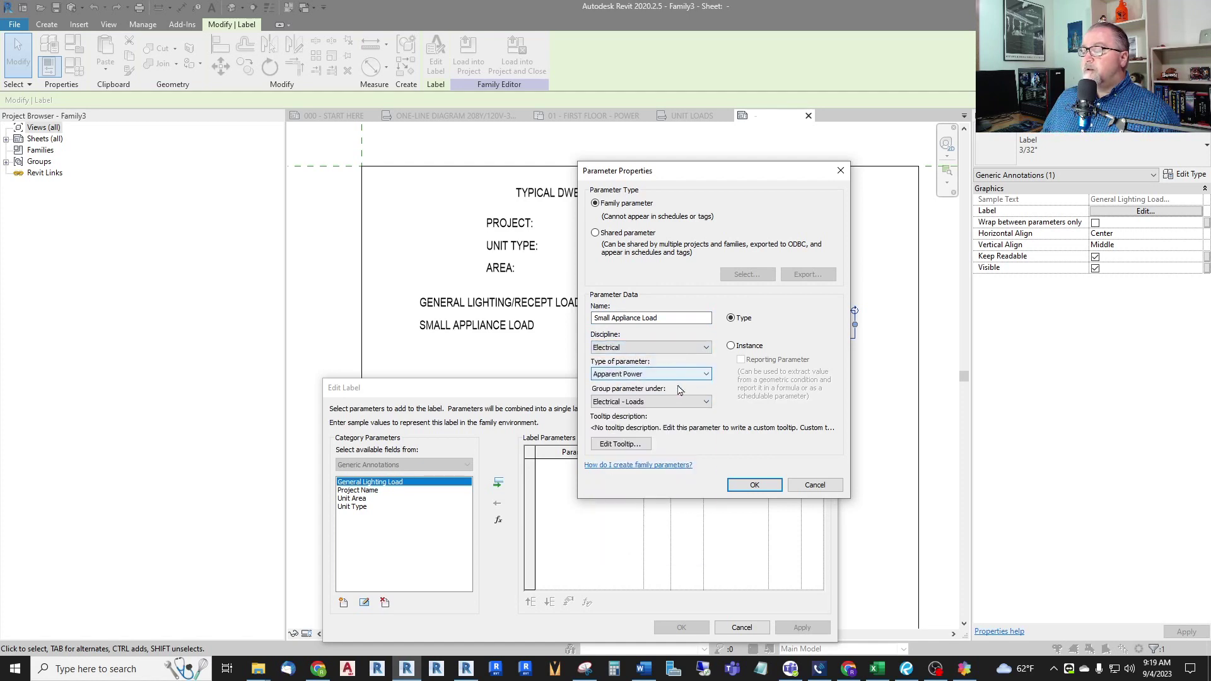
click(739, 484)
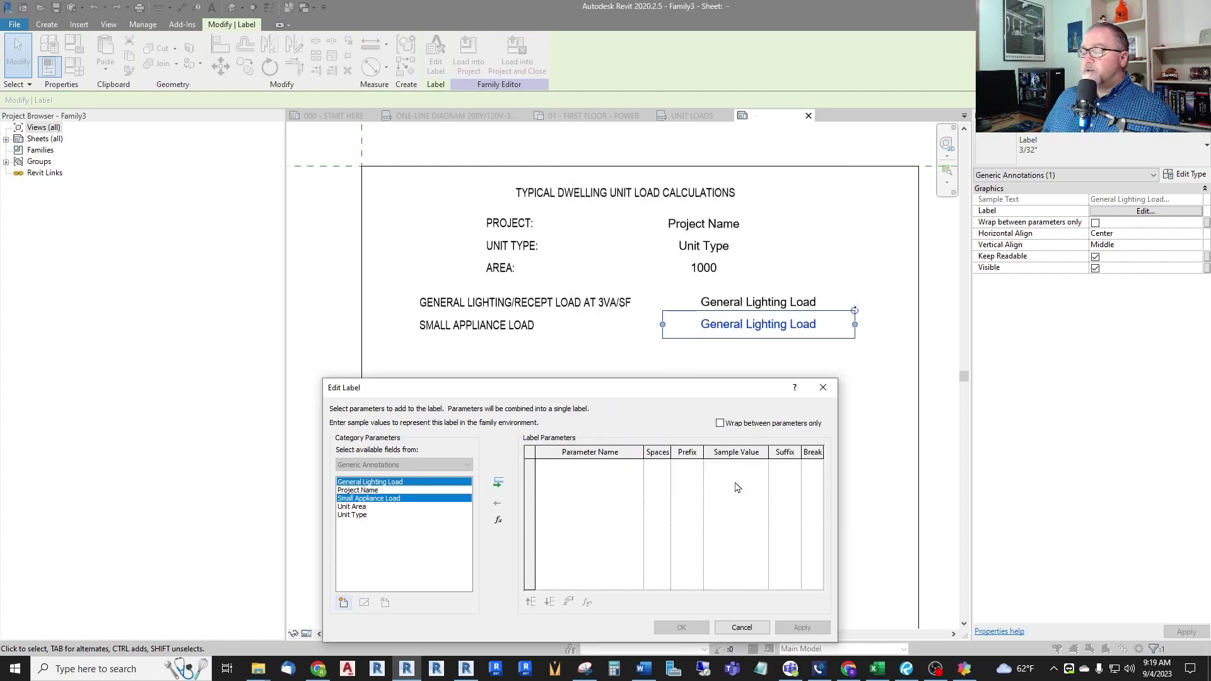
Add Small Appliance Load to the label with sample value 3000
click(381, 499)
click(498, 484)
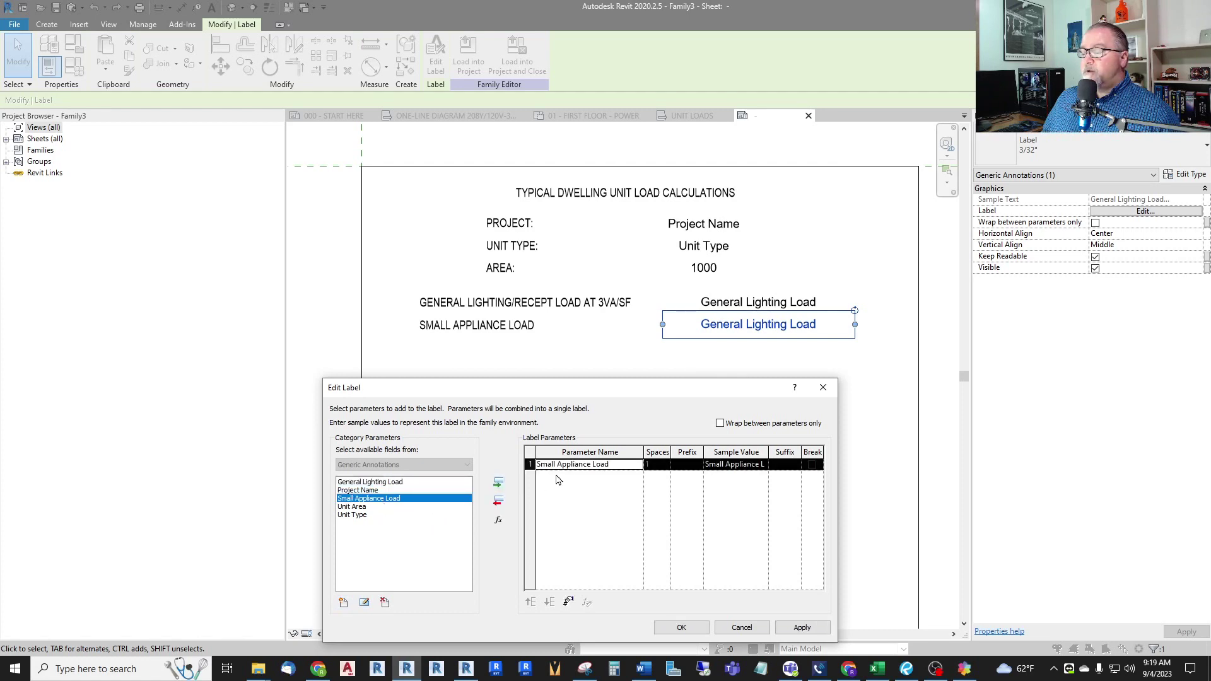
click(736, 465)
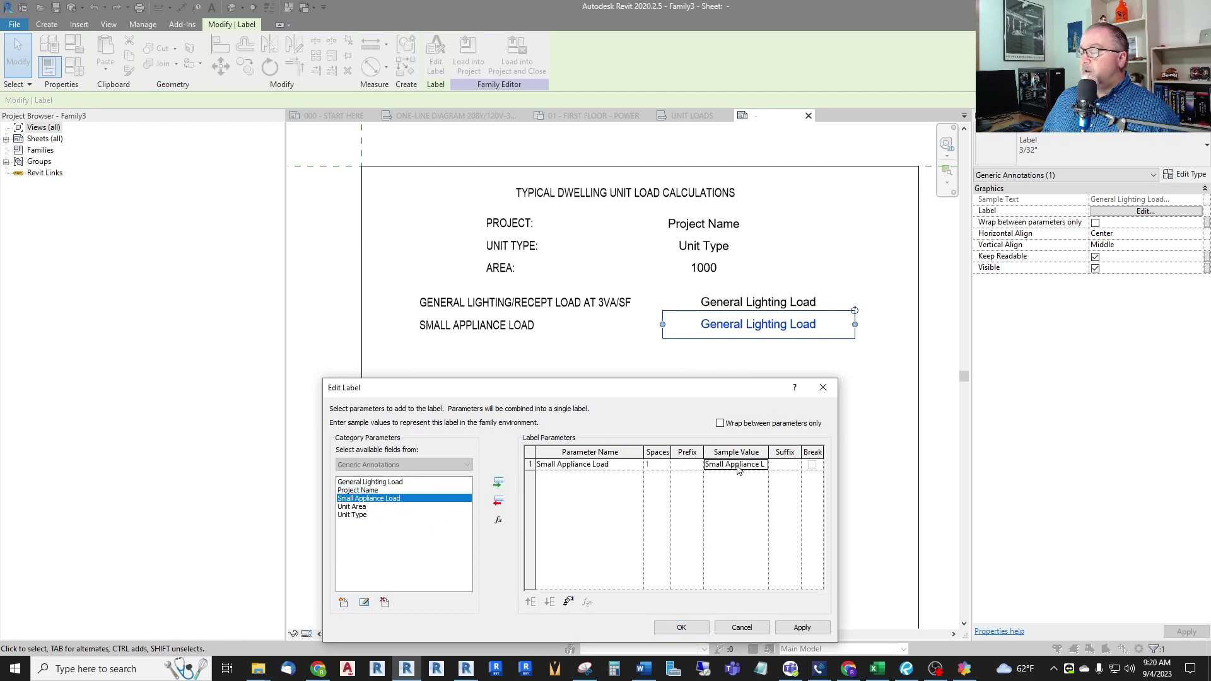
drag(707, 465, 895, 461)
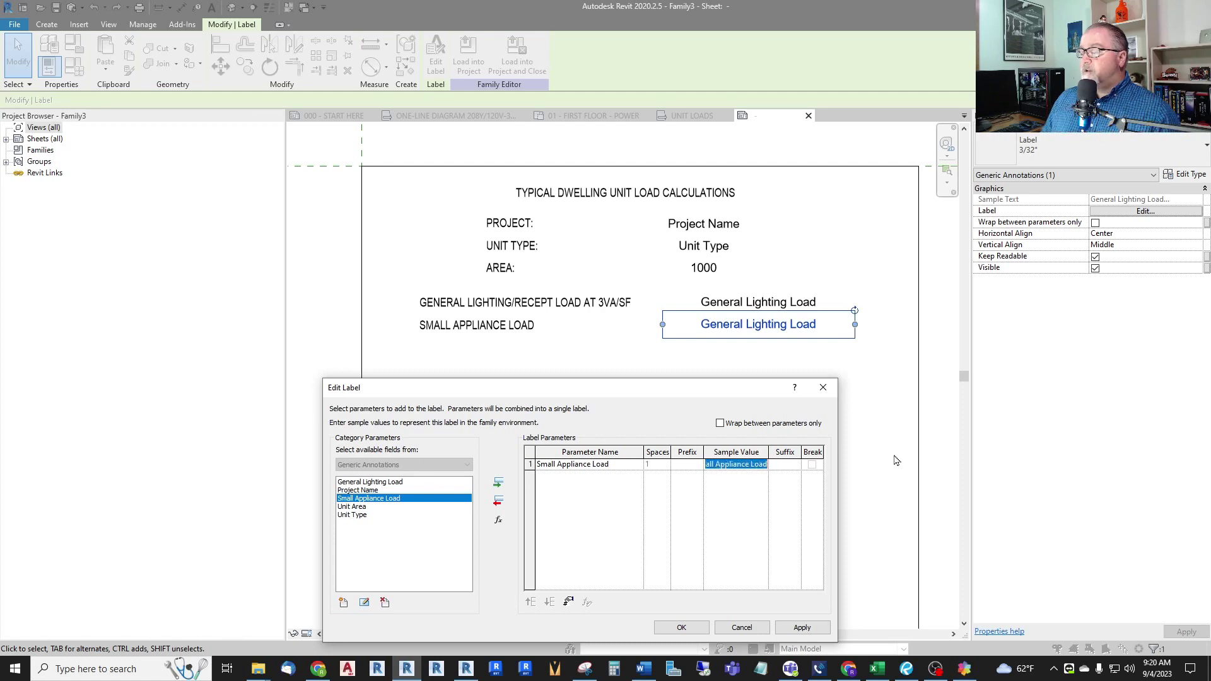
text(3000)
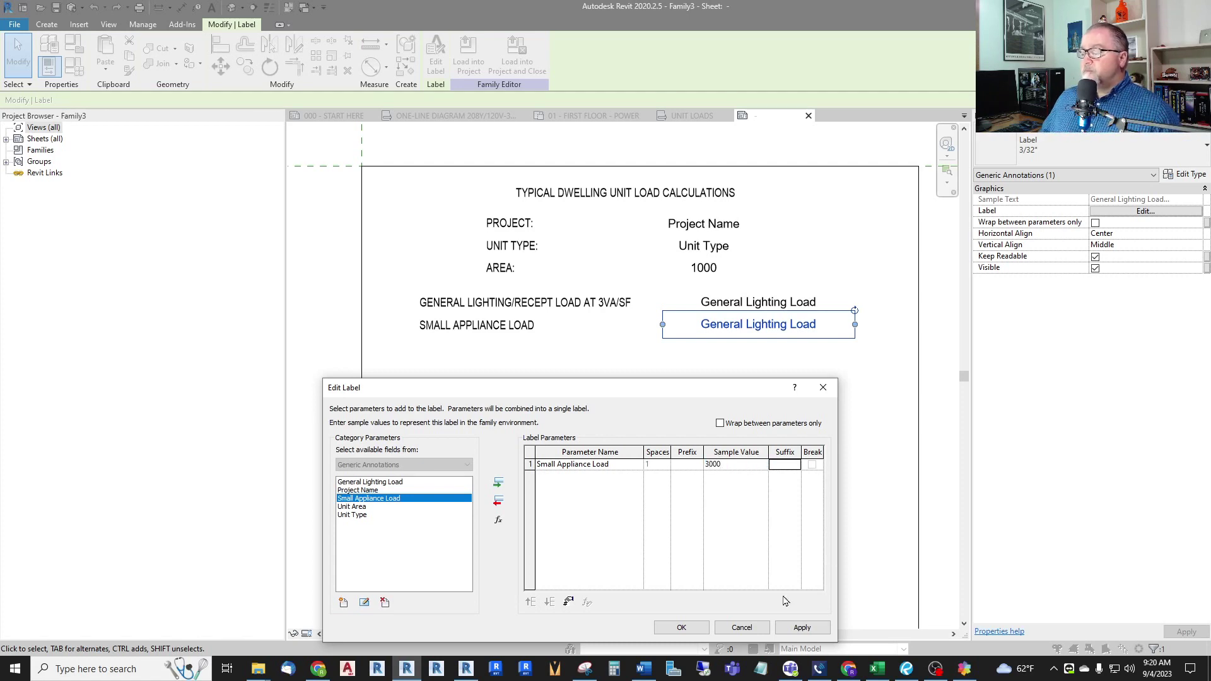
click(682, 628)
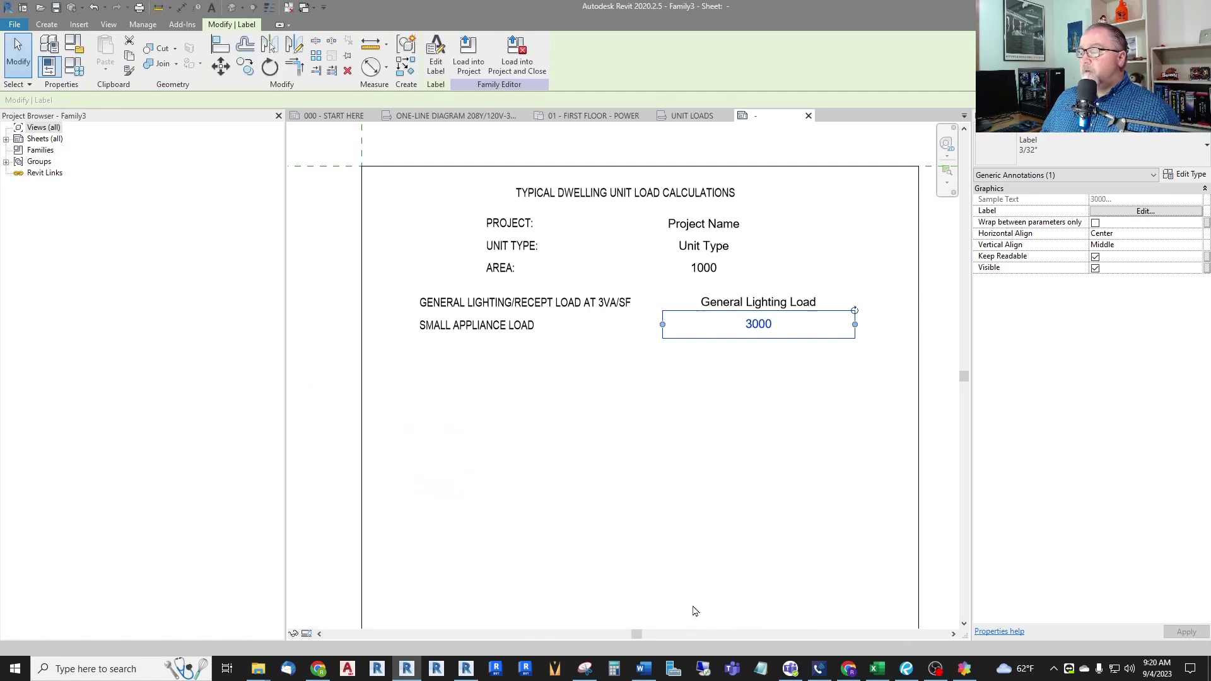
After checking the reference, place the text TOTAL GENERAL LOAD under the SMALL APPLIANCE LOAD line
click(665, 412)
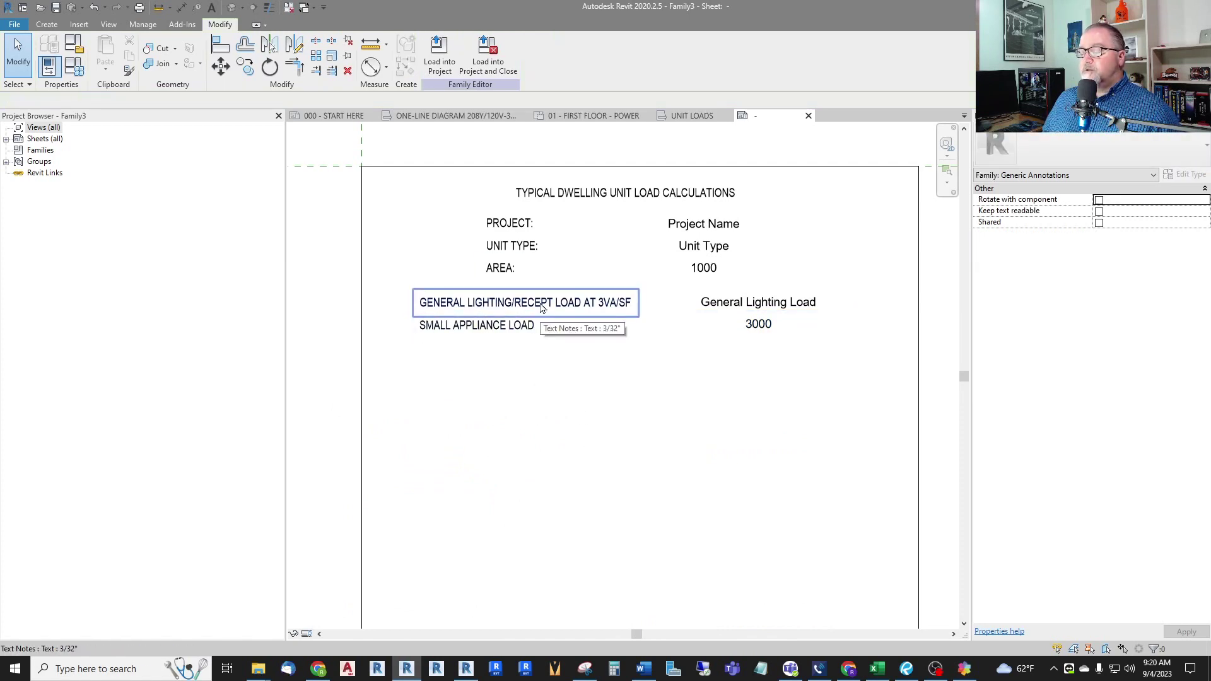
click(582, 668)
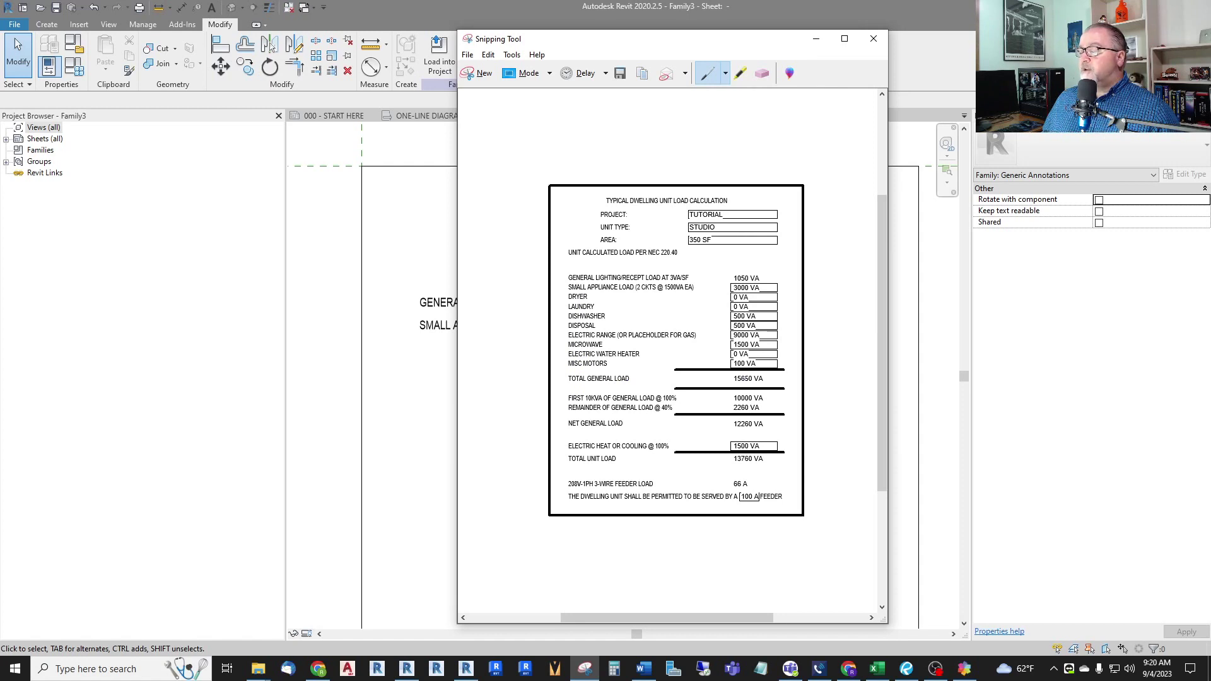
click(816, 39)
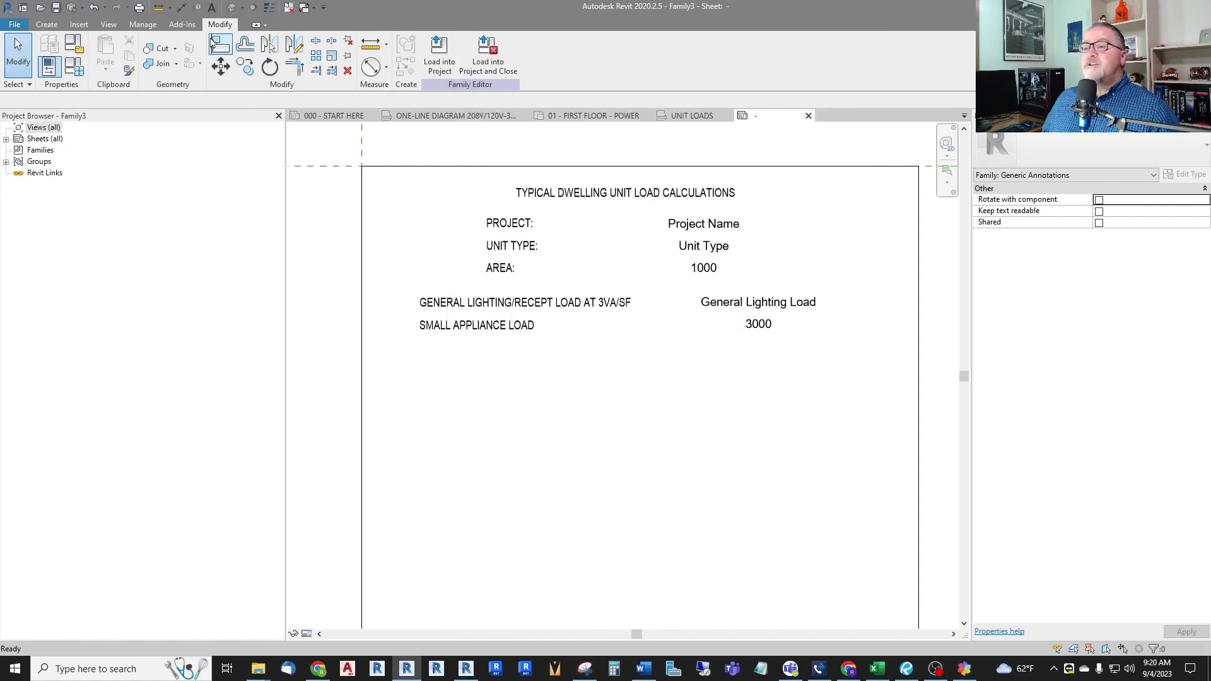
click(212, 8)
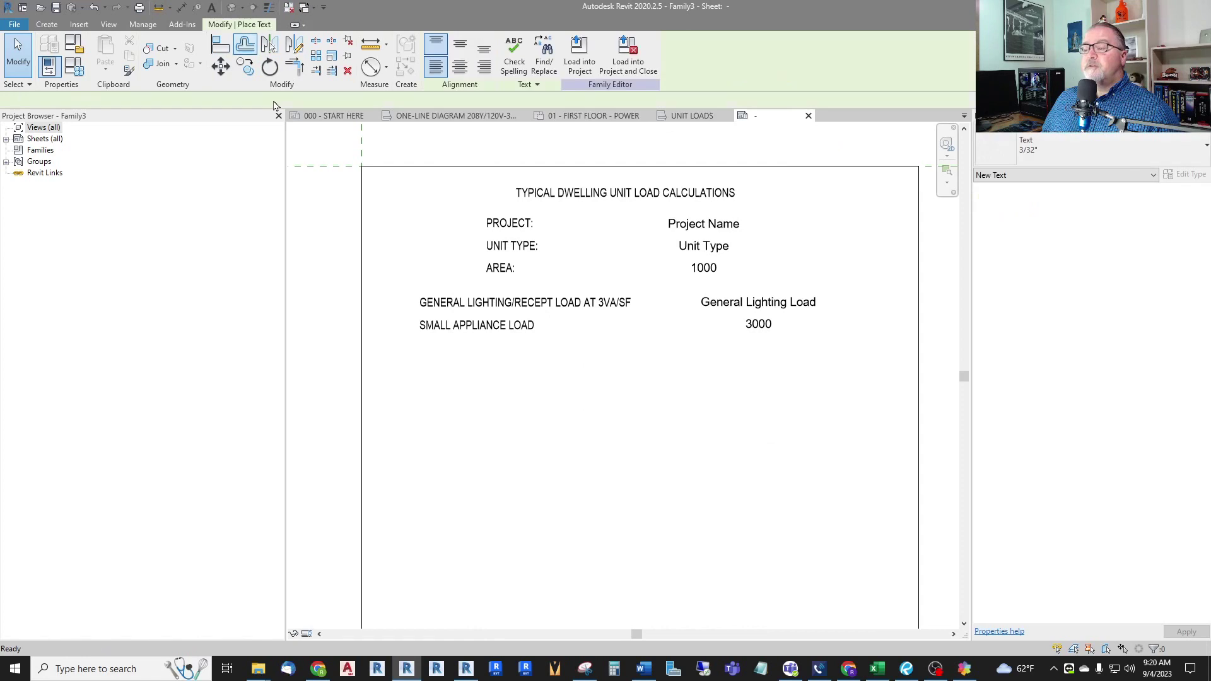
click(420, 456)
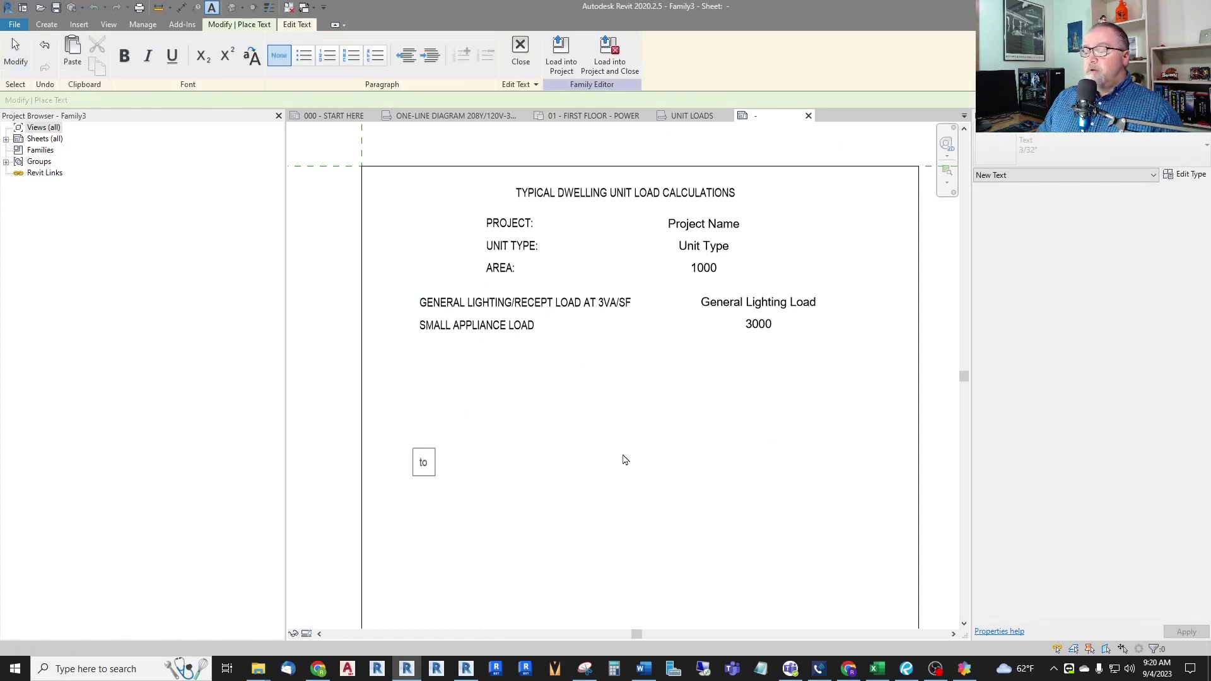
text(TOTAL GENERAL LOAD)
click(624, 459)
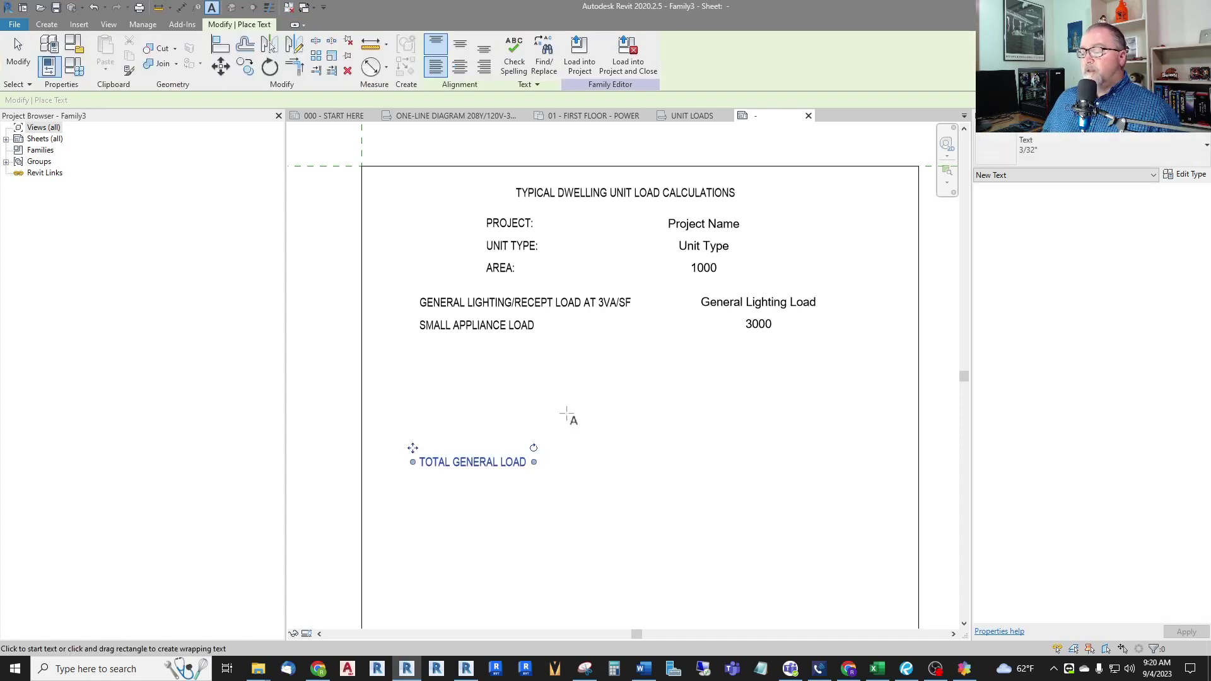
key(Escape)
key(Escape)
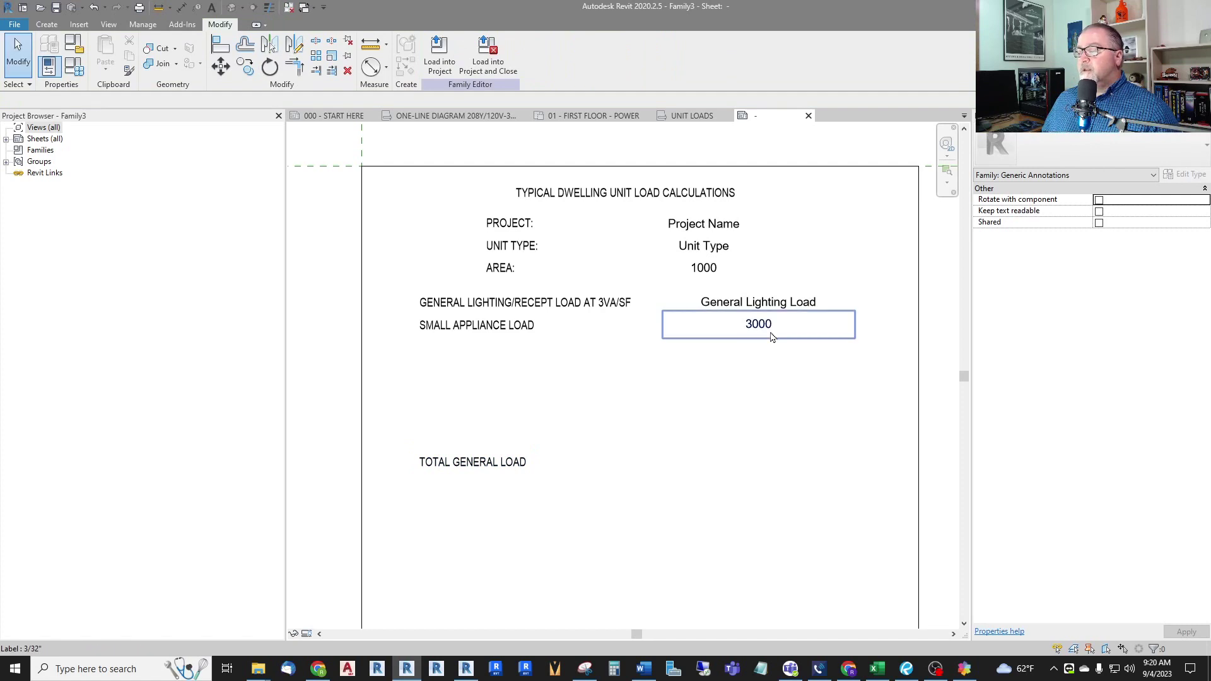
Copy the 3000 value label down beside the TOTAL GENERAL LOAD heading
click(767, 334)
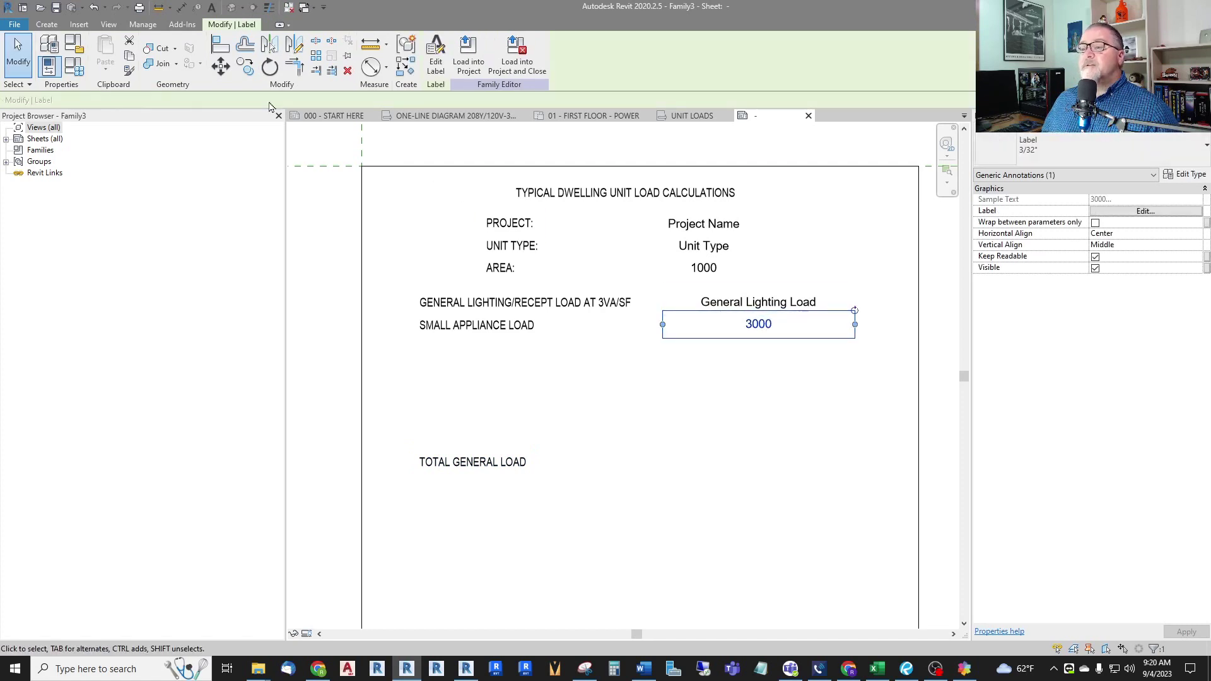
click(246, 66)
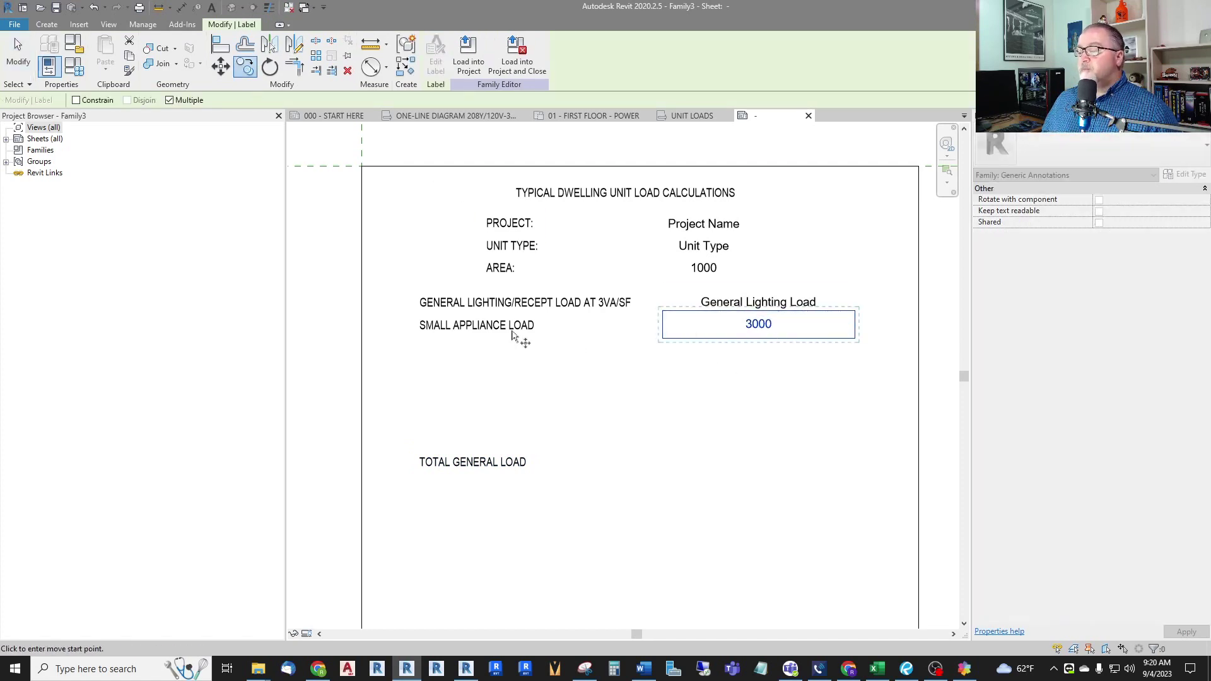
click(512, 330)
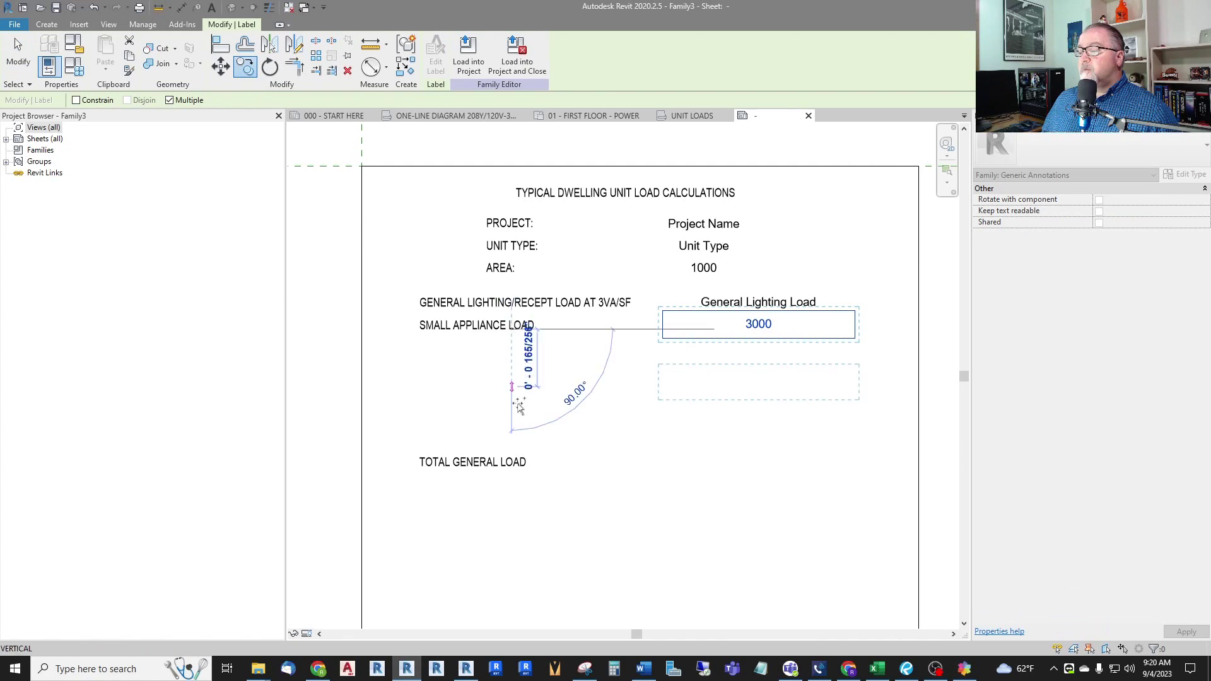
click(512, 463)
key(Escape)
Create a new Electrical Apparent Power label parameter named Total General Load
click(763, 459)
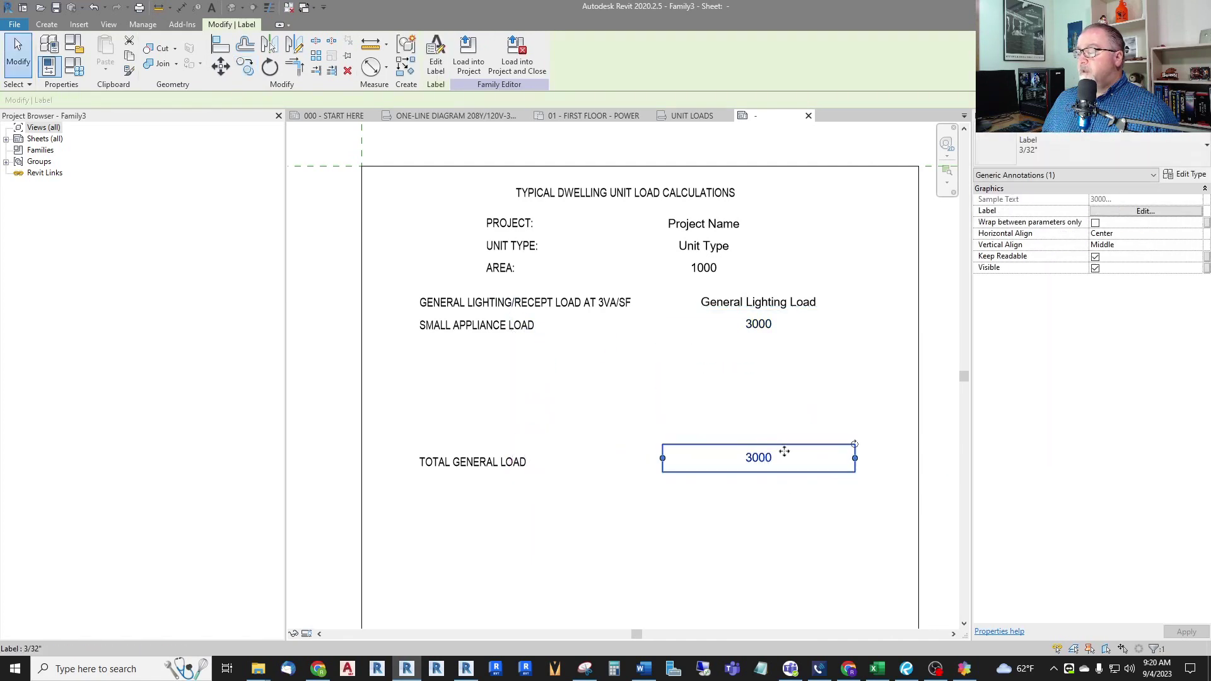
click(1119, 212)
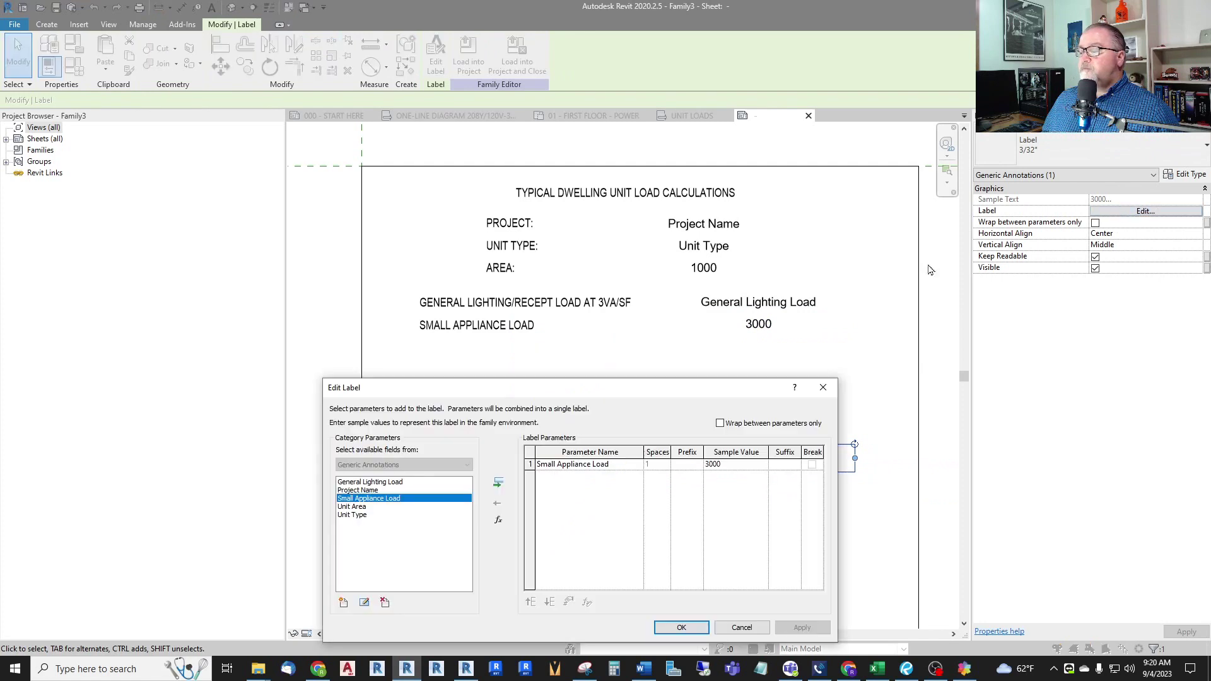
click(343, 603)
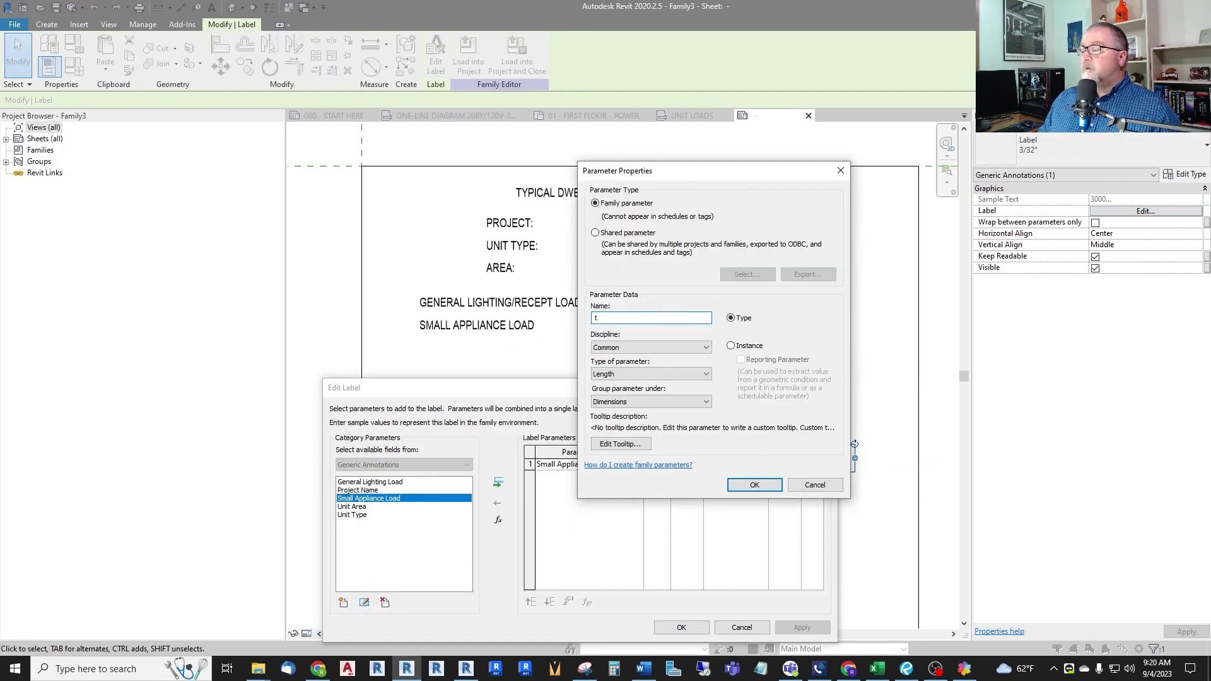
text(Total General Load)
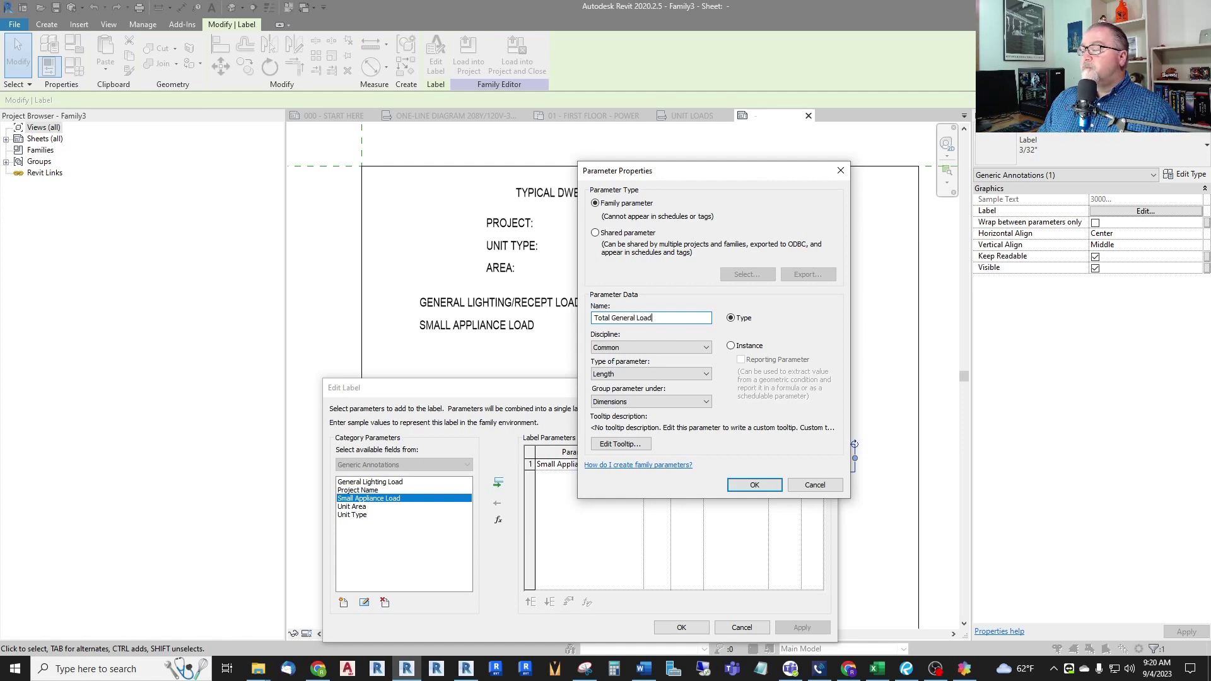
click(640, 348)
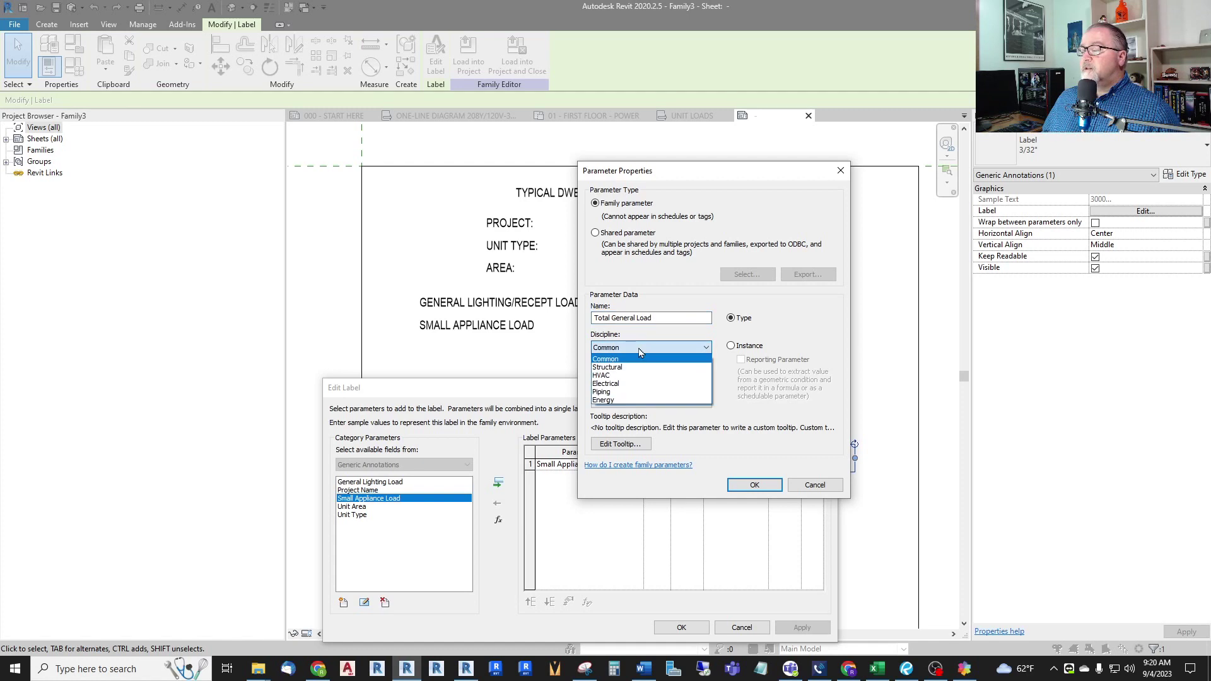
click(615, 384)
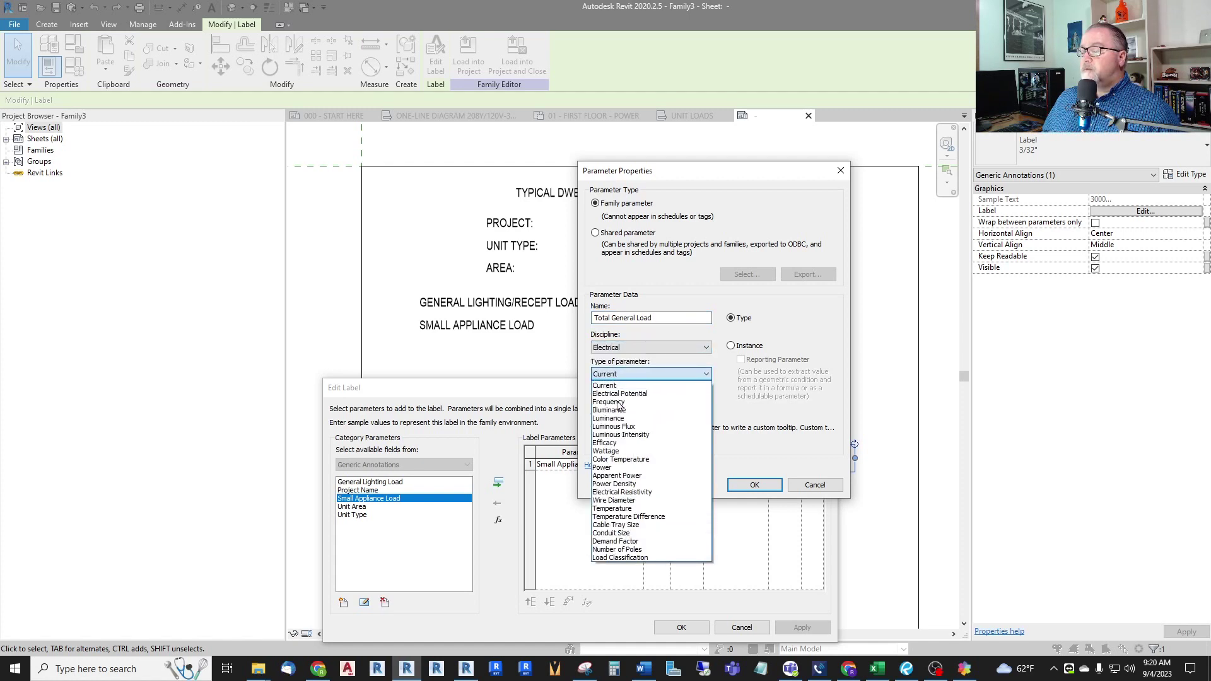
click(611, 476)
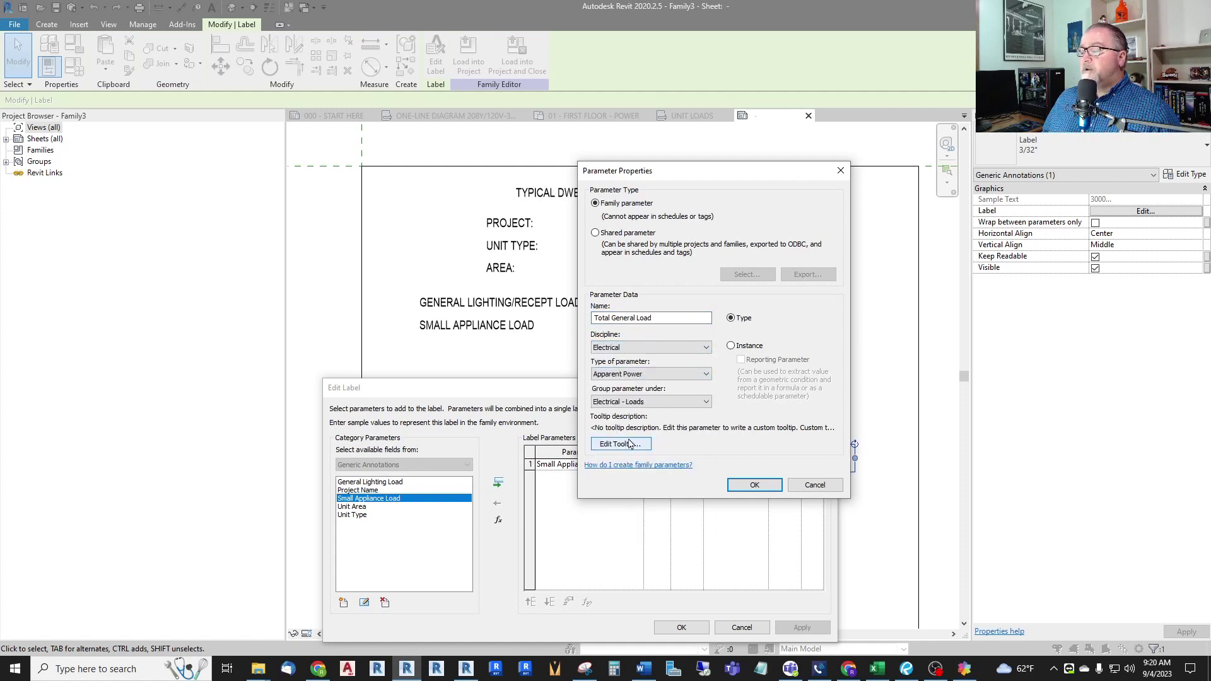
click(746, 487)
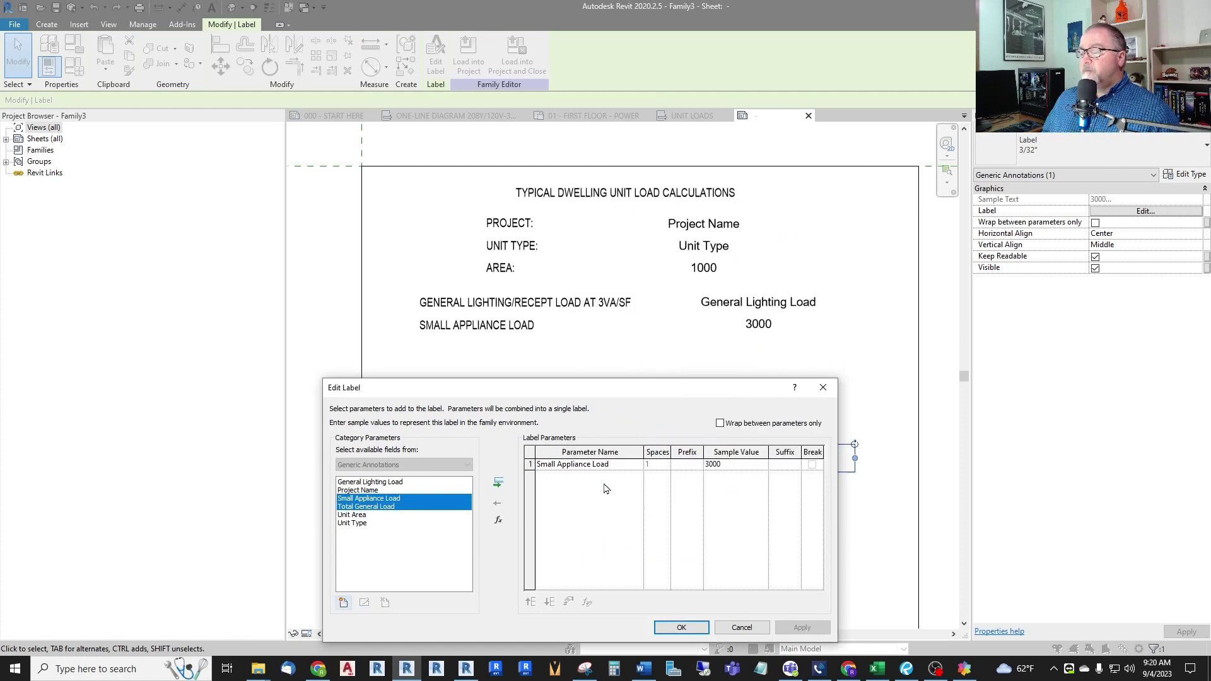
Replace Small Appliance Load with Total General Load in the copied label
click(590, 465)
click(497, 503)
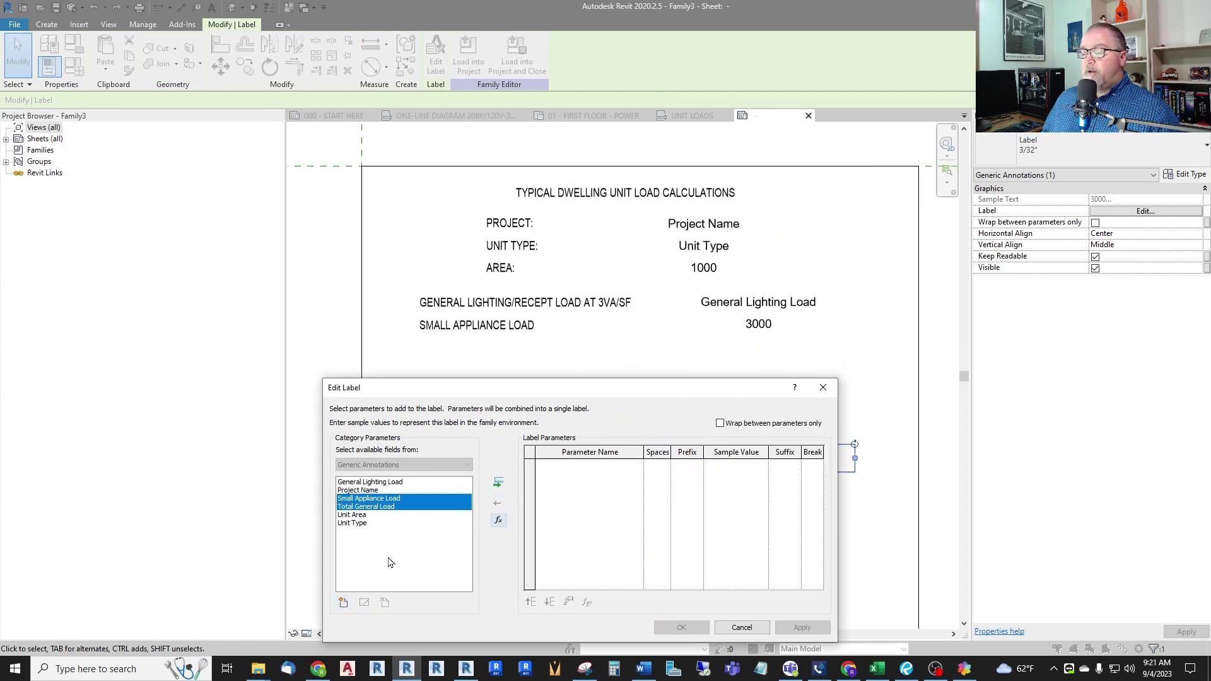
click(375, 508)
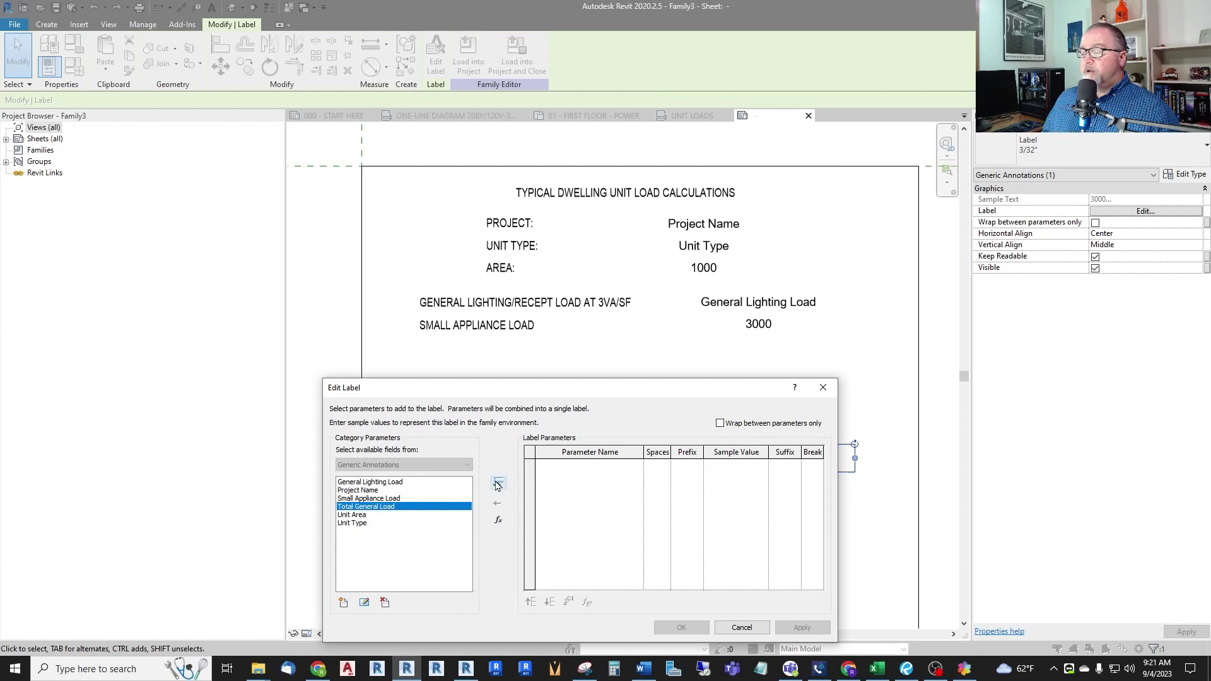
click(498, 483)
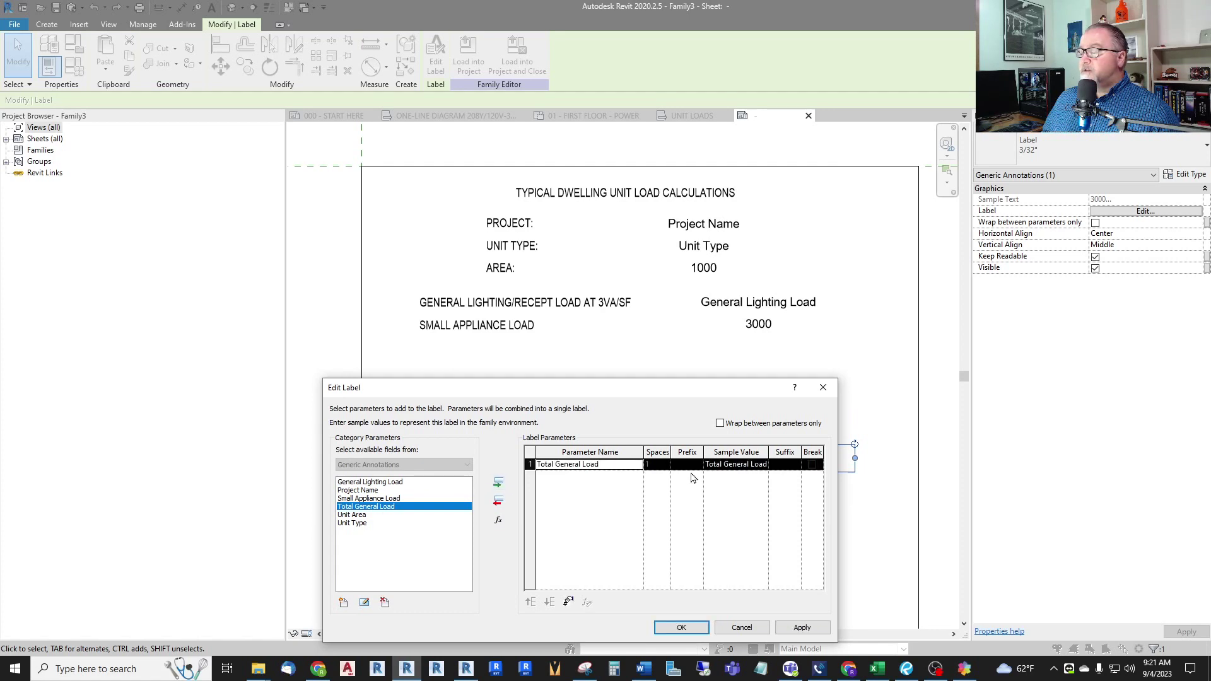
click(690, 626)
key(Escape)
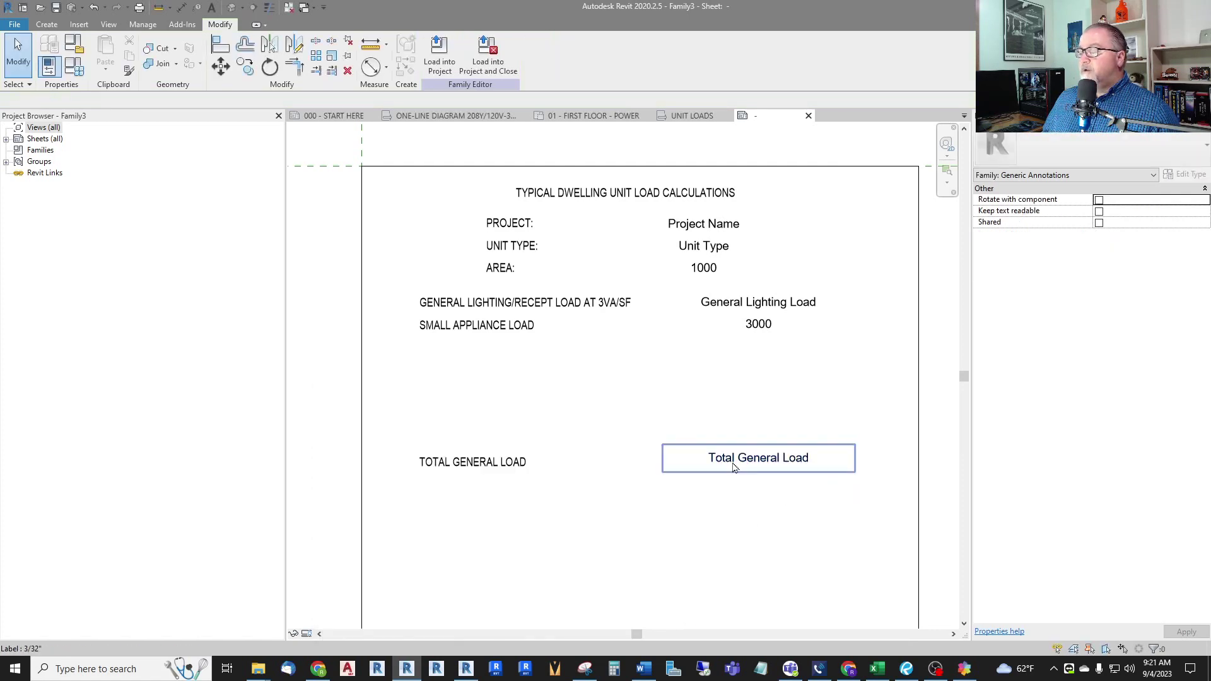
In Family Types, set the Total General Load formula to General Lighting Load + Small Appliance Load
click(77, 70)
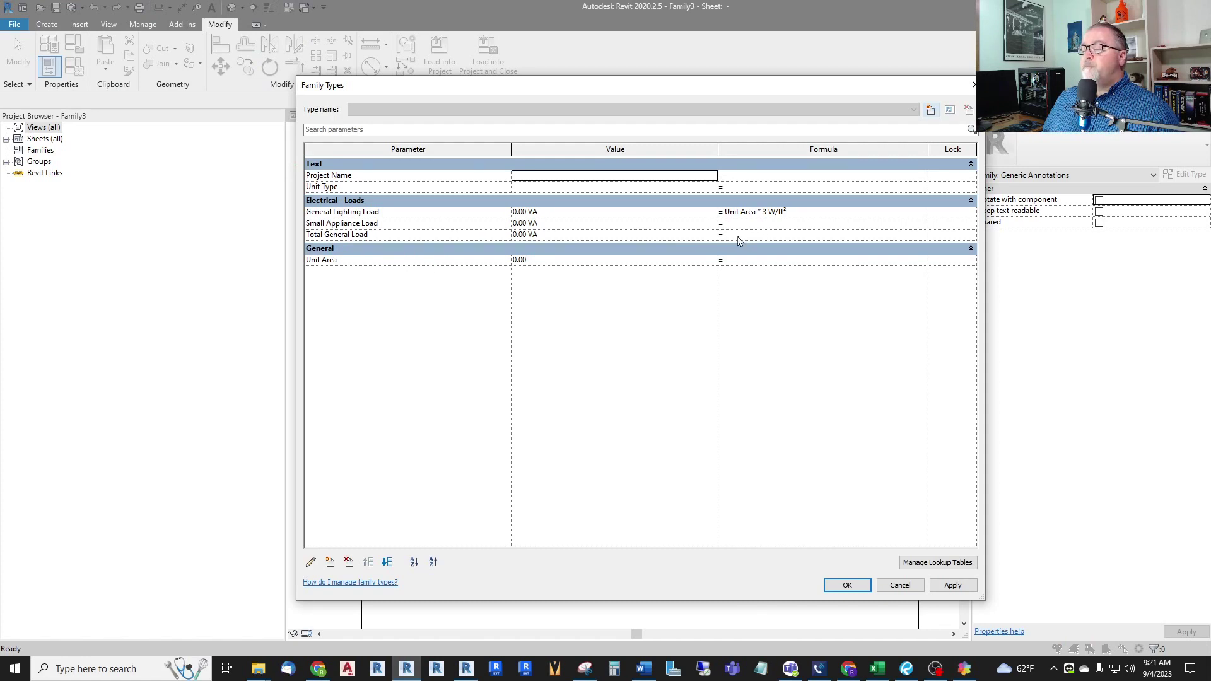
click(739, 236)
text(General Lighting Load)
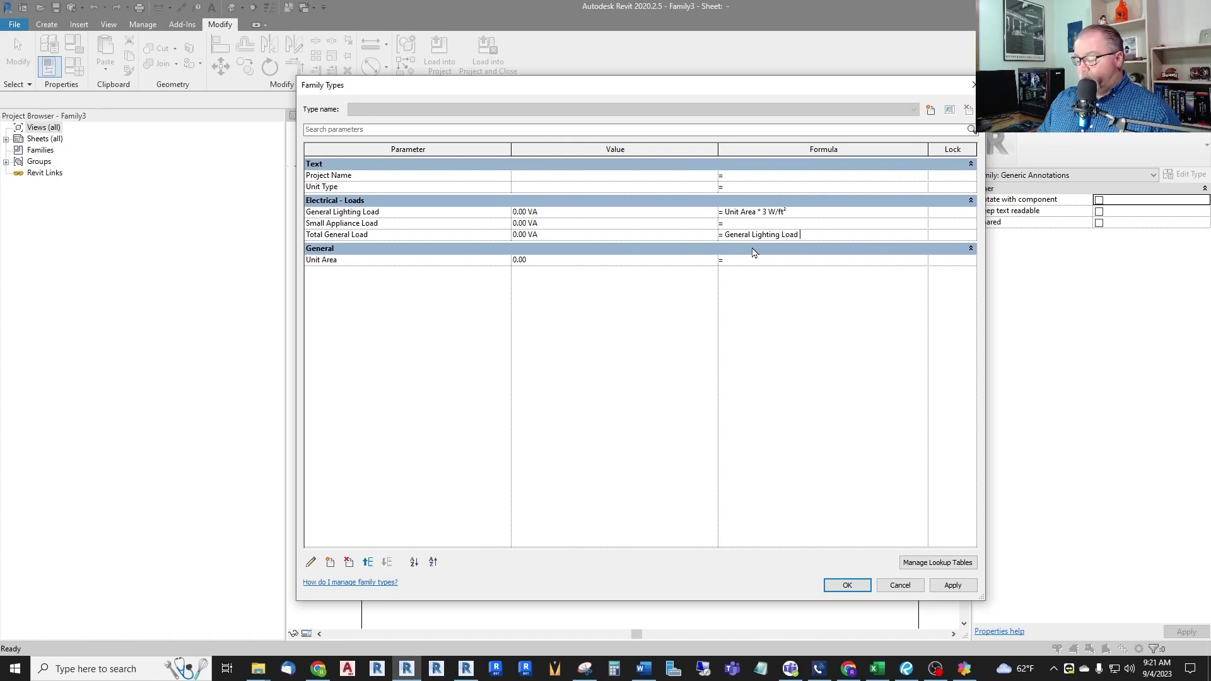
text(+ Small Appliance Load)
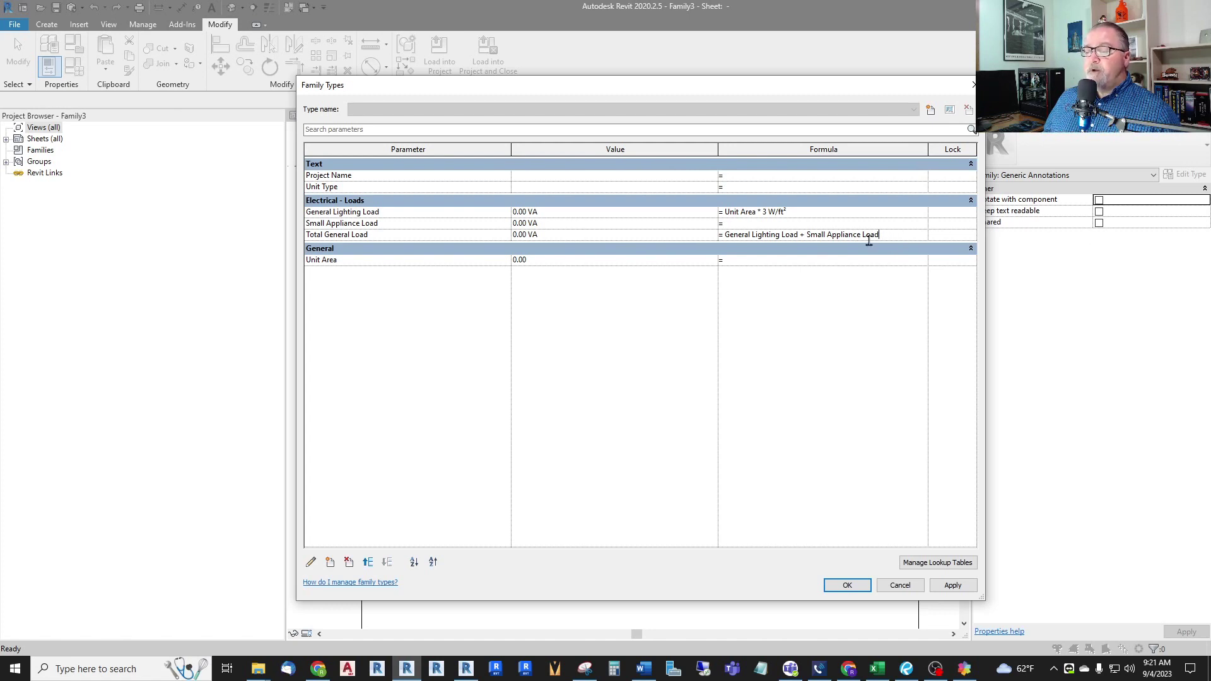
click(945, 586)
click(847, 586)
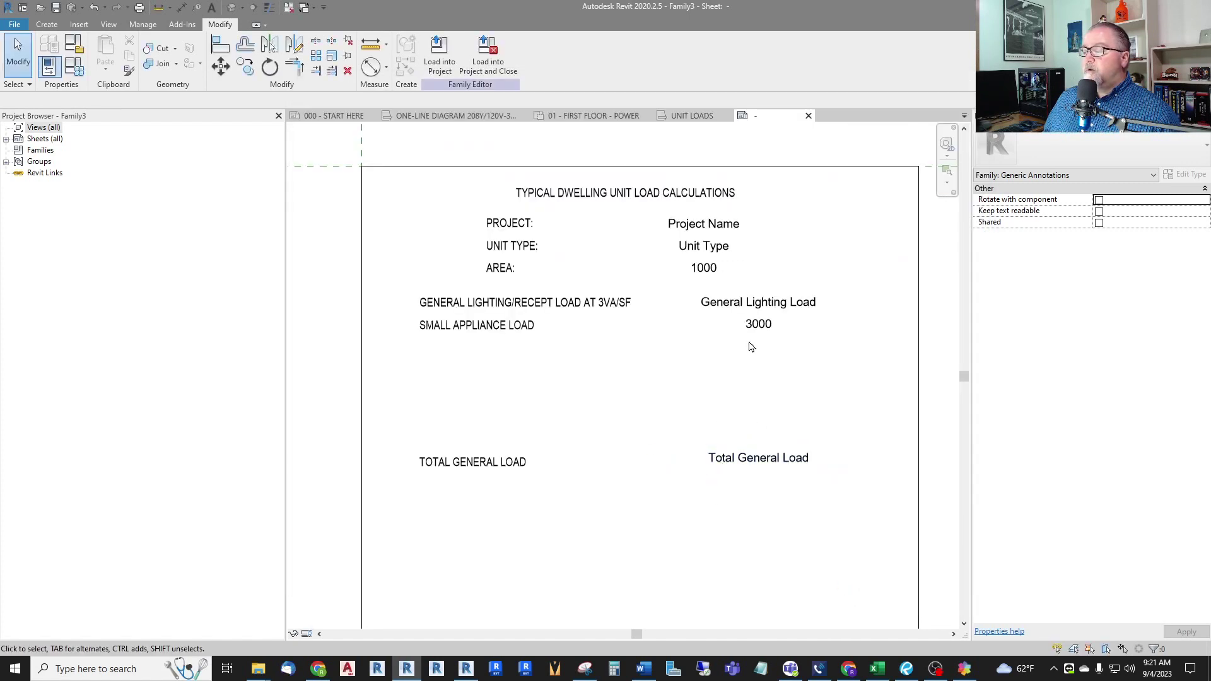
click(585, 669)
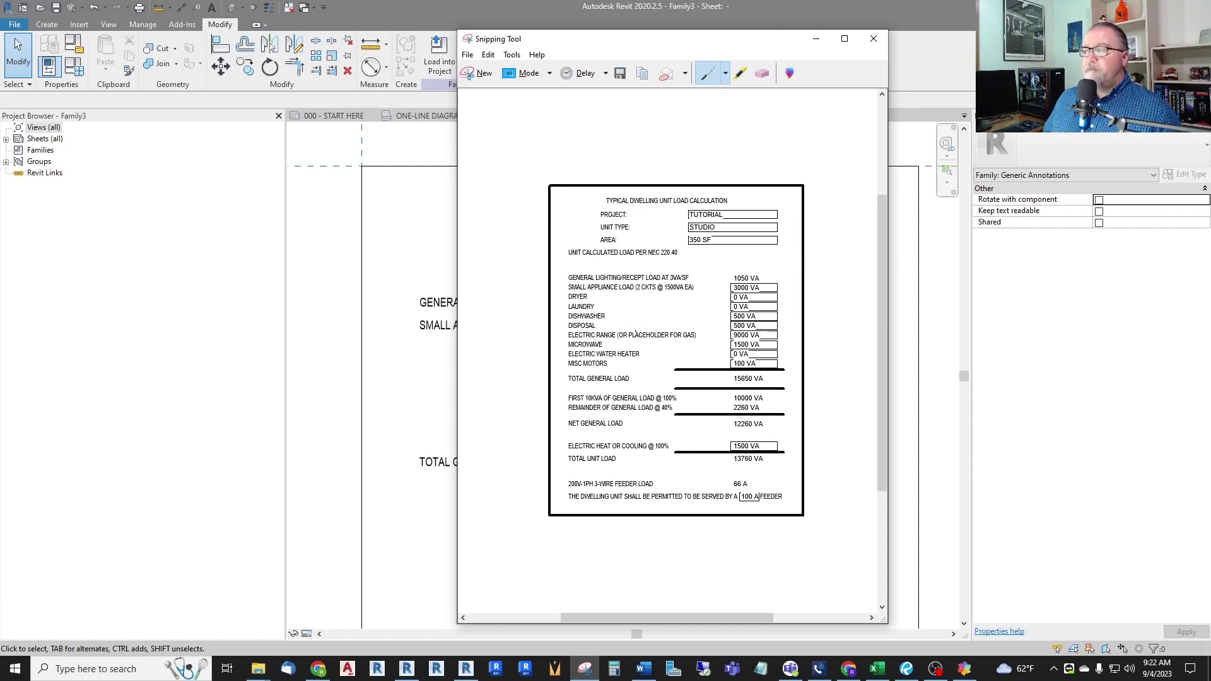
click(819, 39)
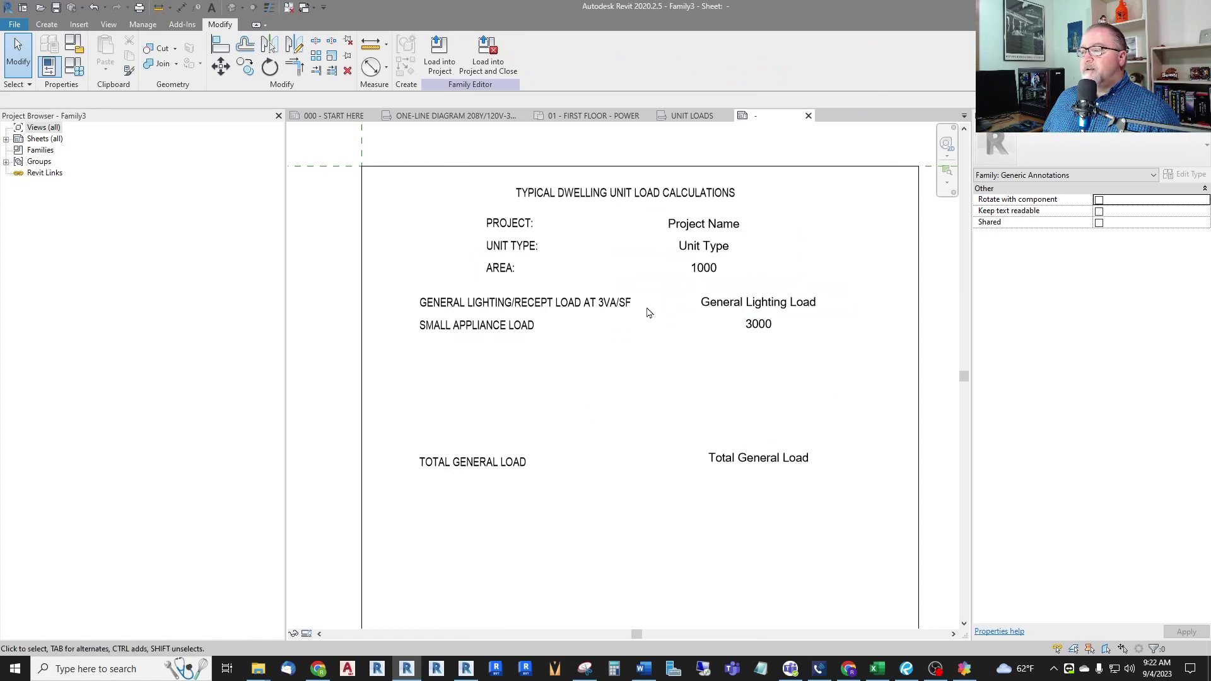